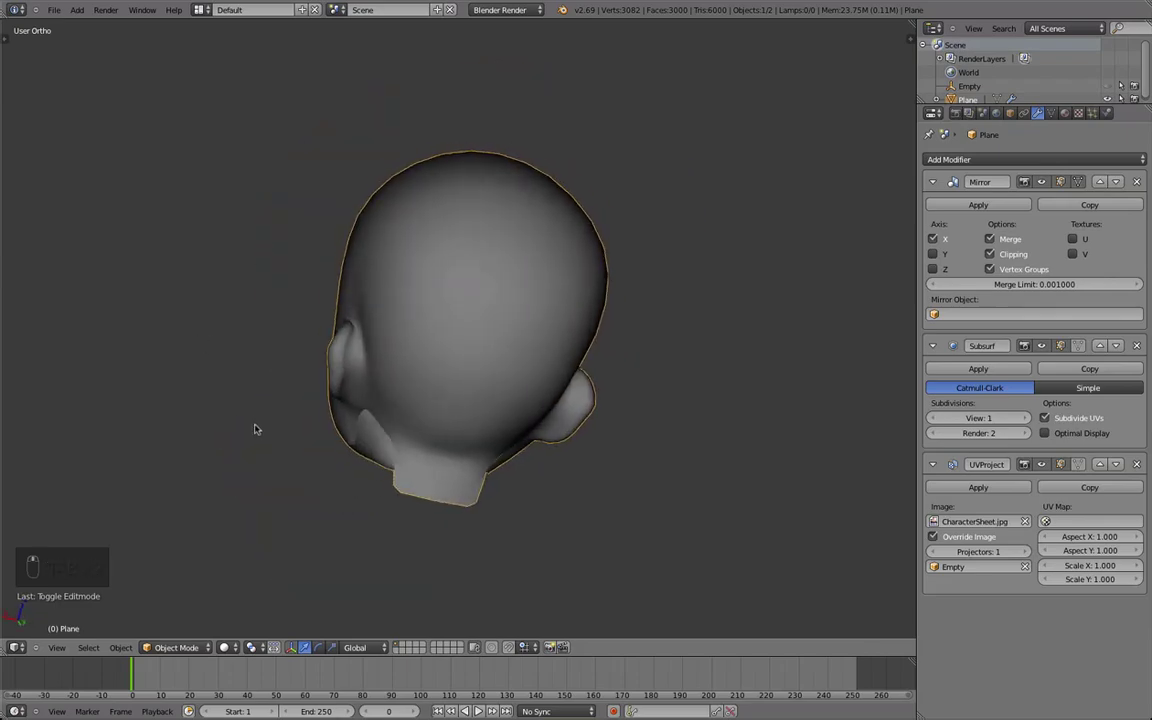
Step: Move the vertices just behind the ear's upper edge with smooth proportional editing at size 0.04
scroll(256, 429, up, 2)
key(Tab)
right_click(406, 305)
key(minus)
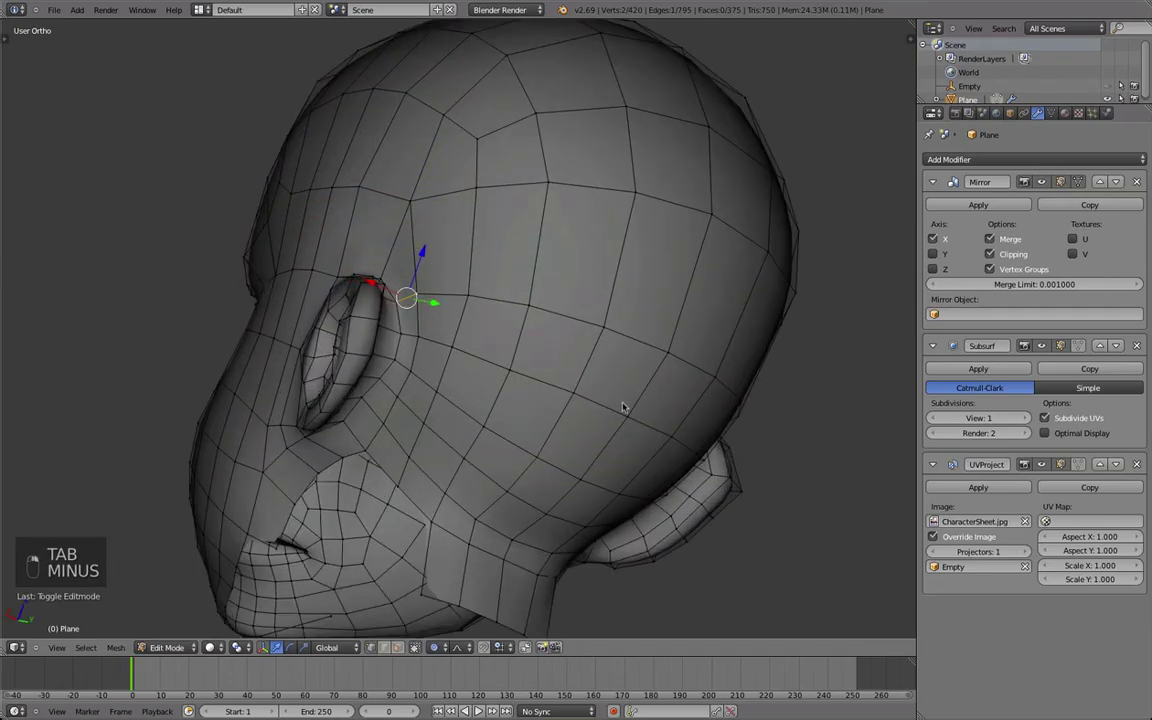
scroll(491, 409, down, 10)
key(g)
scroll(464, 402, up, 4)
scroll(459, 396, up, 11)
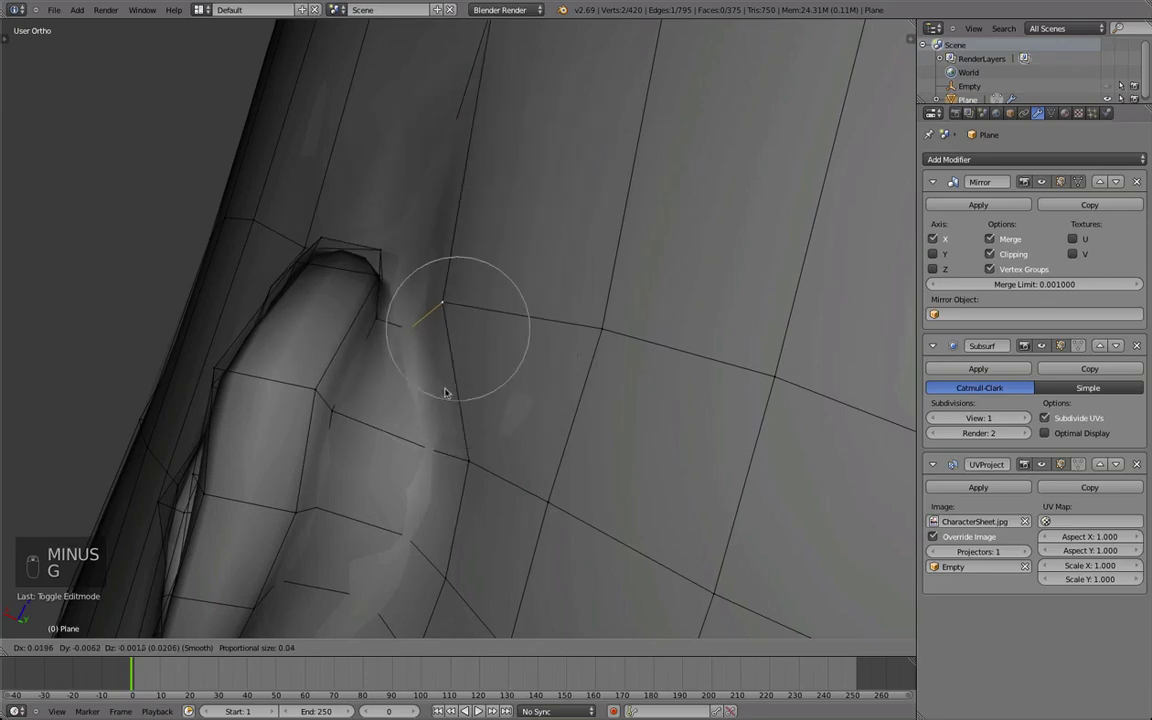
click(444, 394)
Step: In wireframe shading, move the single vertex behind the ear with proportional size 0.04, then restore solid shading in Object Mode
key(u)
mouse_move(442, 339)
middle_down()
mouse_move(422, 218)
mouse_move(393, 188)
mouse_move(396, 216)
mouse_move(366, 245)
middle_up()
key(z)
right_click(395, 212)
key(g)
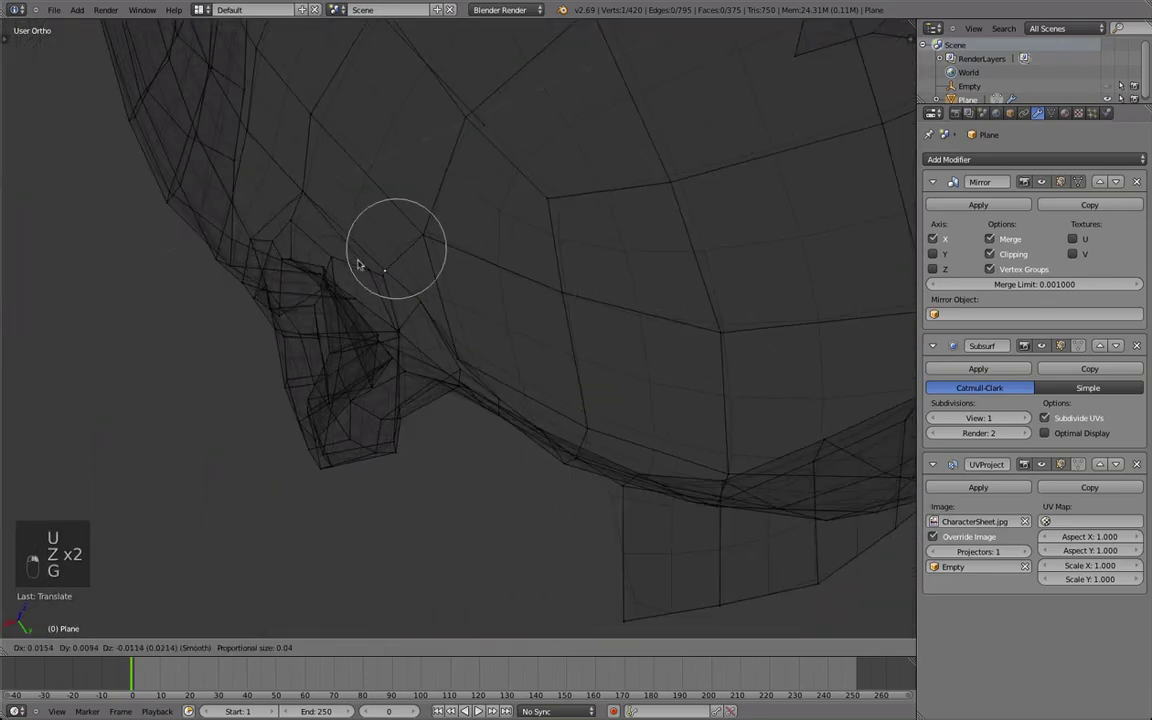
click(359, 266)
key(z)
key(Tab)
Step: Move the vertices low on the side of the skull behind the ear, using smooth proportional editing at size 0.20
scroll(474, 162, down, 9)
mouse_move(474, 162)
middle_down()
mouse_move(558, 342)
mouse_move(782, 371)
mouse_move(666, 337)
mouse_move(591, 339)
mouse_move(584, 306)
mouse_move(507, 388)
mouse_move(509, 379)
middle_up()
key(Tab)
right_click(484, 387)
scroll(530, 385, up, 5)
middle_drag(571, 401, 593, 449)
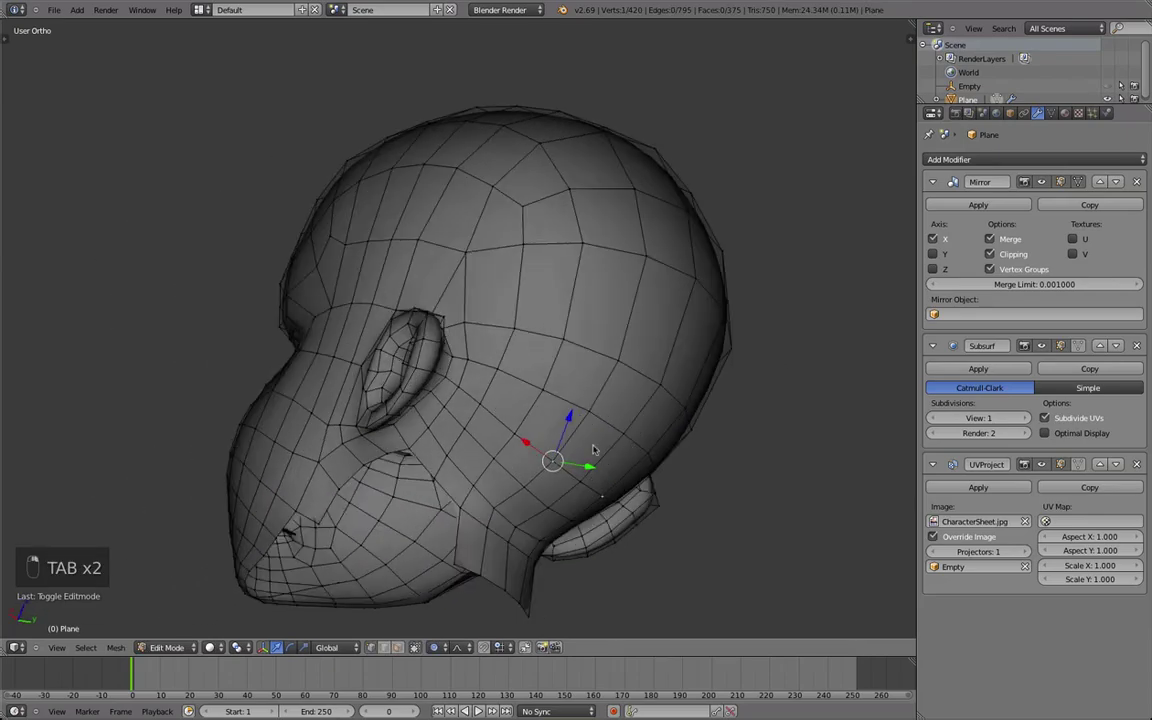
key(o)
middle_drag(475, 435, 540, 409)
key(o)
key(g)
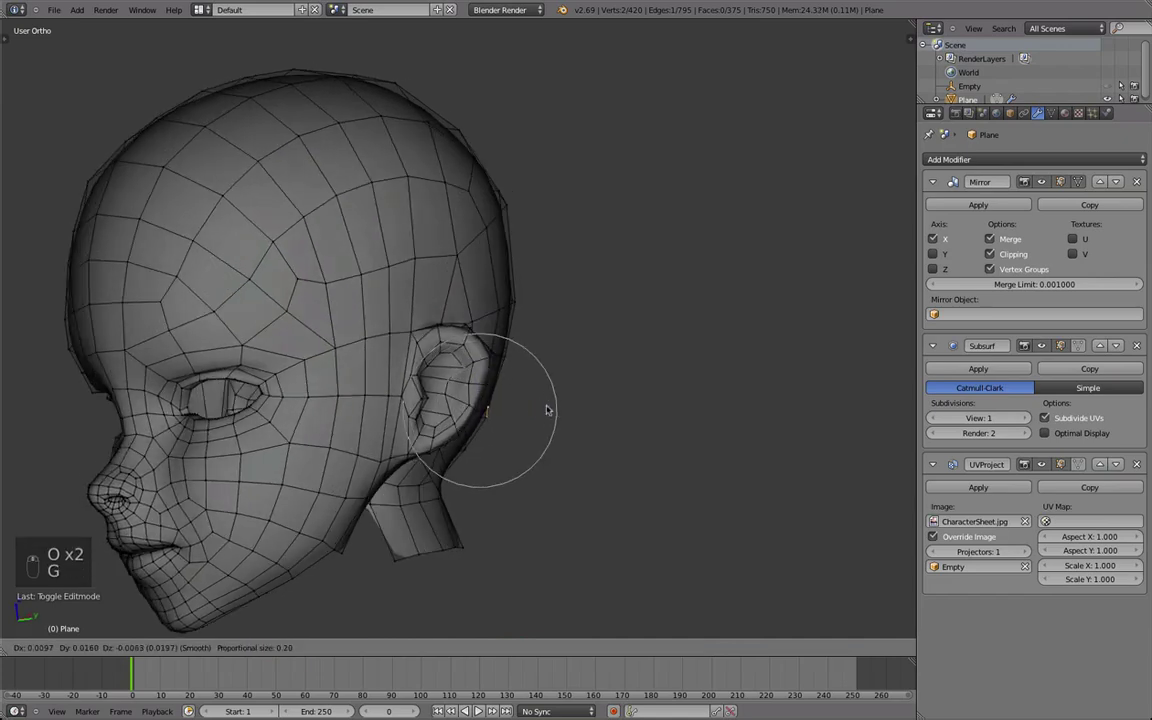
click(547, 408)
Step: Reshape the top rear of the skull with two smooth proportional moves at size 0.26, and return to Object Mode
key(Tab)
scroll(550, 385, down, 6)
key(a)
key(a)
middle_drag(553, 378, 480, 400)
key(Tab)
key(g)
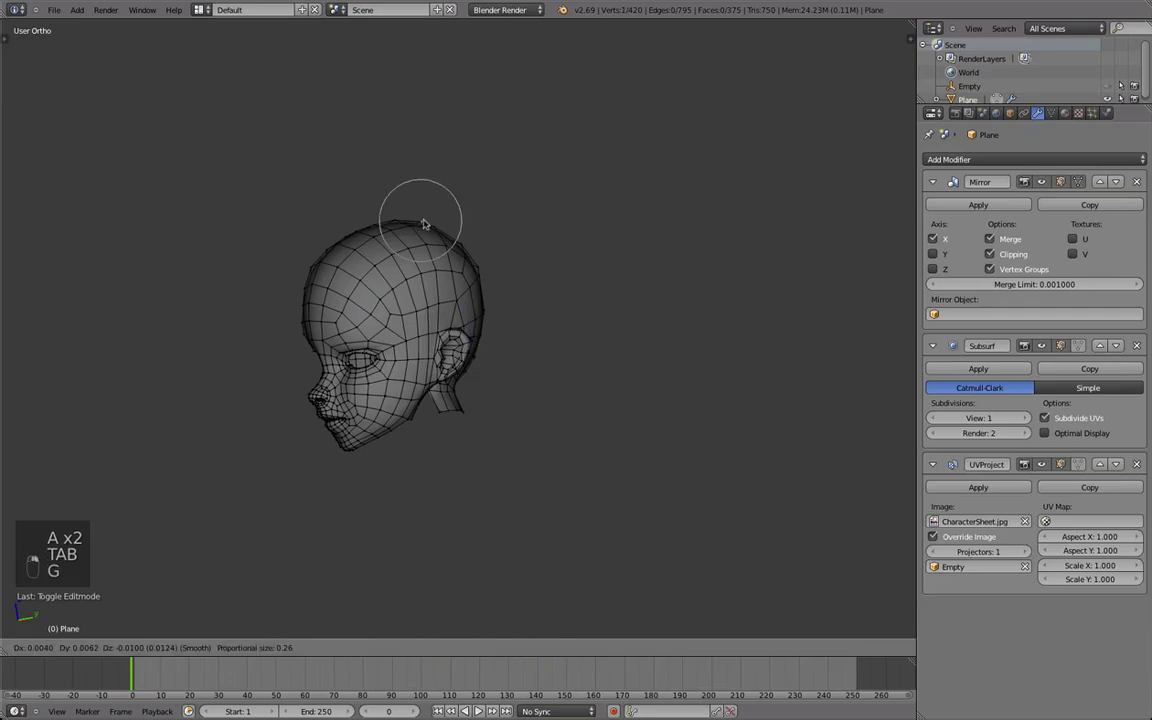
click(425, 226)
key(g)
click(445, 236)
key(Tab)
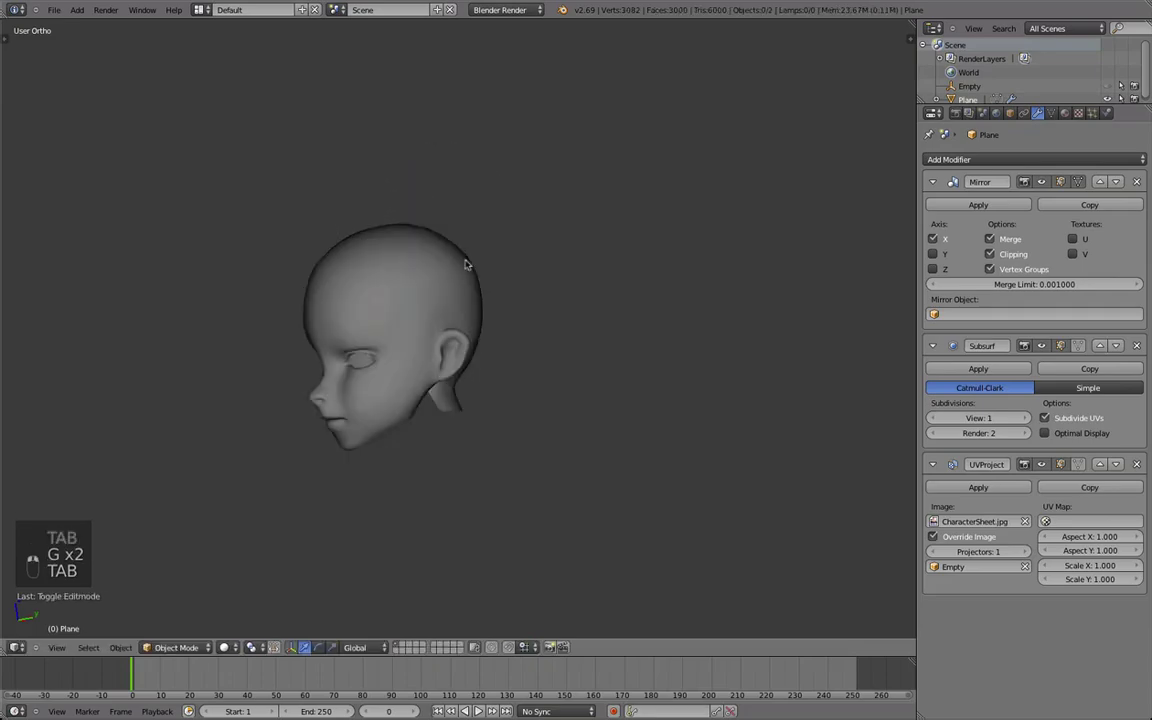
Step: Select the vertical edge column running from the crown down to the ear and slide it along the skull
scroll(321, 298, down, 2)
middle_drag(468, 267, 532, 345)
scroll(532, 345, up, 3)
scroll(520, 325, up, 4)
key(Tab)
shift+middle_drag(442, 144, 455, 221)
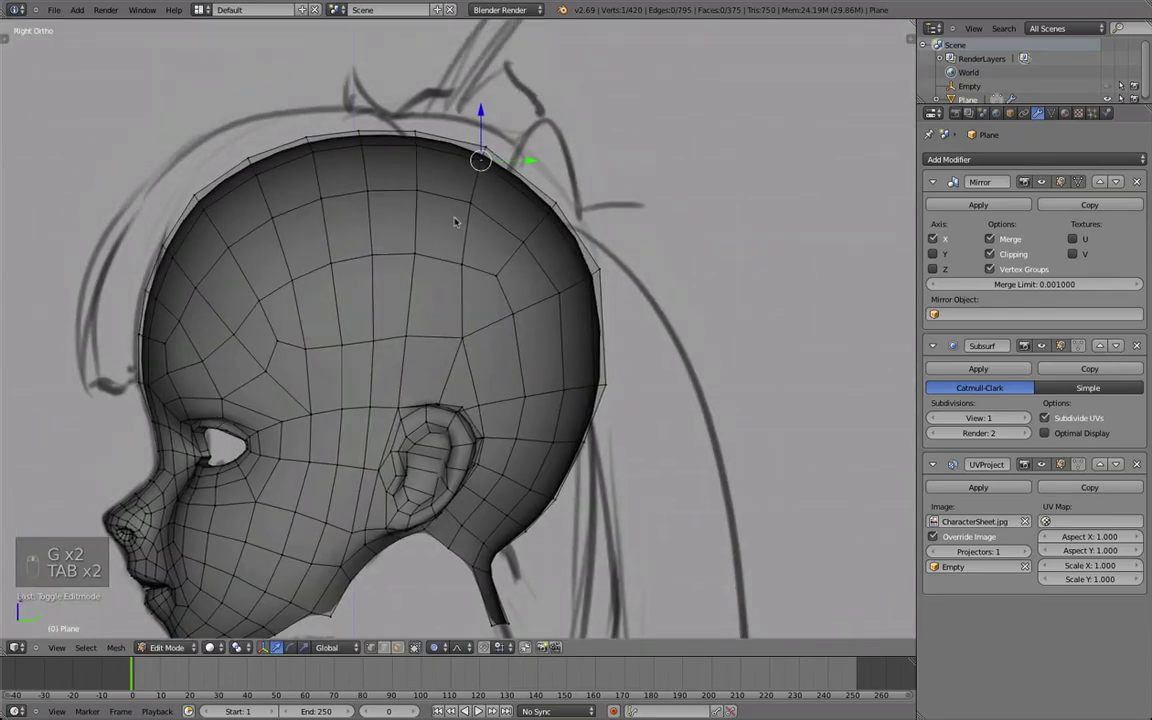
scroll(455, 221, up, 3)
middle_drag(455, 105, 447, 416)
scroll(440, 208, down, 5)
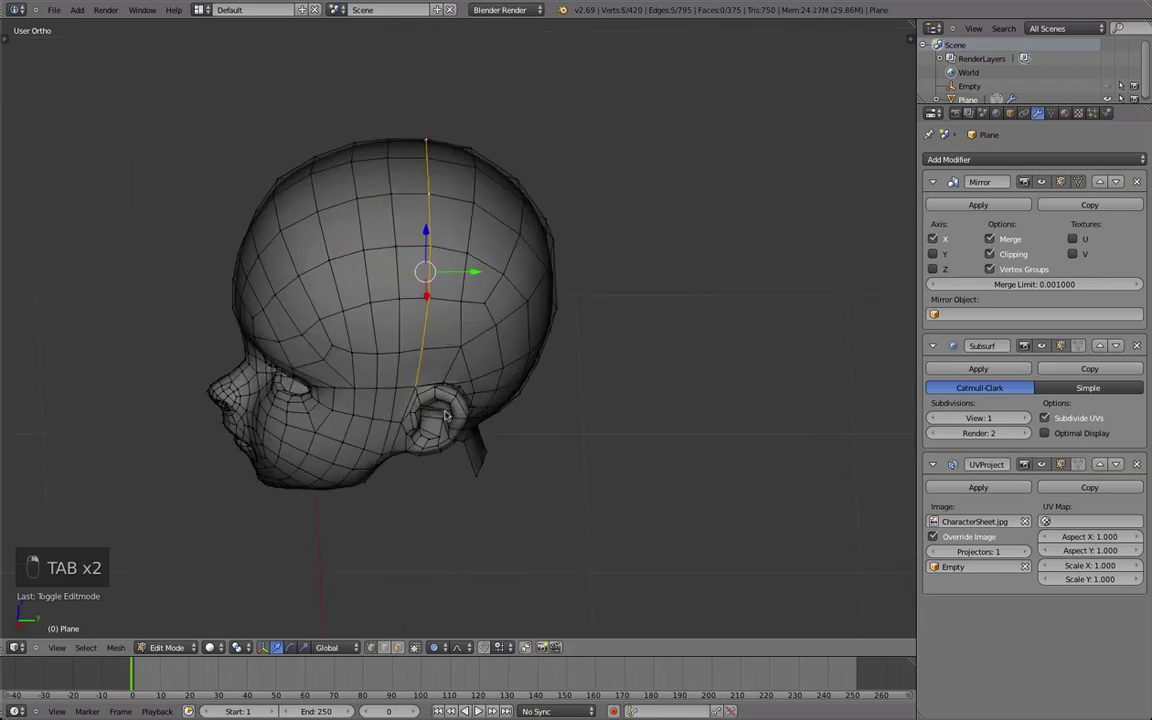
key(d)
click(493, 298)
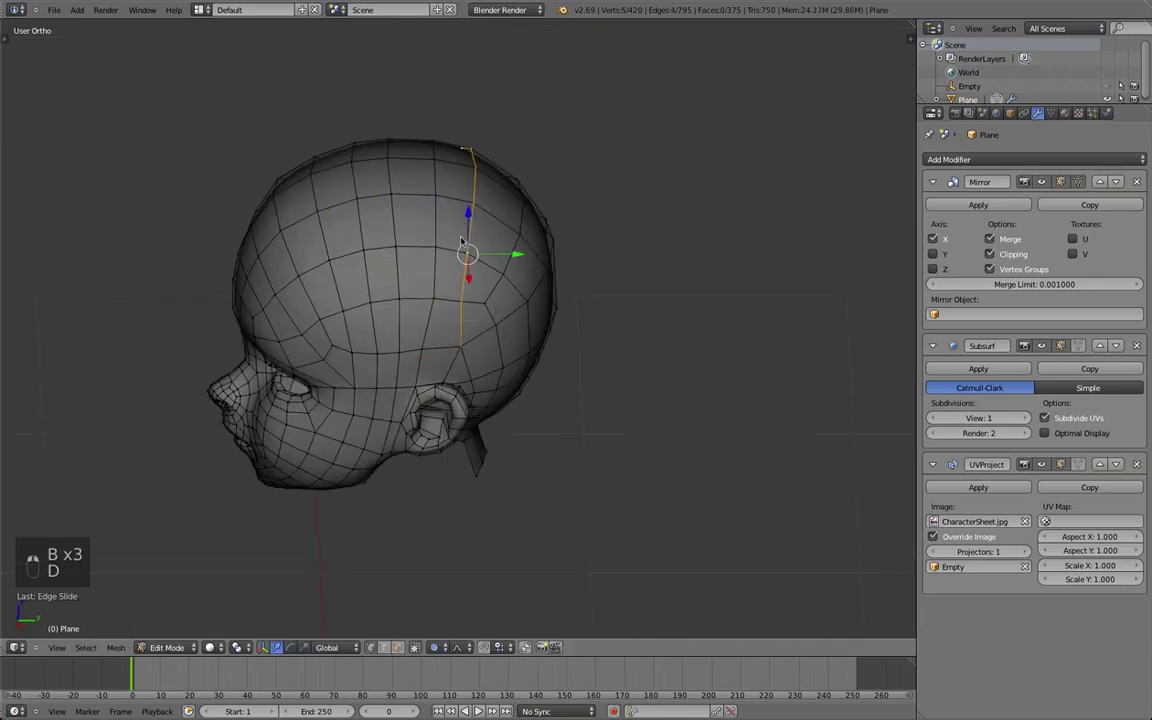
Step: Slide the shorter edge column at the upper back of the skull by about 0.12
middle_drag(490, 370, 442, 324)
middle_drag(442, 324, 483, 327)
key(d)
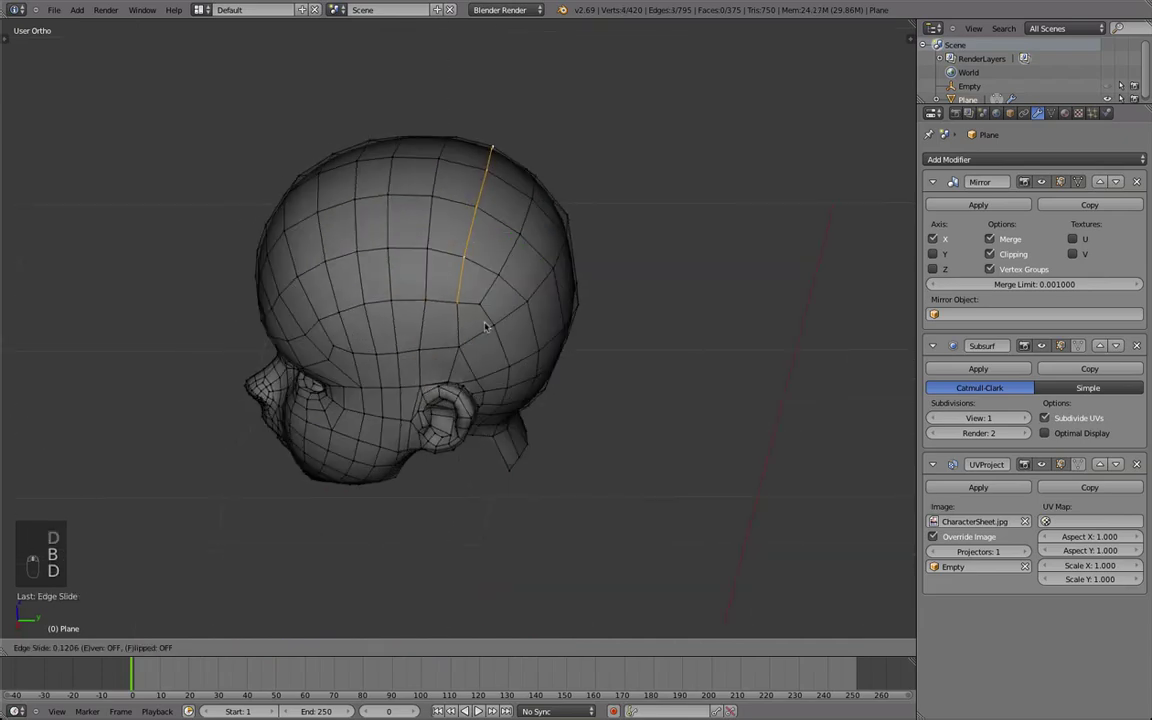
click(485, 327)
Step: Move the vertex above the ear to even out the spacing of the surrounding edges
right_click(425, 298)
key(g)
scroll(423, 298, up, 6)
click(420, 298)
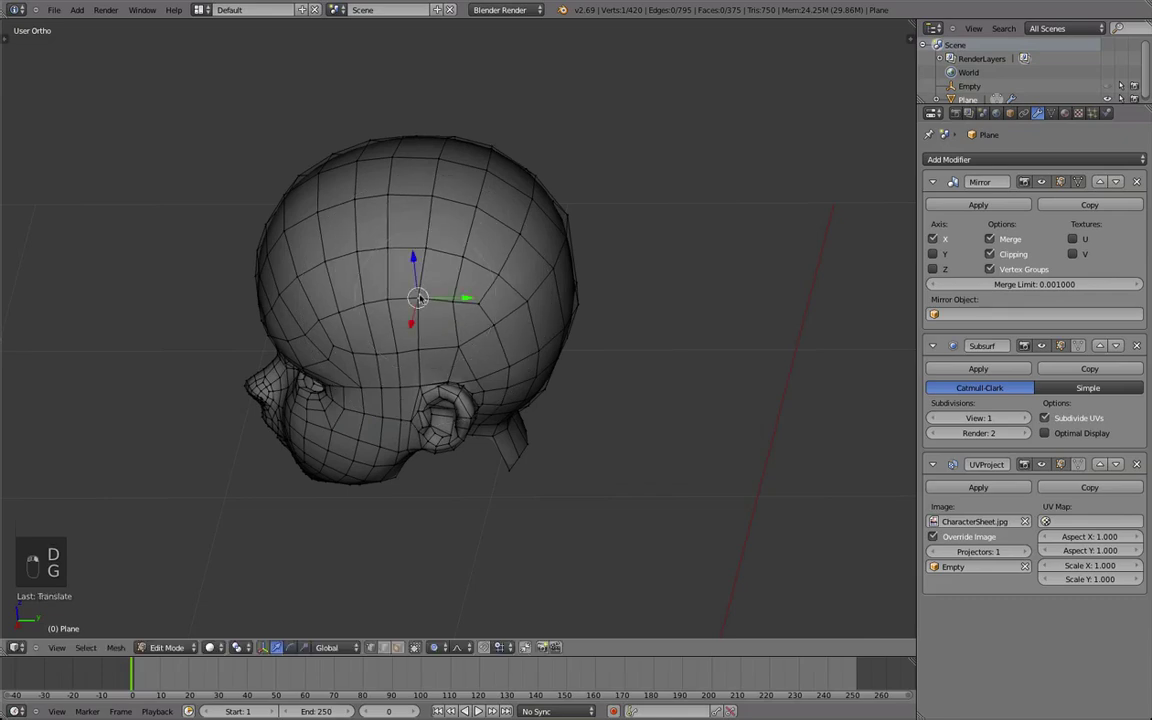
key(g)
click(443, 301)
Step: Examine the reshaped head from several angles in Object Mode with the smoothed surface
middle_drag(440, 303, 450, 462)
scroll(496, 275, down, 2)
middle_drag(496, 275, 464, 184)
key(Tab)
scroll(464, 184, up, 1)
middle_drag(440, 310, 480, 455)
scroll(446, 220, down, 1)
middle_drag(448, 341, 404, 190)
scroll(440, 310, down, 4)
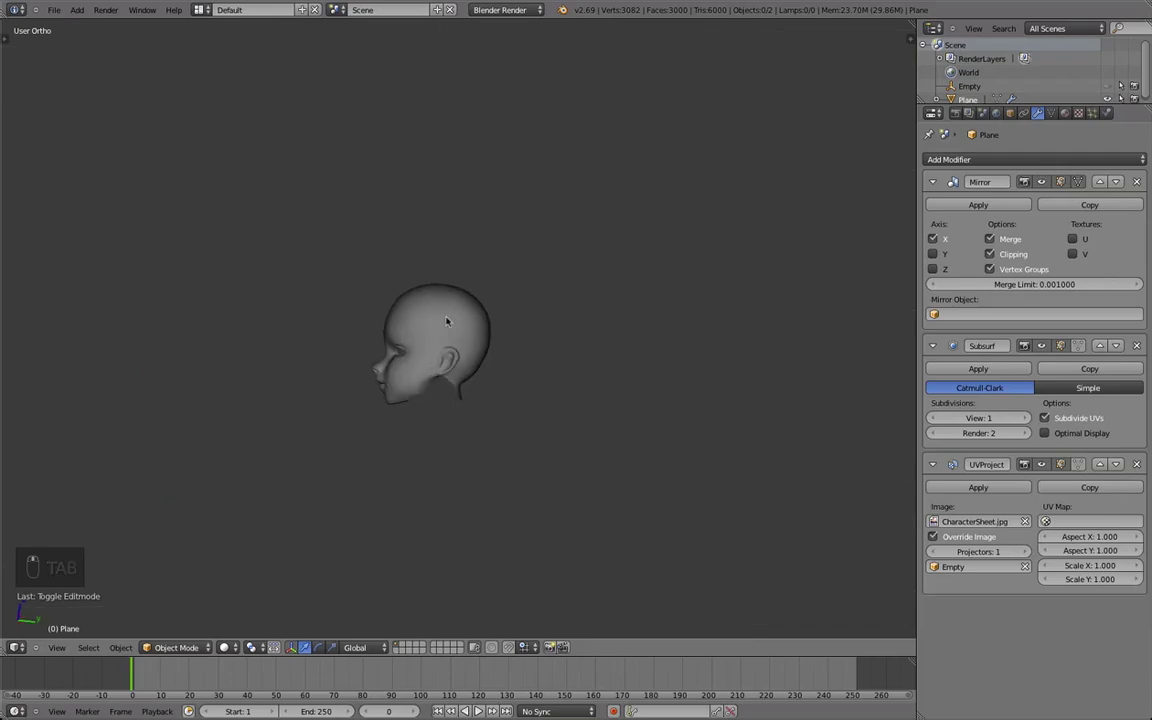
Step: Examine the jaw underside and the open neck area from below and against the side-view reference drawing
key(KP_3)
scroll(447, 321, up, 8)
mouse_move(412, 390)
shift+middle_down()
mouse_move(427, 237)
mouse_move(368, 303)
mouse_move(414, 245)
shift+middle_up()
scroll(419, 260, up, 2)
key(Tab)
scroll(427, 252, up, 2)
scroll(427, 237, down, 4)
key(KP_3)
scroll(368, 303, up, 2)
middle_drag(250, 260, 541, 168)
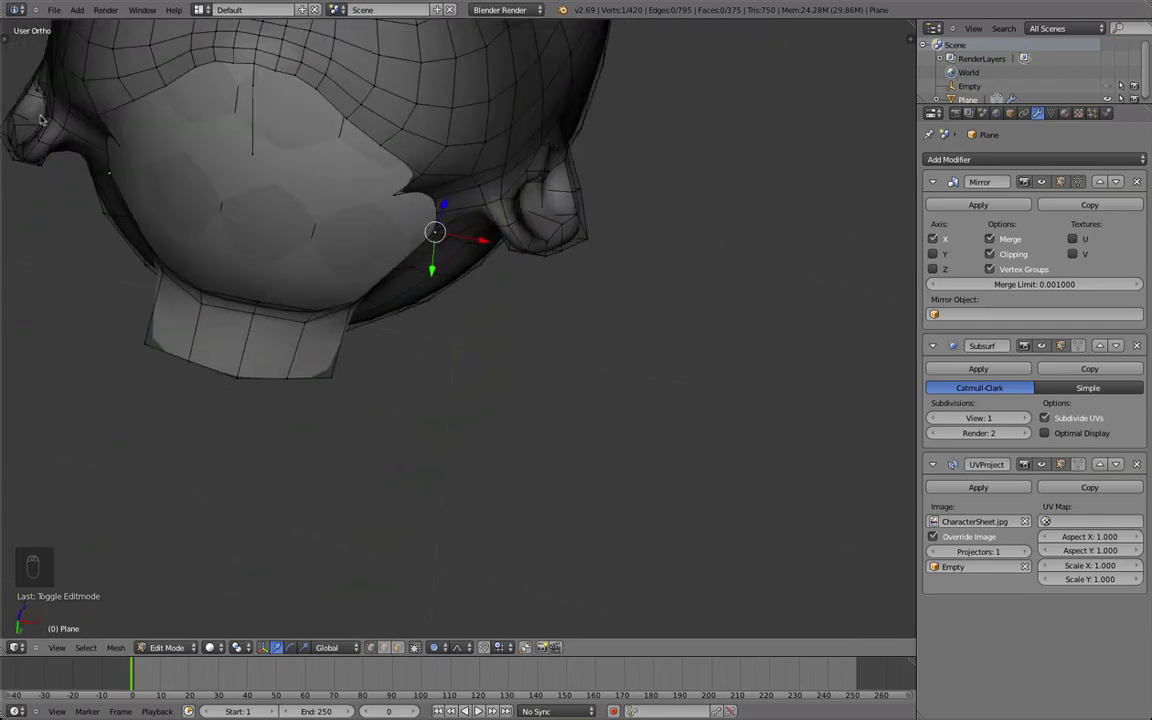
scroll(436, 220, down, 3)
middle_drag(436, 220, 396, 236)
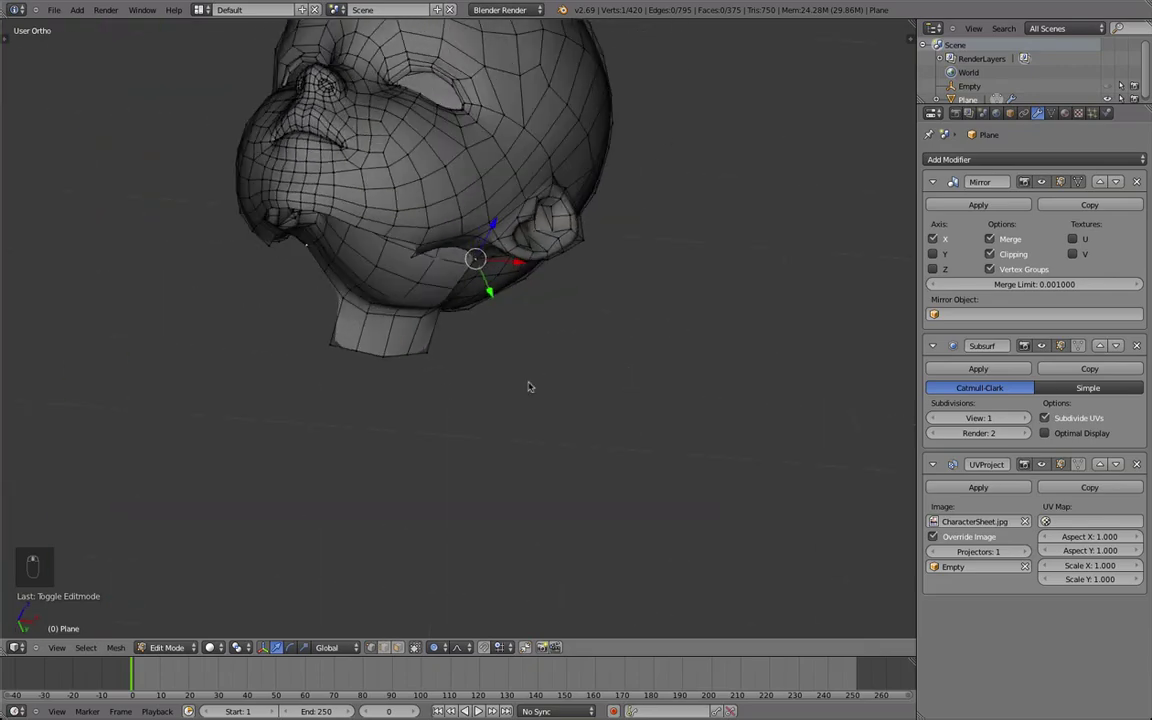
mouse_move(530, 386)
middle_down()
mouse_move(424, 218)
mouse_move(401, 393)
middle_up()
key(KP_3)
scroll(645, 360, up, 1)
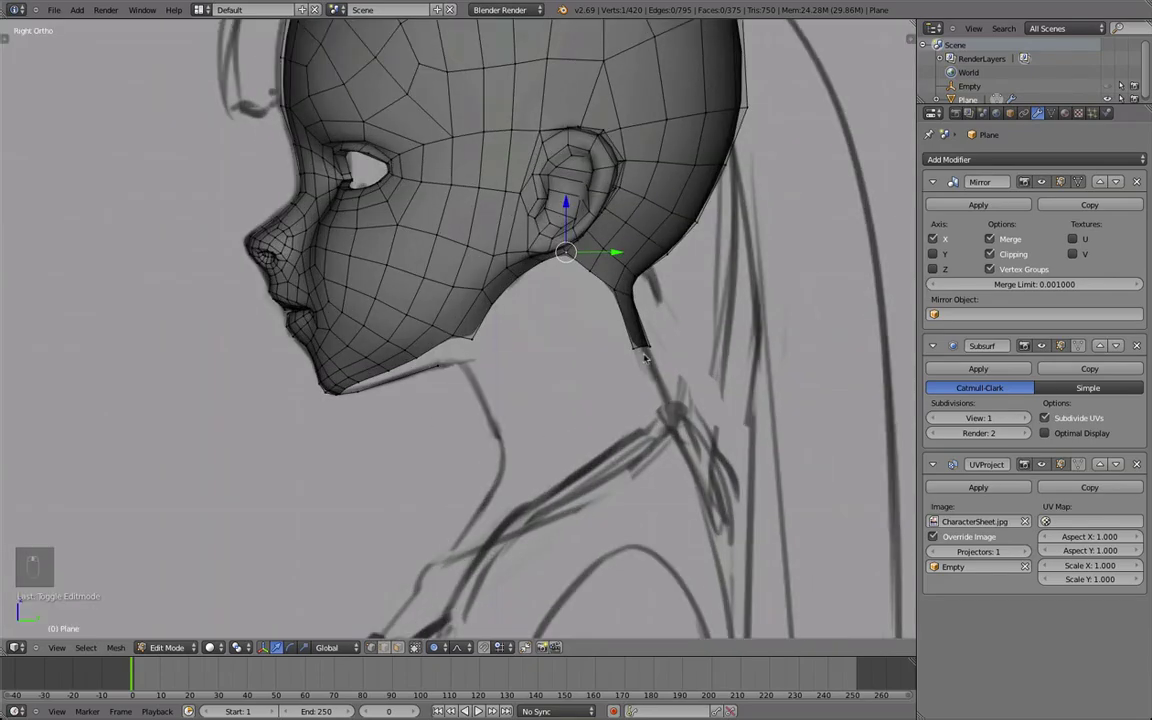
scroll(662, 357, up, 1)
scroll(697, 365, up, 1)
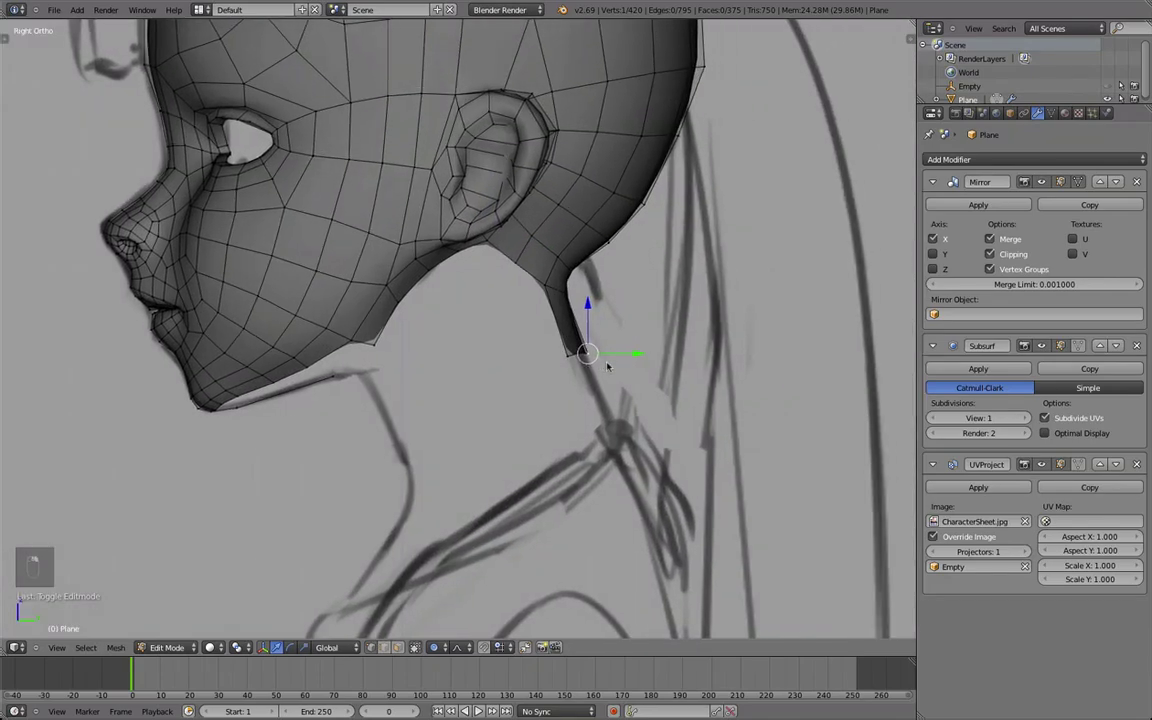
Step: Move the lower rear vertex of the neck onto the nape line of the side-view reference
key(a)
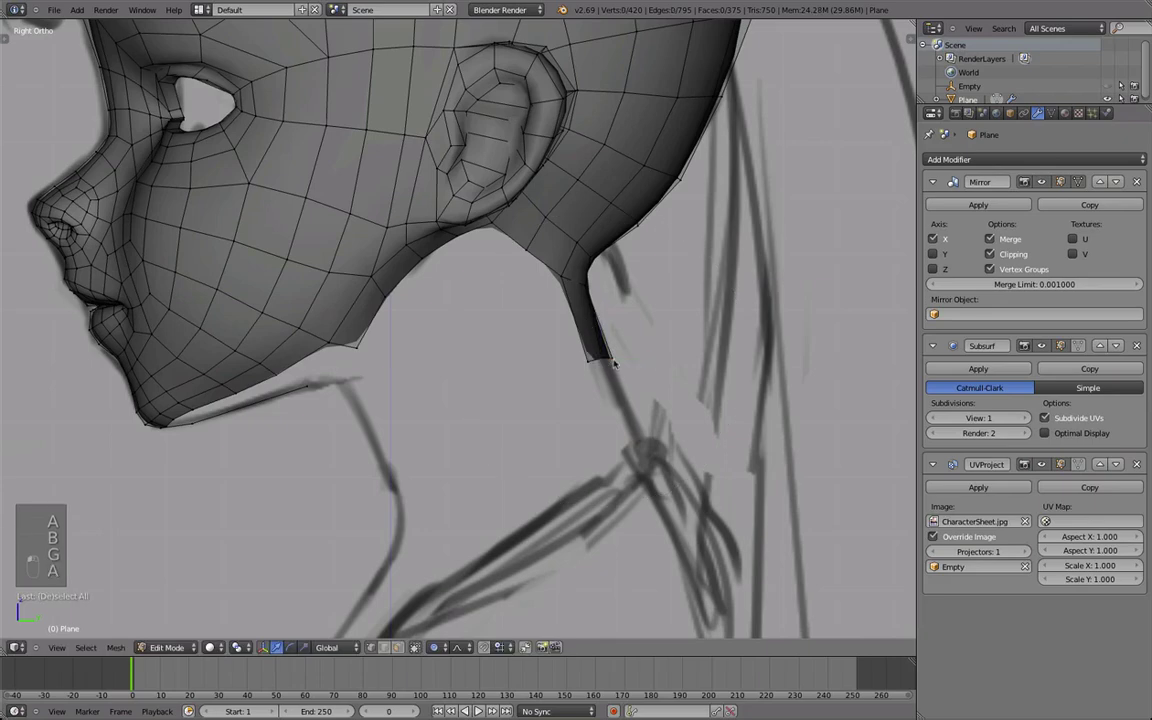
right_click(613, 361)
key(g)
click(609, 357)
Step: Extrude the front lower vertex of the neck piece forward to the throat line of the side-view reference
right_click(588, 365)
middle_drag(408, 380, 504, 367)
key(KP_1)
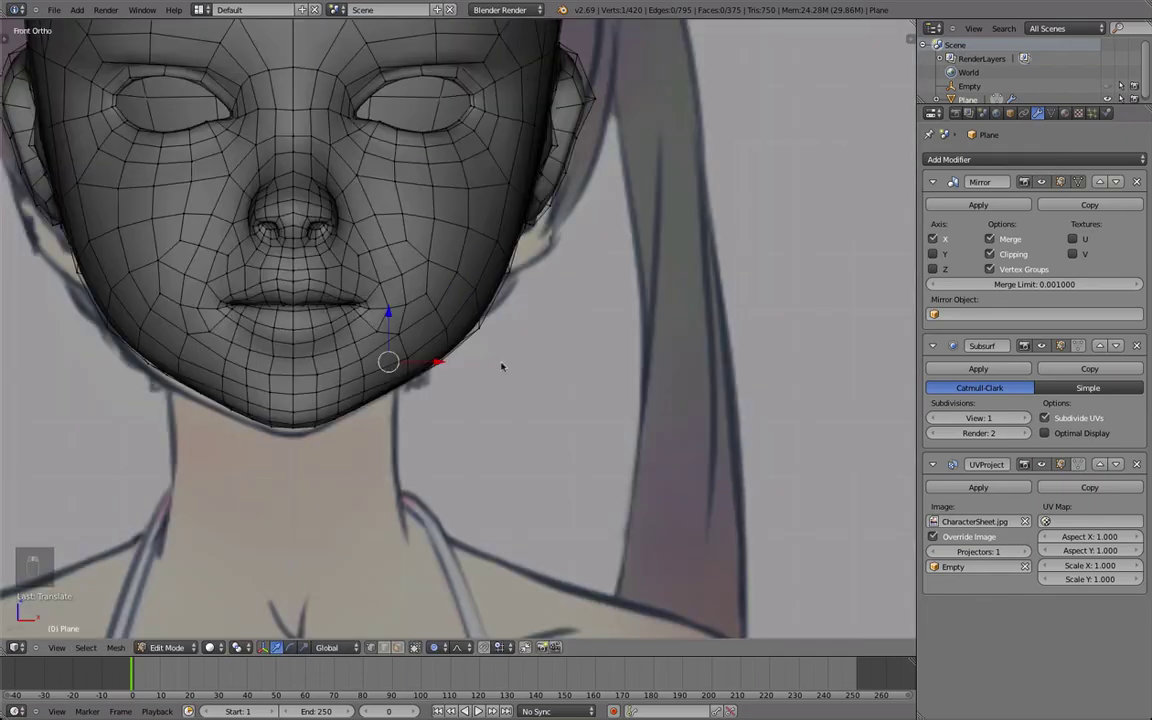
middle_drag(700, 384, 565, 362)
key(KP_3)
key(e)
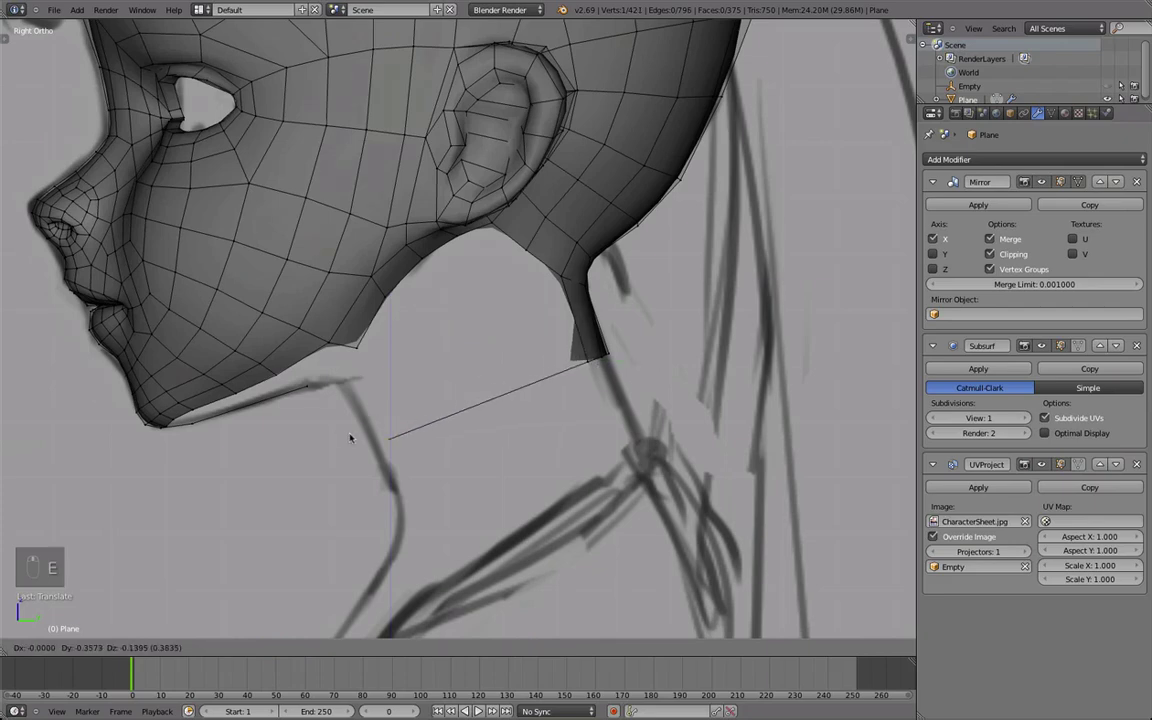
click(340, 440)
Step: Turn off proportional editing and move the extruded end vertex to the mirror centre line under the chin
key(o)
middle_drag(325, 420, 395, 374)
key(KP_1)
key(g)
click(322, 381)
middle_drag(505, 418, 391, 361)
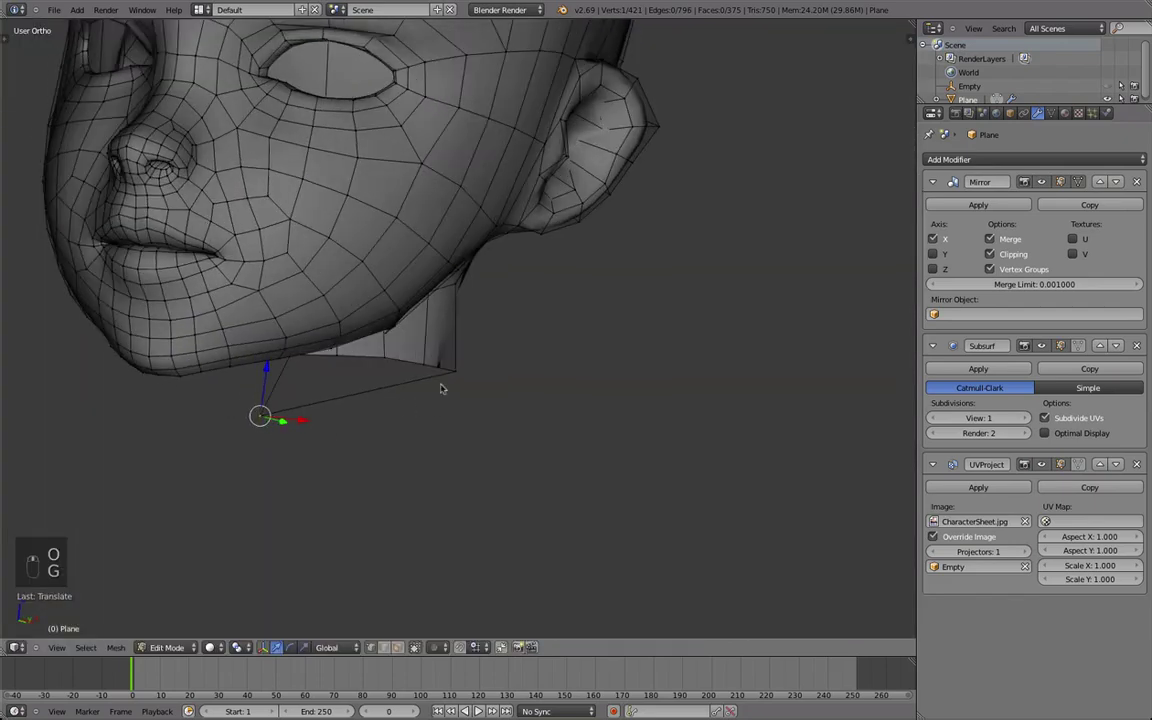
middle_drag(454, 384, 353, 390)
mouse_move(446, 401)
middle_down()
mouse_move(485, 416)
mouse_move(463, 407)
middle_up()
Step: Subdivide the extruded neck edge into four segments and move the new vertices outward to widen the neck
key(g)
right_click(446, 424)
key(g)
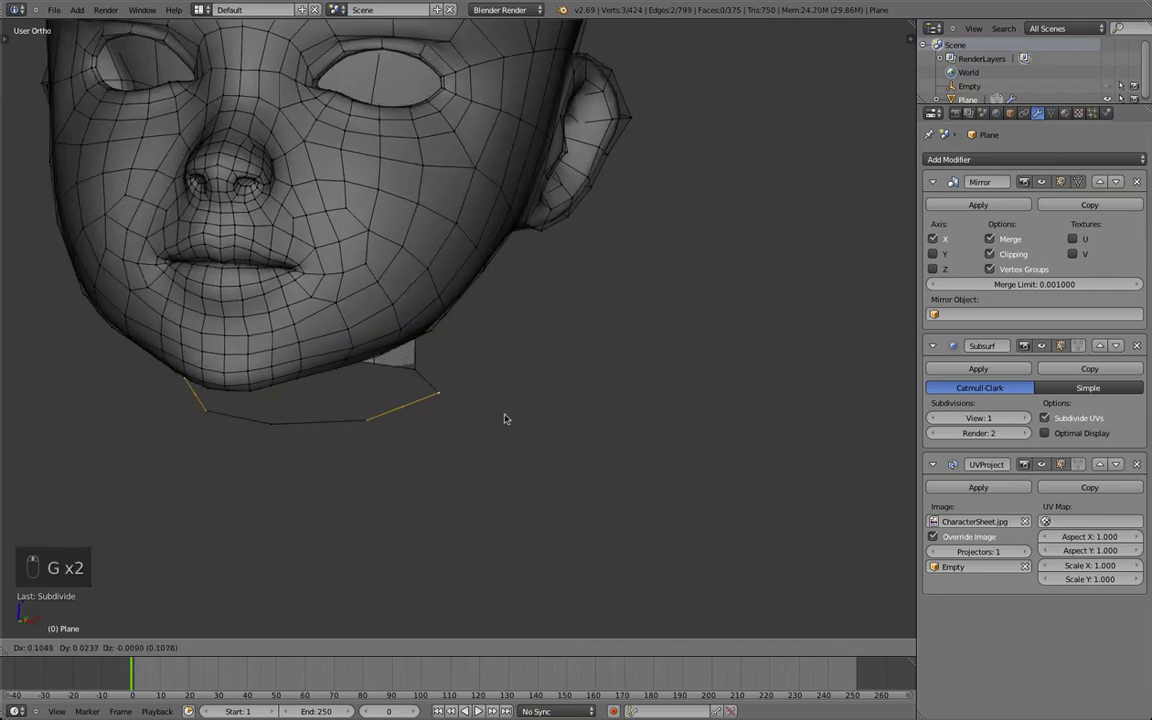
click(501, 416)
scroll(501, 416, down, 3)
mouse_move(645, 390)
middle_down()
mouse_move(558, 398)
mouse_move(632, 377)
middle_up()
key(KP_1)
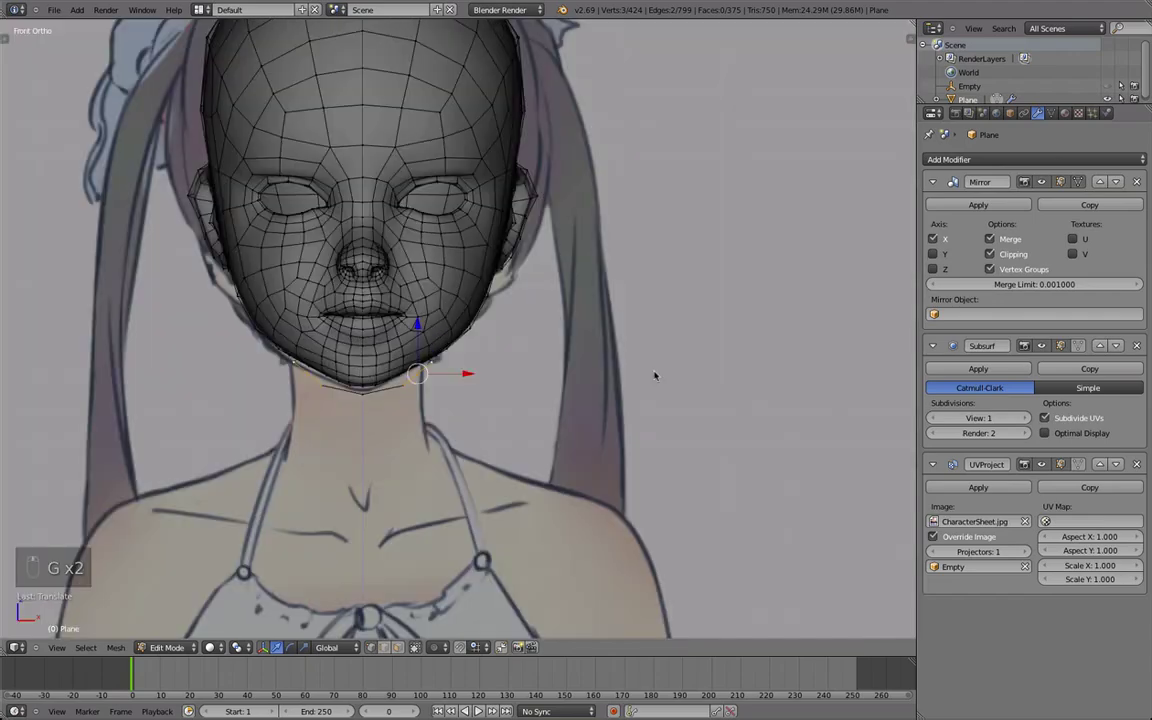
Step: In wireframe shading from below, move a side vertex of the neck outline to round its curve
scroll(485, 397, up, 1)
shift+middle_drag(398, 390, 315, 385)
right_click(464, 376)
middle_drag(462, 455, 425, 485)
scroll(400, 430, up, 1)
key(z)
middle_drag(361, 374, 468, 519)
middle_drag(402, 397, 391, 417)
key(g)
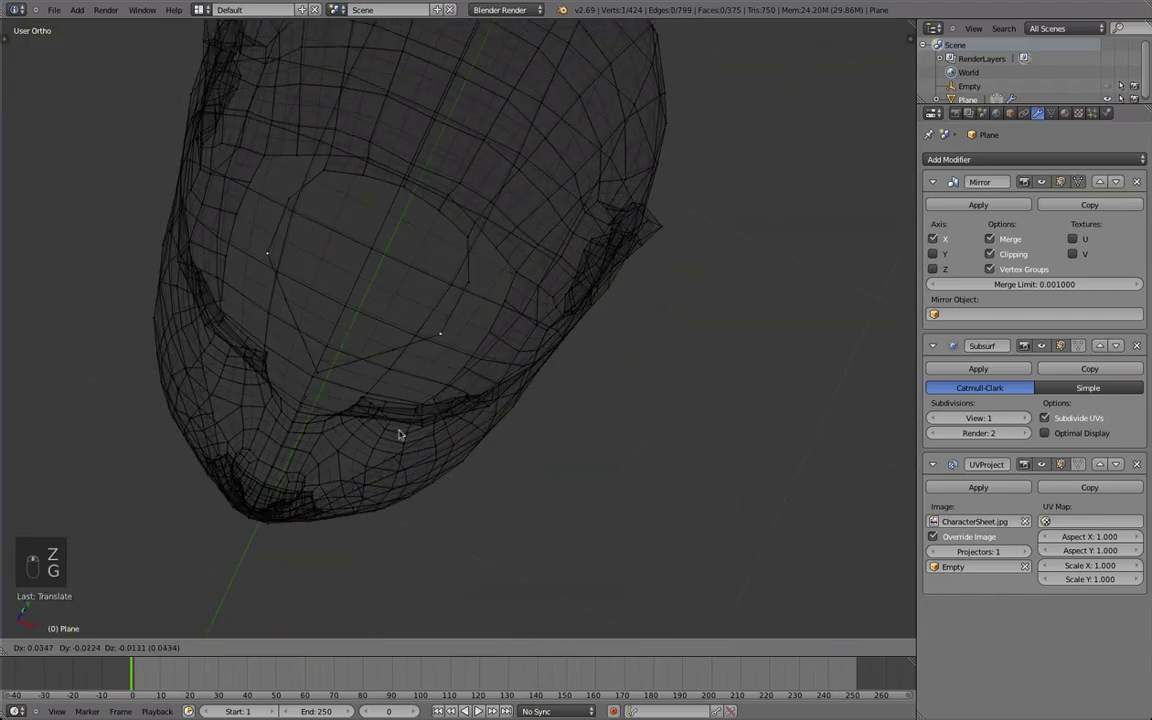
click(401, 433)
Step: Move the front side vertex of the neck outline forward, then shift the neighbouring side vertex to follow the curve
right_click(401, 350)
key(g)
click(381, 379)
right_click(445, 342)
key(g)
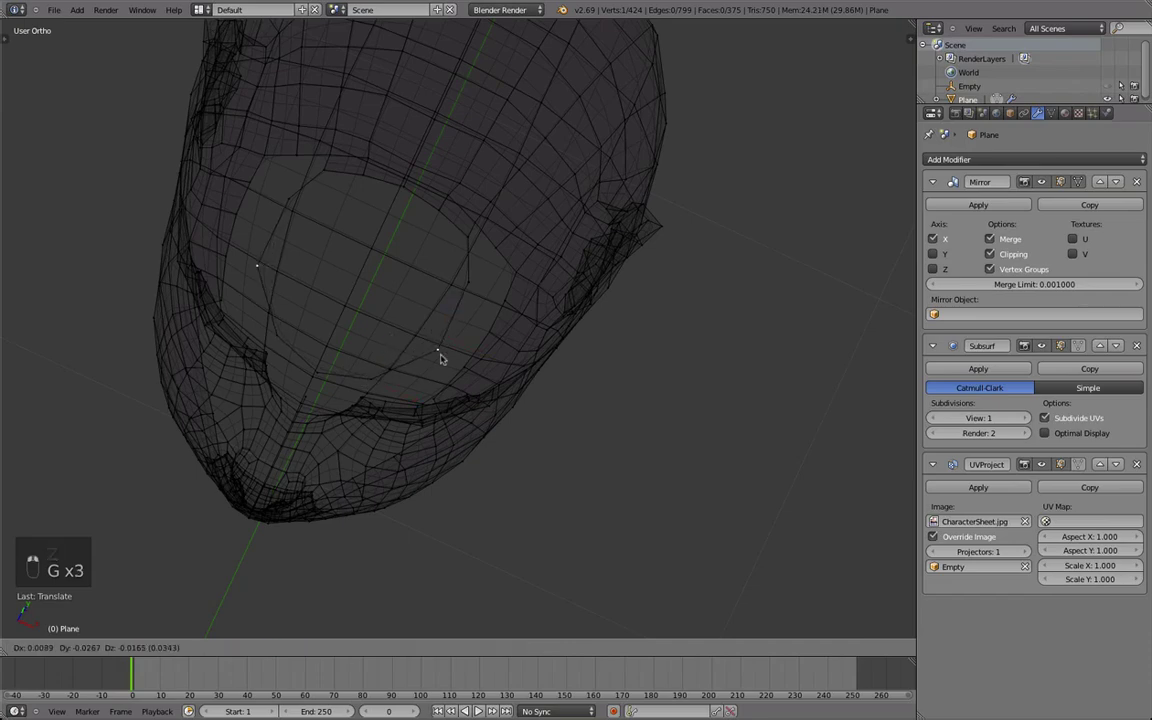
click(440, 357)
Step: Adjust the two rear side vertices of the neck outline to continue its rounded shape
right_click(474, 278)
key(g)
click(470, 289)
key(g)
click(473, 245)
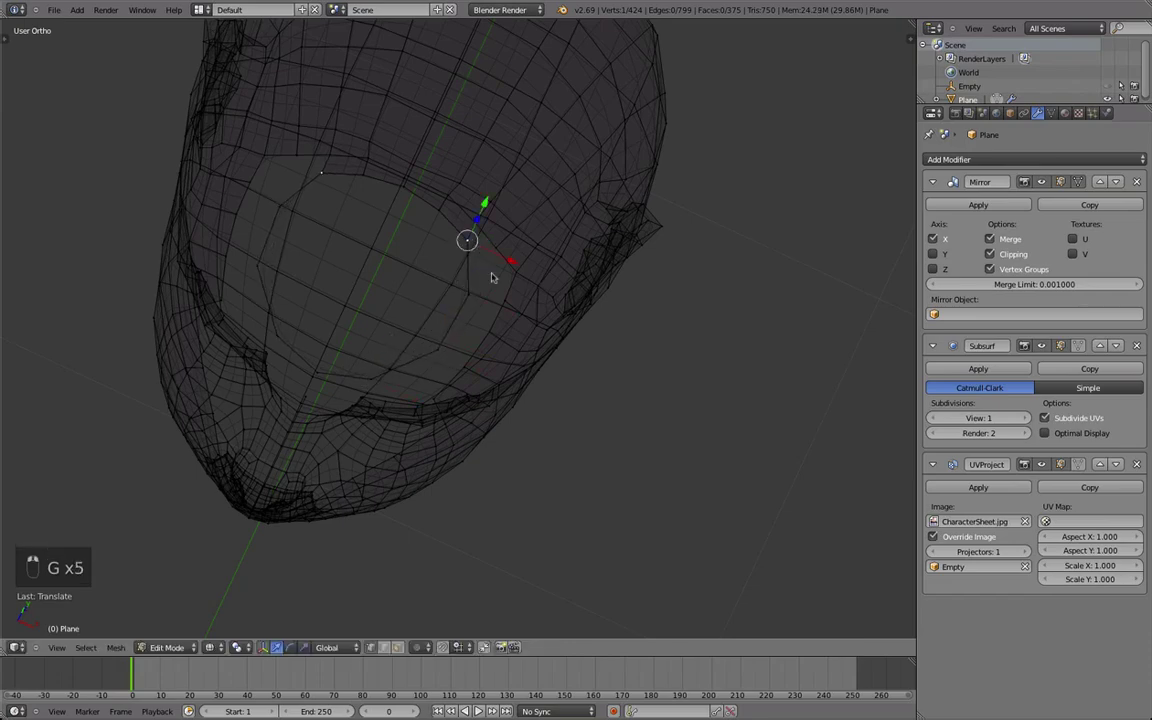
Step: Restore solid shading and move the vertex beside the throat to round the front of the neck outline
mouse_move(491, 275)
middle_down()
mouse_move(432, 386)
mouse_move(614, 386)
mouse_move(452, 316)
mouse_move(393, 252)
mouse_move(532, 265)
mouse_move(522, 419)
middle_up()
key(z)
right_click(521, 419)
key(g)
click(509, 421)
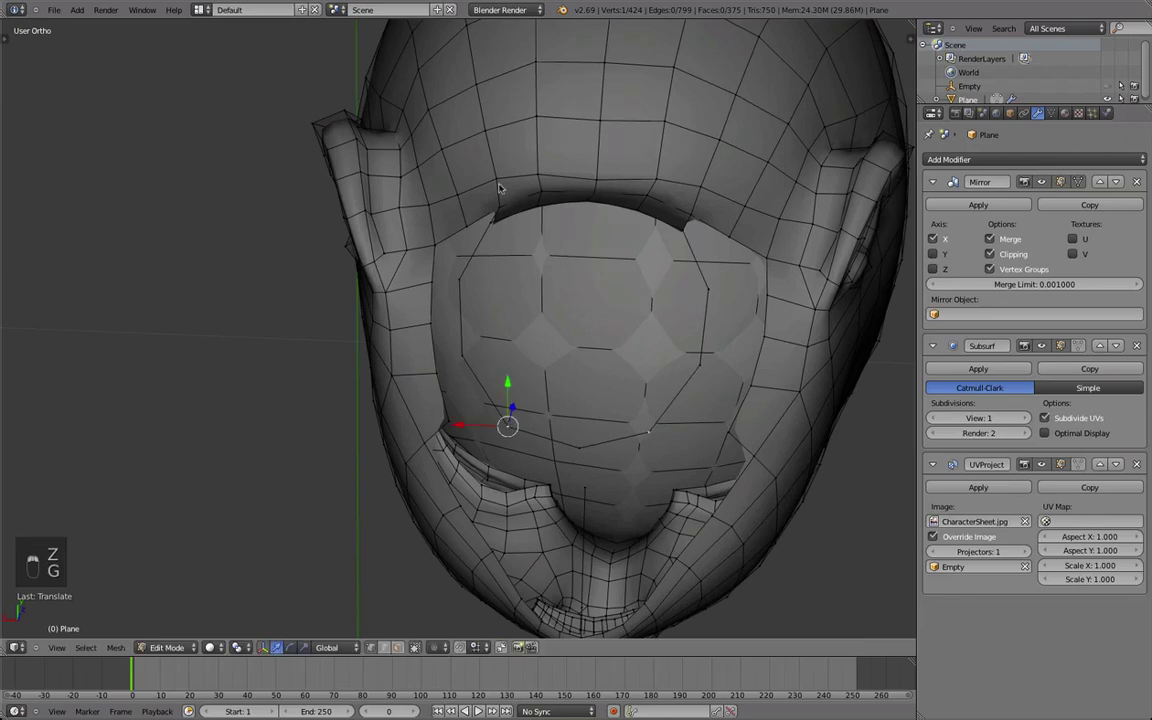
Step: Move the frontmost vertex of the neck outline down onto the throat line of the side-view reference
middle_drag(488, 305, 614, 311)
scroll(614, 311, down, 2)
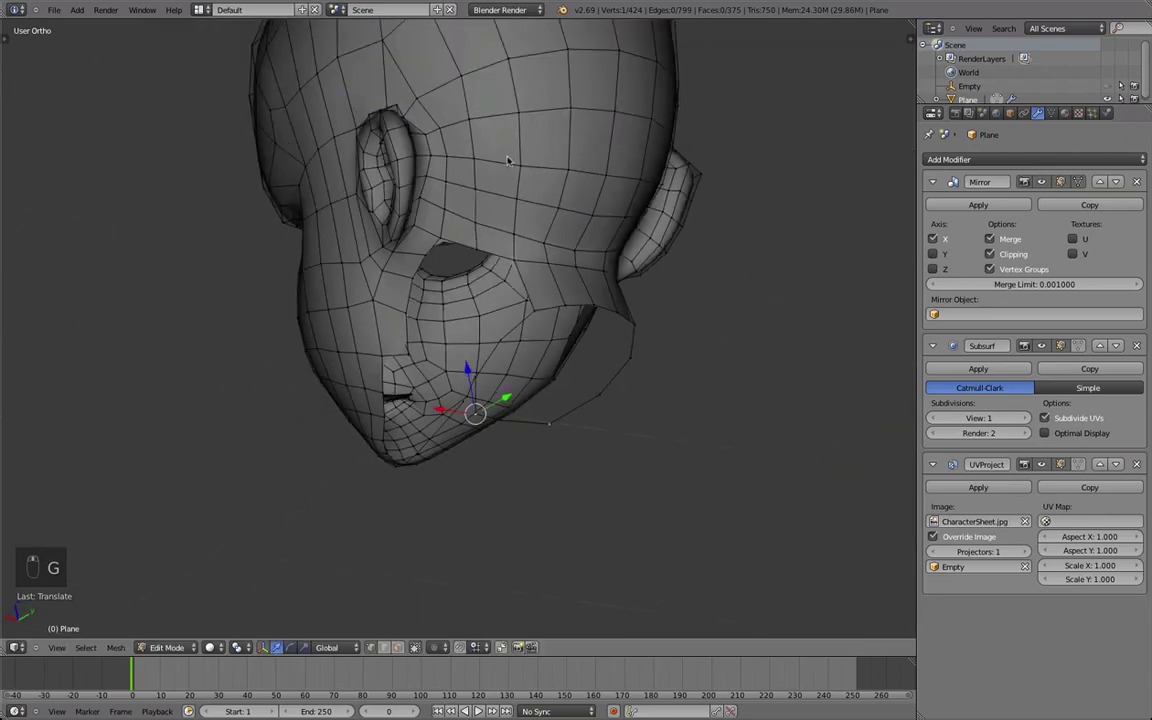
mouse_move(509, 160)
middle_down()
mouse_move(442, 281)
mouse_move(375, 288)
middle_up()
key(KP_3)
scroll(339, 452, up, 2)
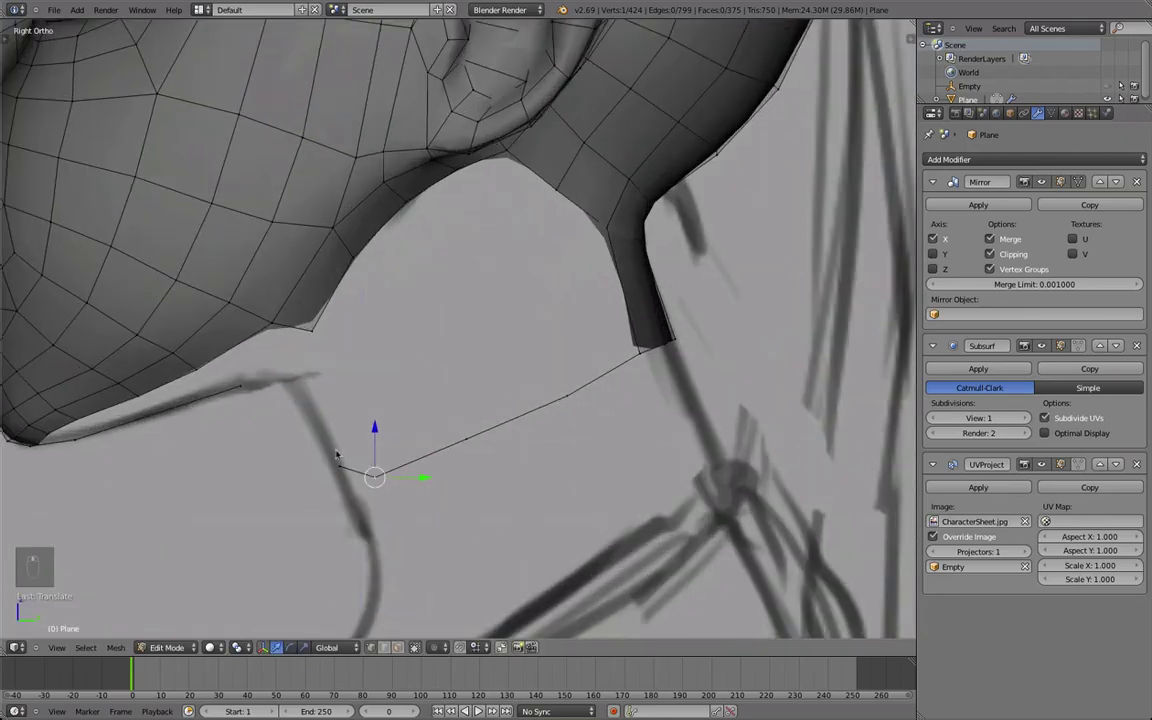
key(g)
right_click(334, 461)
right_click(334, 462)
key(g)
click(336, 479)
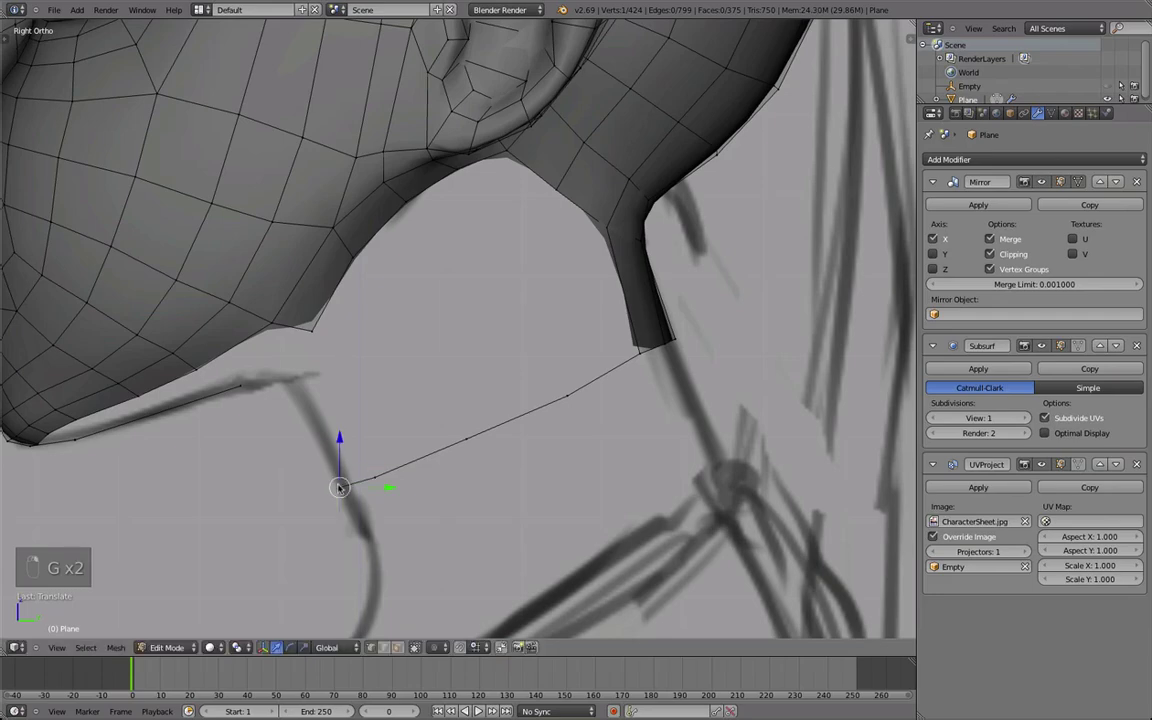
key(g)
click(338, 481)
Step: Examine the neck outline against the throat and nape lines of the side-view reference
middle_drag(341, 489, 671, 282)
key(KP_3)
scroll(496, 345, up, 3)
scroll(480, 395, down, 6)
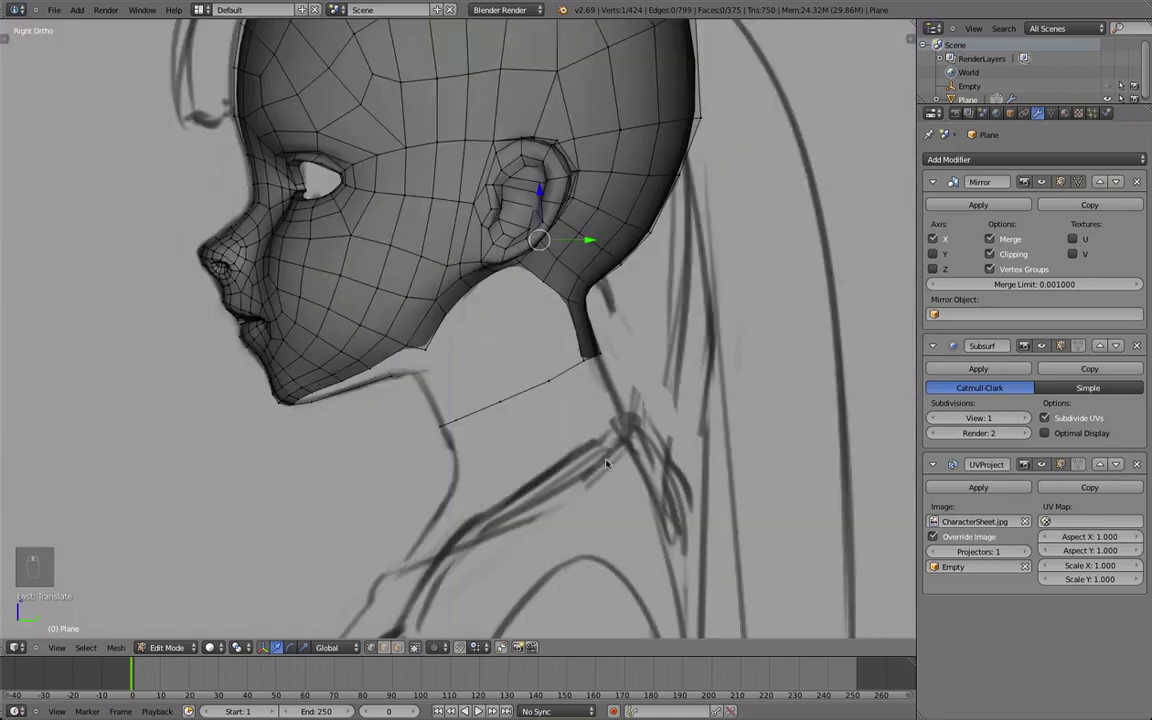
scroll(435, 369, up, 2)
scroll(426, 368, down, 3)
mouse_move(426, 368)
middle_down()
mouse_move(625, 350)
mouse_move(375, 344)
middle_up()
scroll(385, 347, up, 5)
key(KP_3)
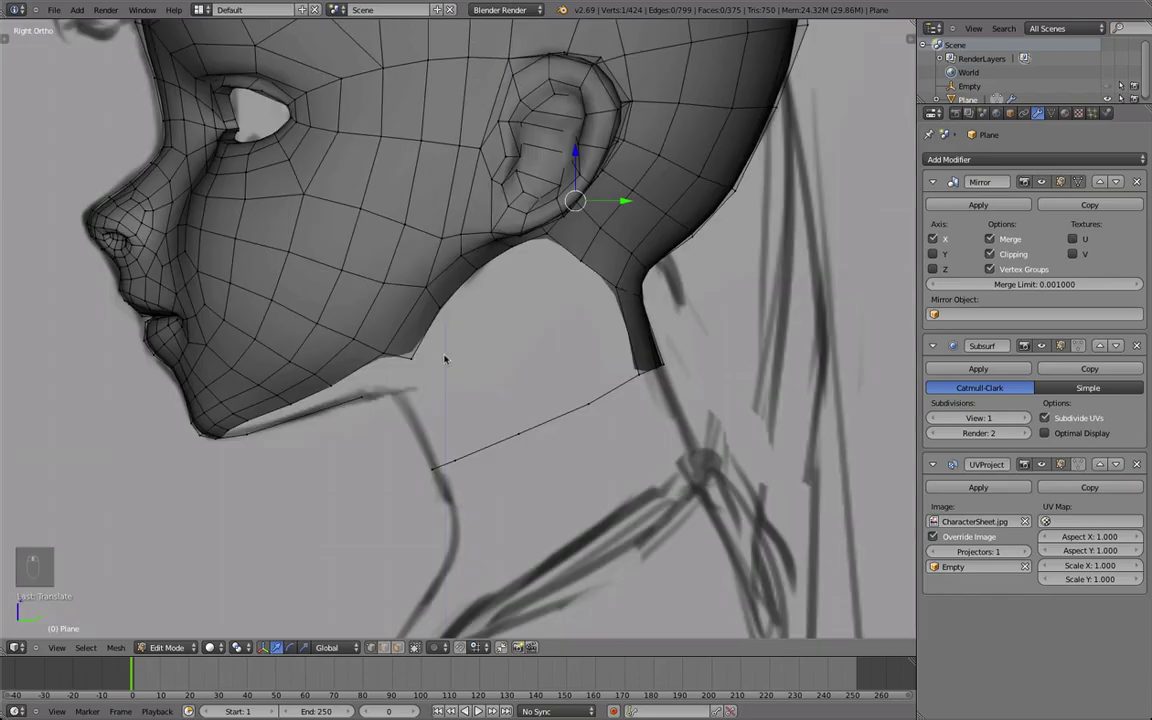
Step: Examine the open jaw rim and the neck outline from the side and from below
mouse_move(320, 387)
shift+middle_down()
mouse_move(374, 373)
mouse_move(463, 298)
shift+middle_up()
scroll(350, 420, up, 2)
scroll(463, 301, down, 2)
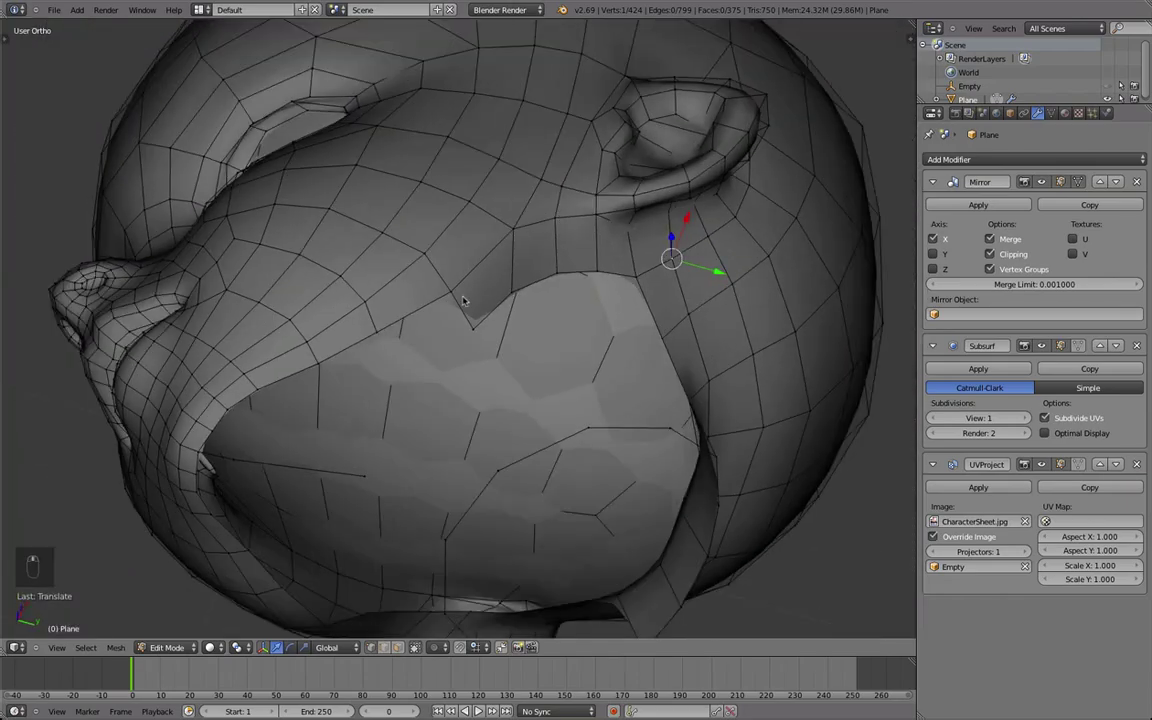
key(KP_3)
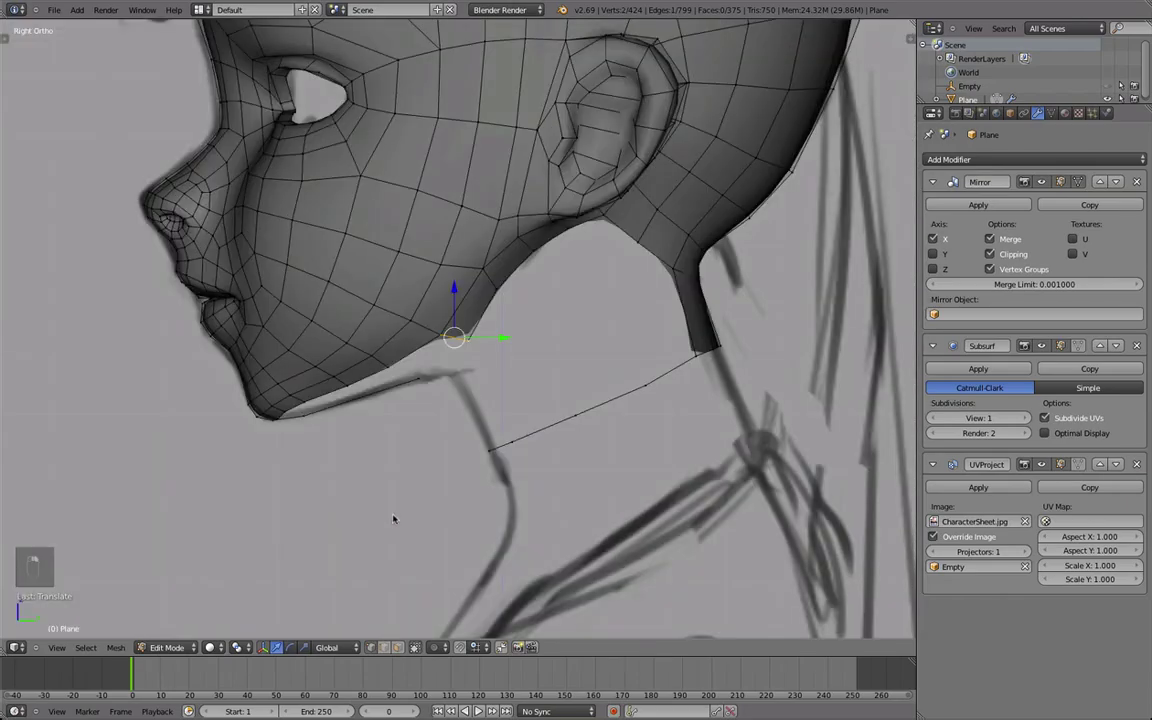
mouse_move(393, 518)
middle_down()
mouse_move(441, 196)
mouse_move(399, 239)
mouse_move(381, 227)
mouse_move(410, 218)
middle_up()
middle_drag(410, 289, 420, 270)
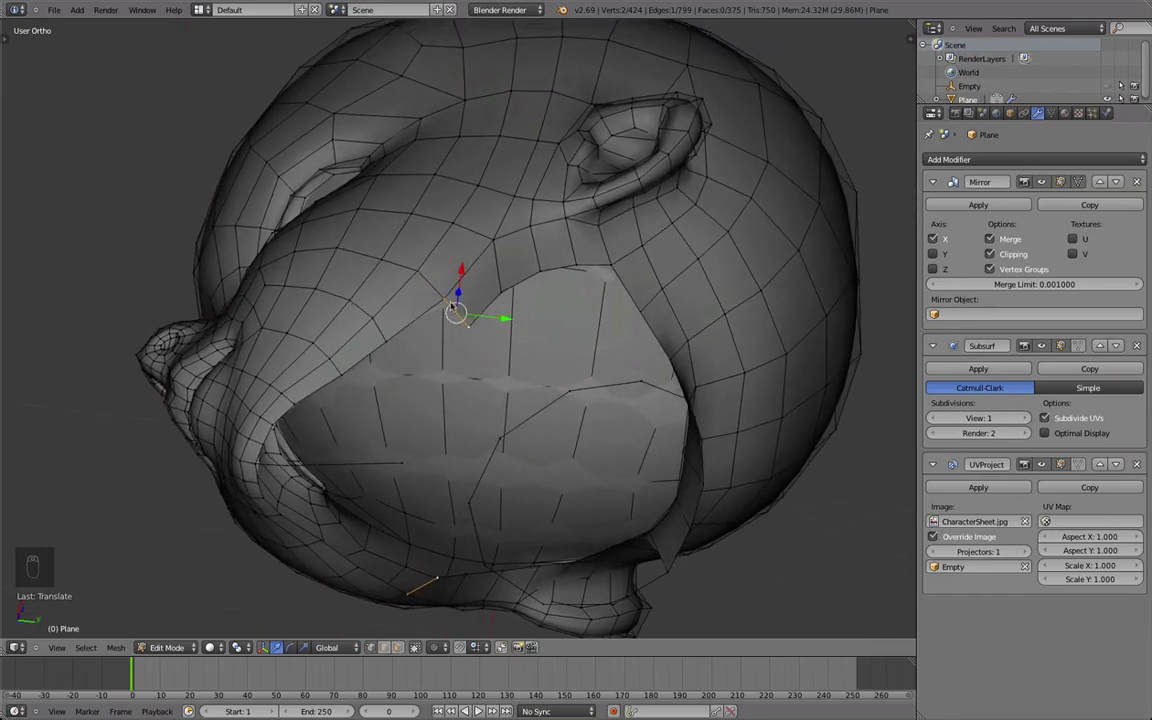
scroll(470, 325, up, 2)
middle_drag(210, 402, 268, 432)
scroll(195, 468, up, 1)
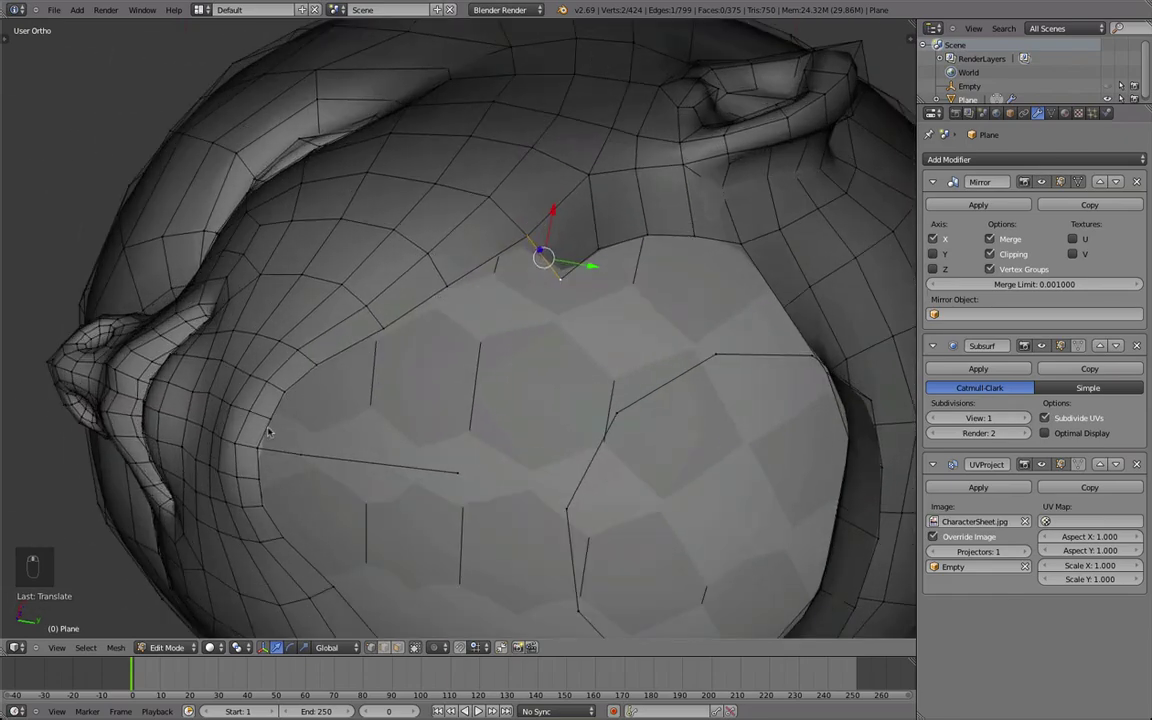
Step: Extrude a vertex sideways from the centre strand behind the chin, switching the Mirror modifier's Clipping off during placement and on again
right_click(271, 425)
key(g)
click(267, 423)
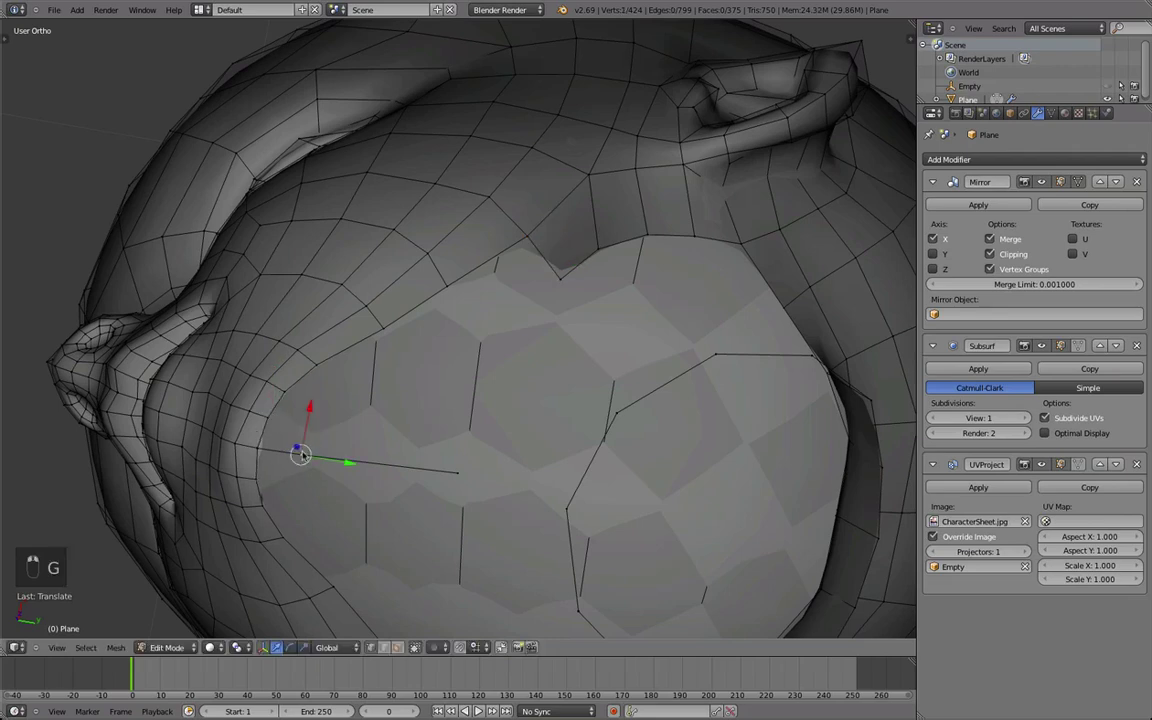
key(e)
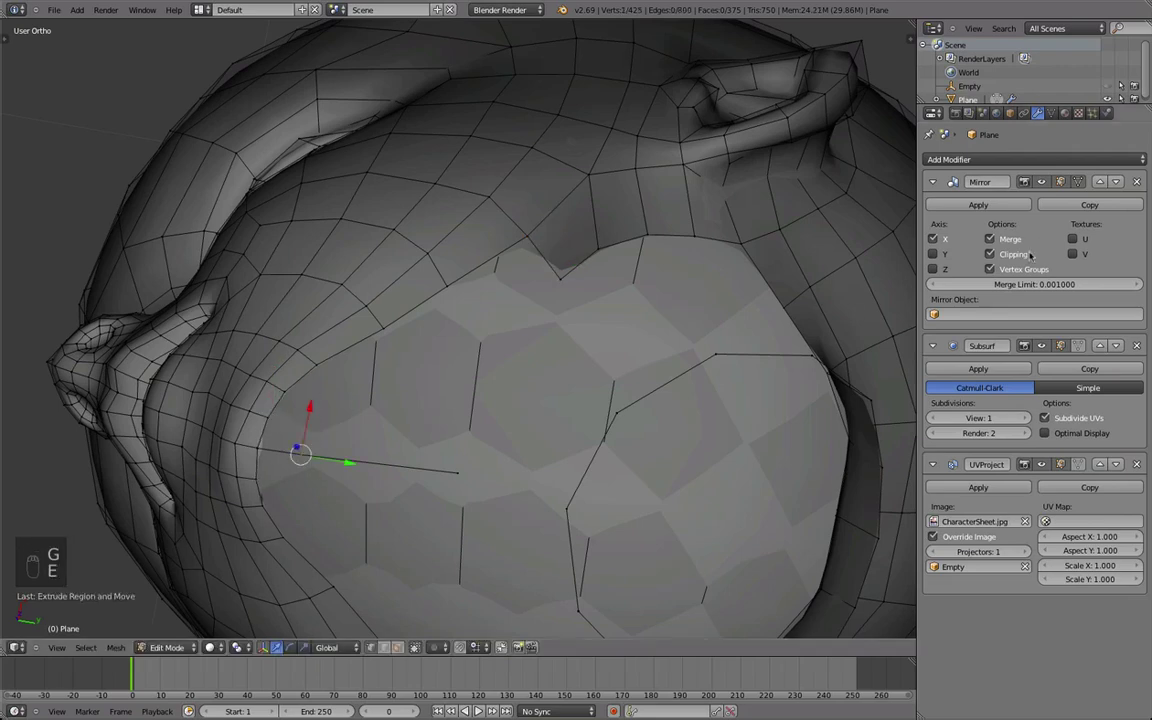
click(438, 380)
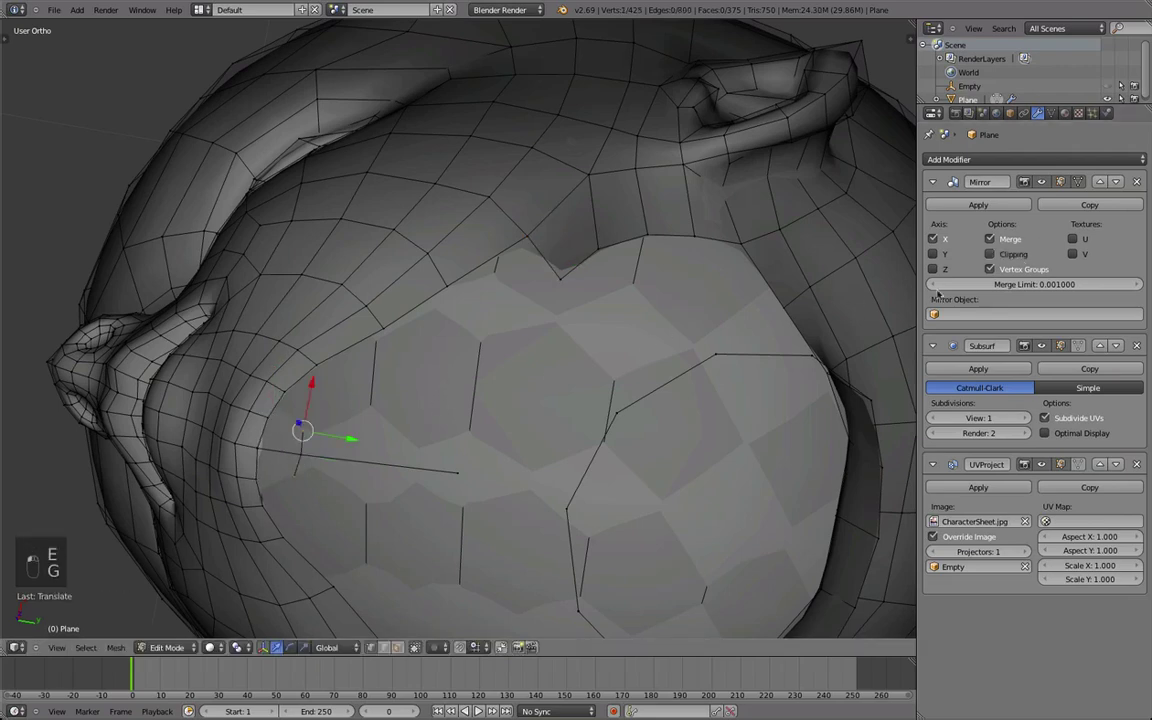
click(1006, 254)
Step: Fill the first face between the chin rim and the extruded edge, and extrude its outer corner vertex toward the throat
middle_drag(322, 406, 309, 408)
key(g)
click(328, 408)
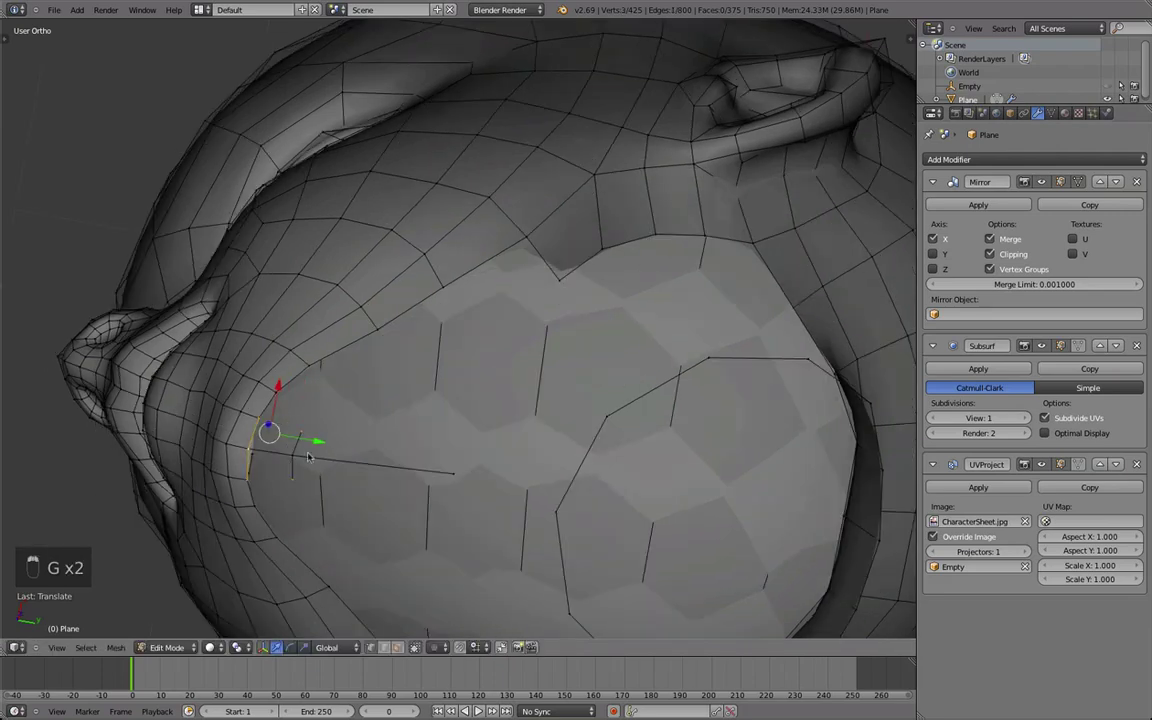
key(e)
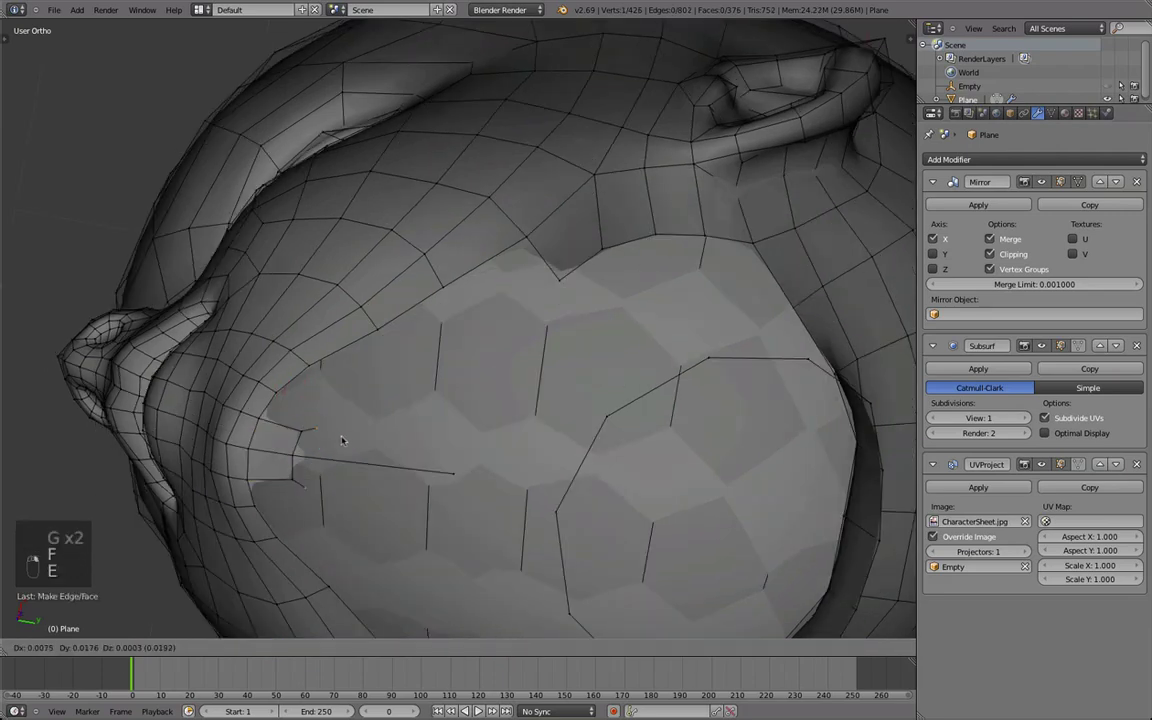
click(376, 436)
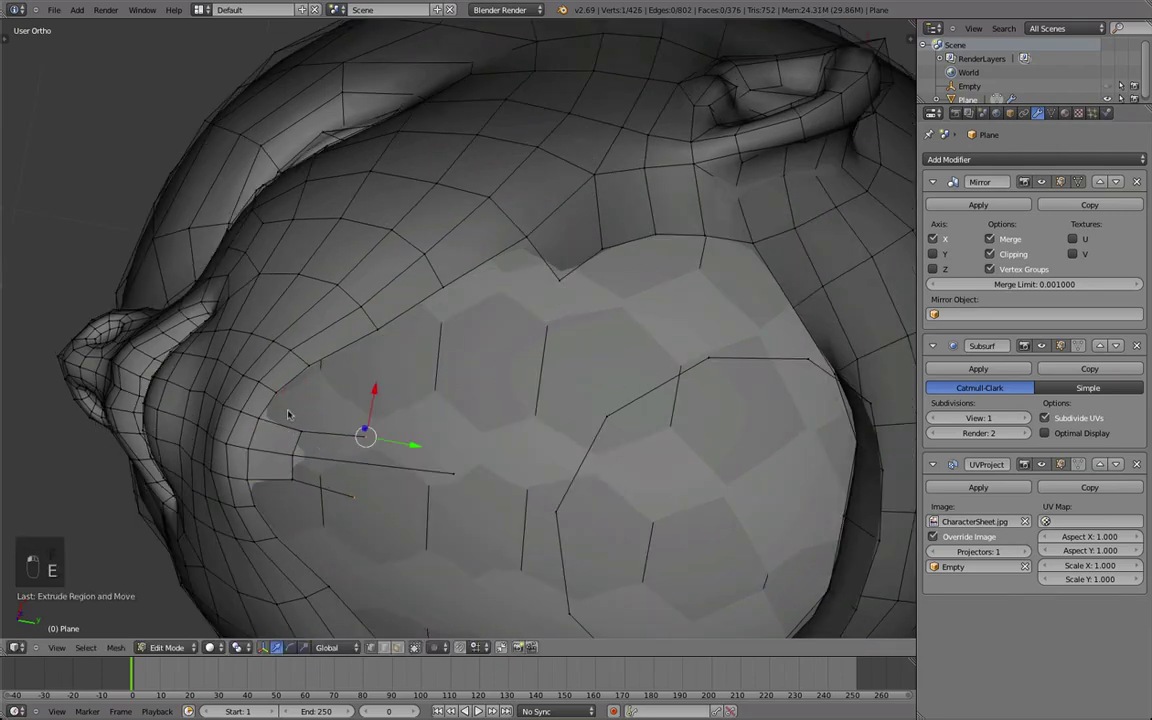
Step: Try to fill a face between the jaw rim and the outer corner of the new chin patch
right_click(284, 395)
key(g)
click(276, 394)
shift+right_click(262, 416)
shift+right_click(299, 429)
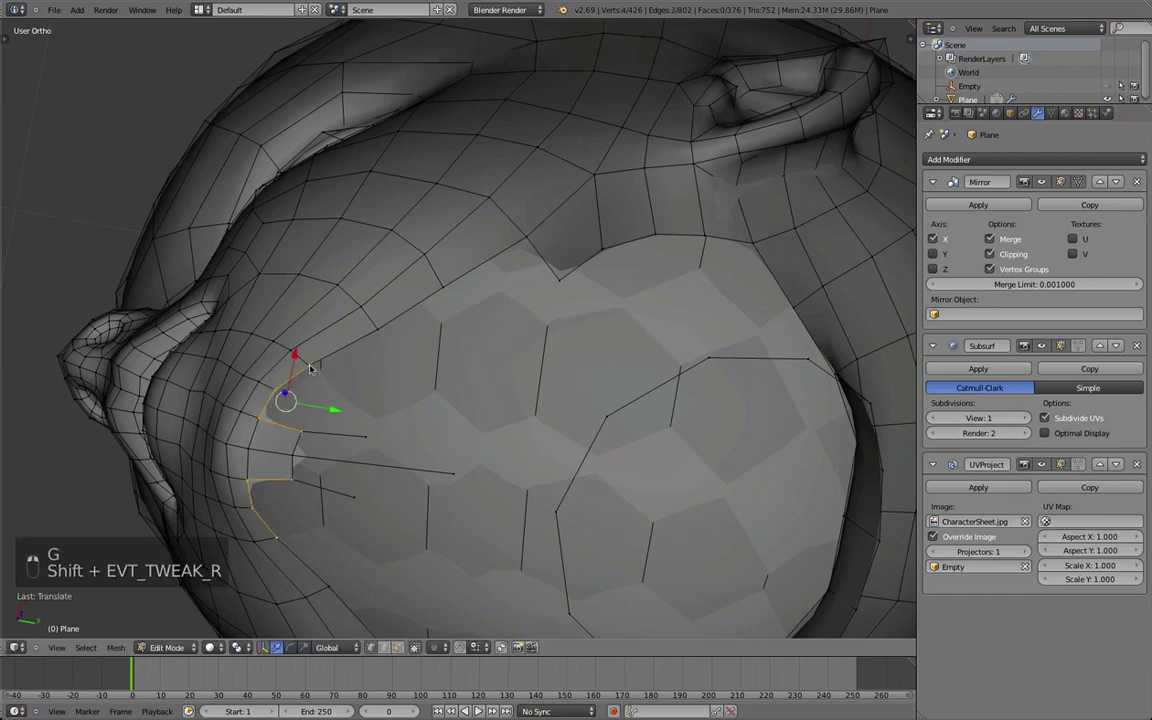
key(f)
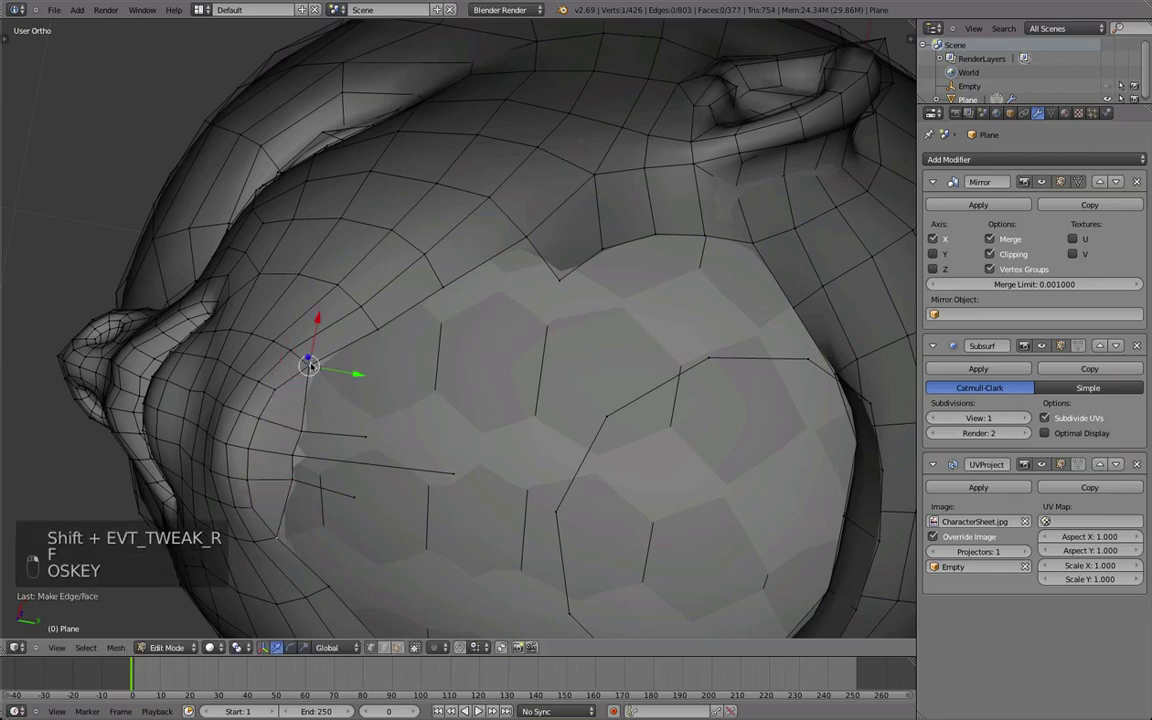
key(z)
key(z)
key(z)
key(z)
key(z)
Step: Extrude two consecutive vertices outward from the chin patch's corner and fill the adjoining face against the jaw rim
key(e)
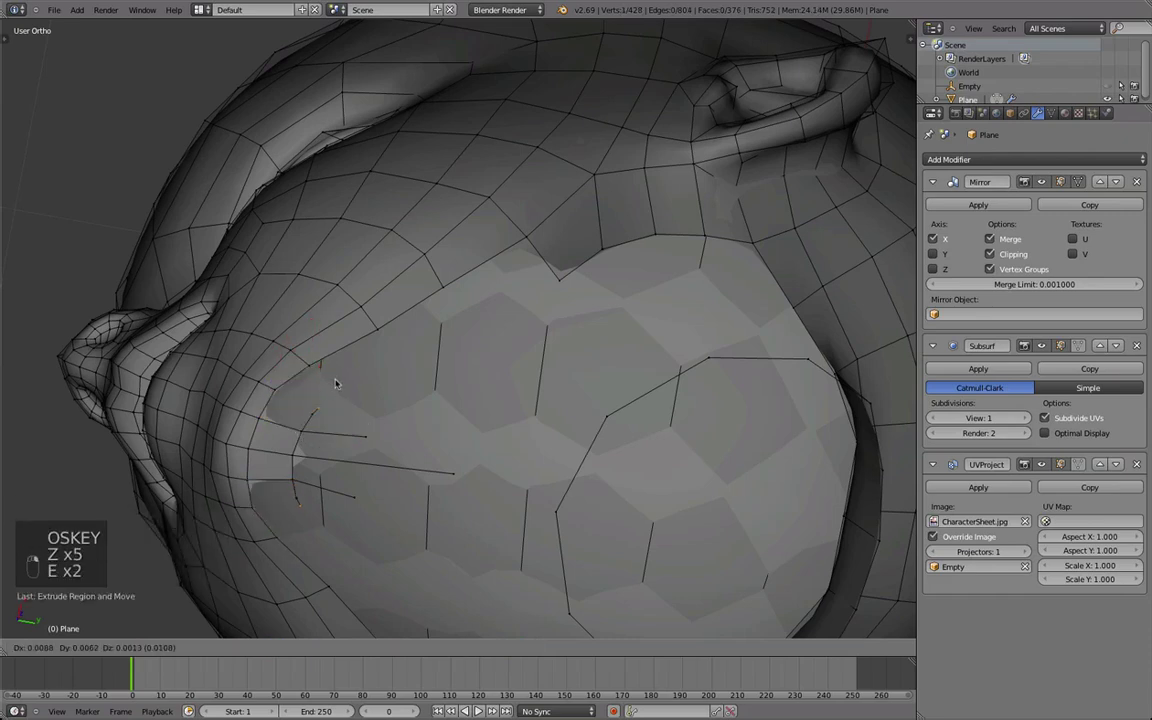
click(345, 374)
shift+right_click(304, 432)
shift+right_click(313, 413)
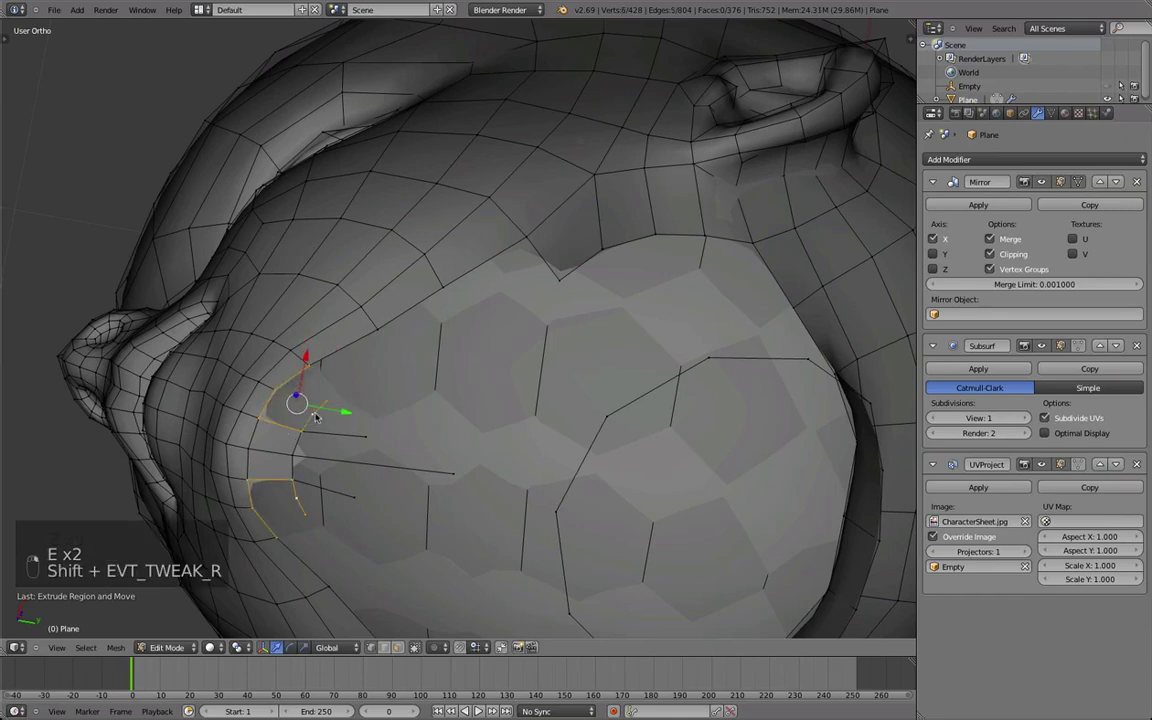
key(f)
right_click(326, 401)
key(super+z)
key(super+z)
key(super+z)
shift+right_click(326, 400)
key(f)
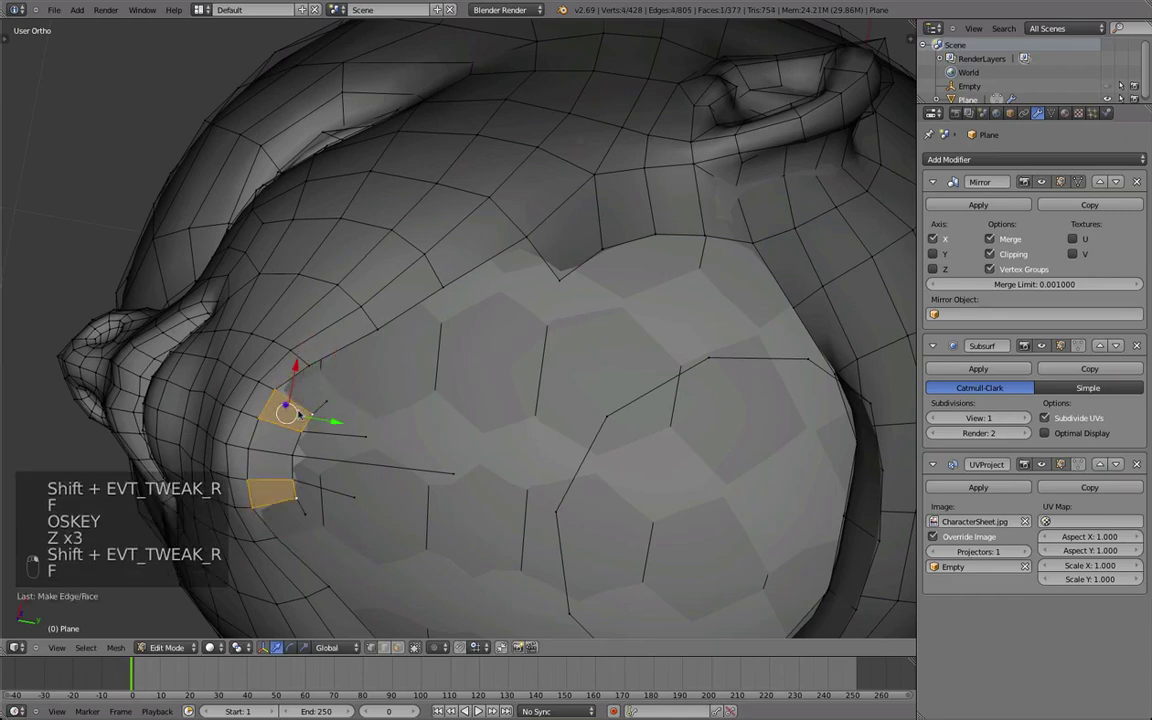
Step: Move the loose end vertex toward the throat and fill two more faces around it behind the chin
key(g)
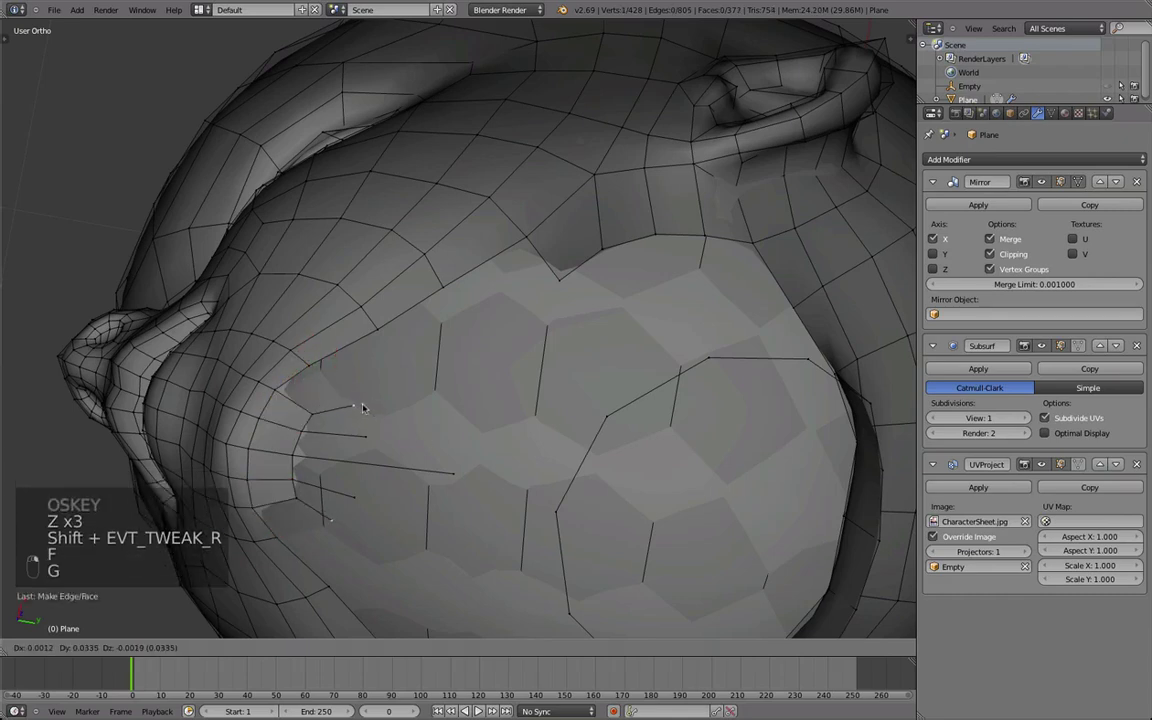
click(359, 405)
right_click(312, 414)
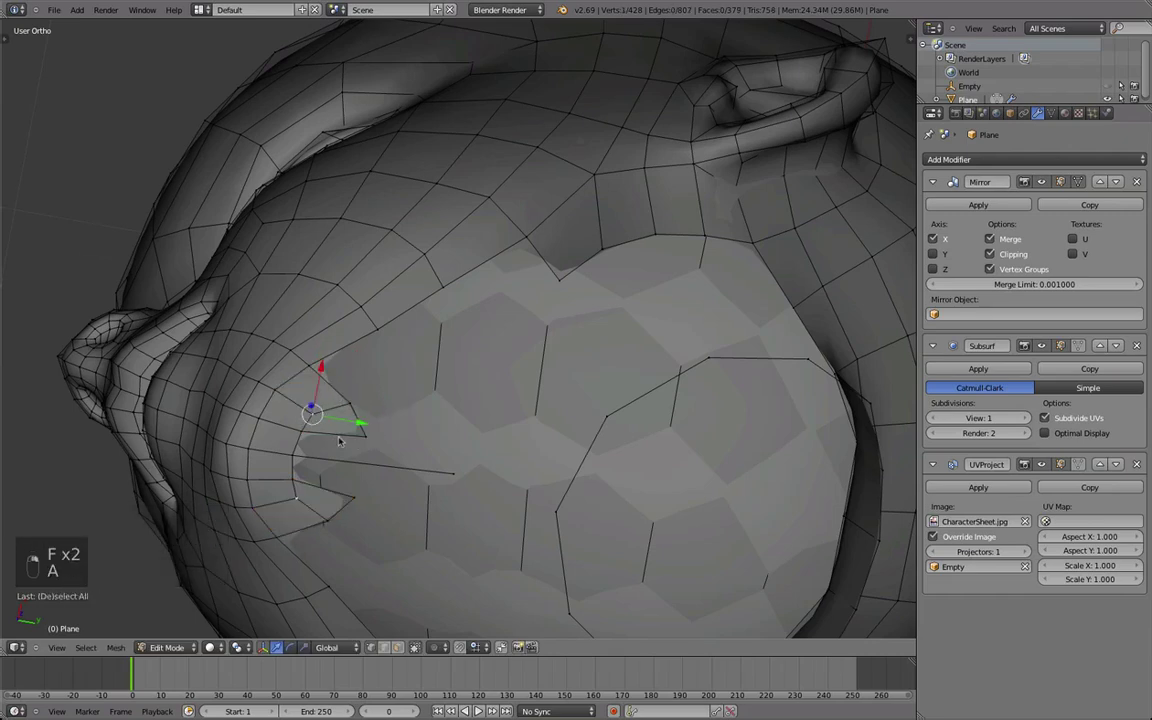
Step: Smooth the chin patch's rear edge vertices and reposition its inner corner vertex
middle_drag(339, 441, 342, 447)
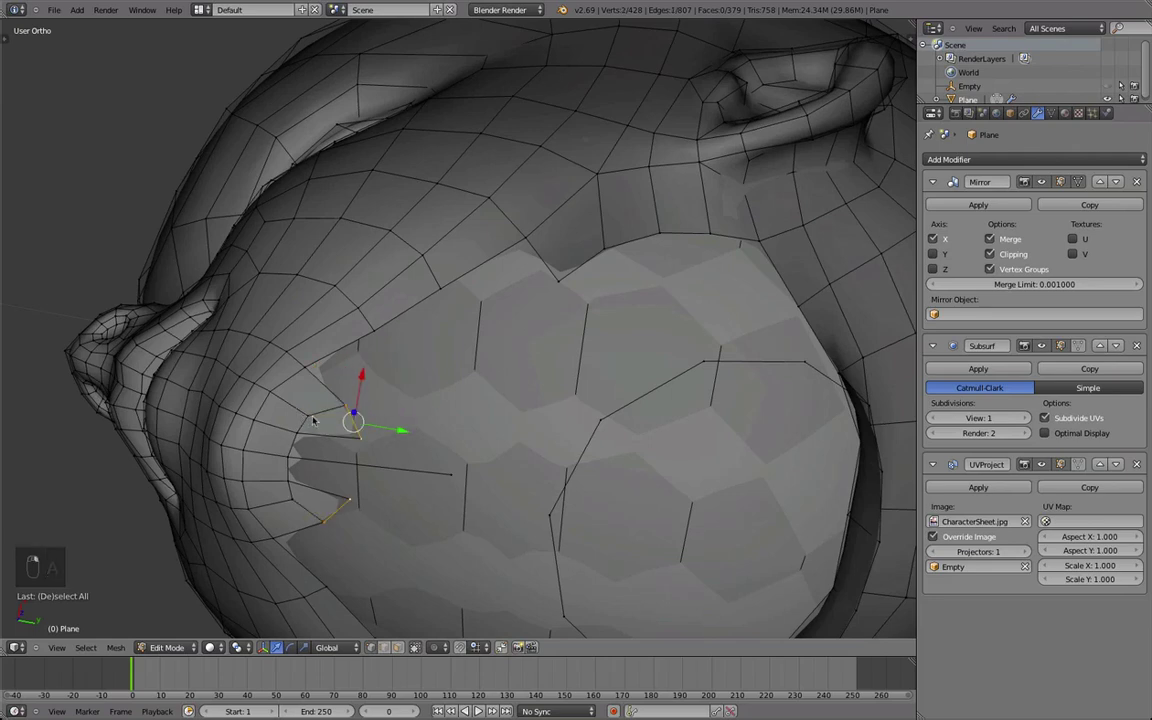
key(g)
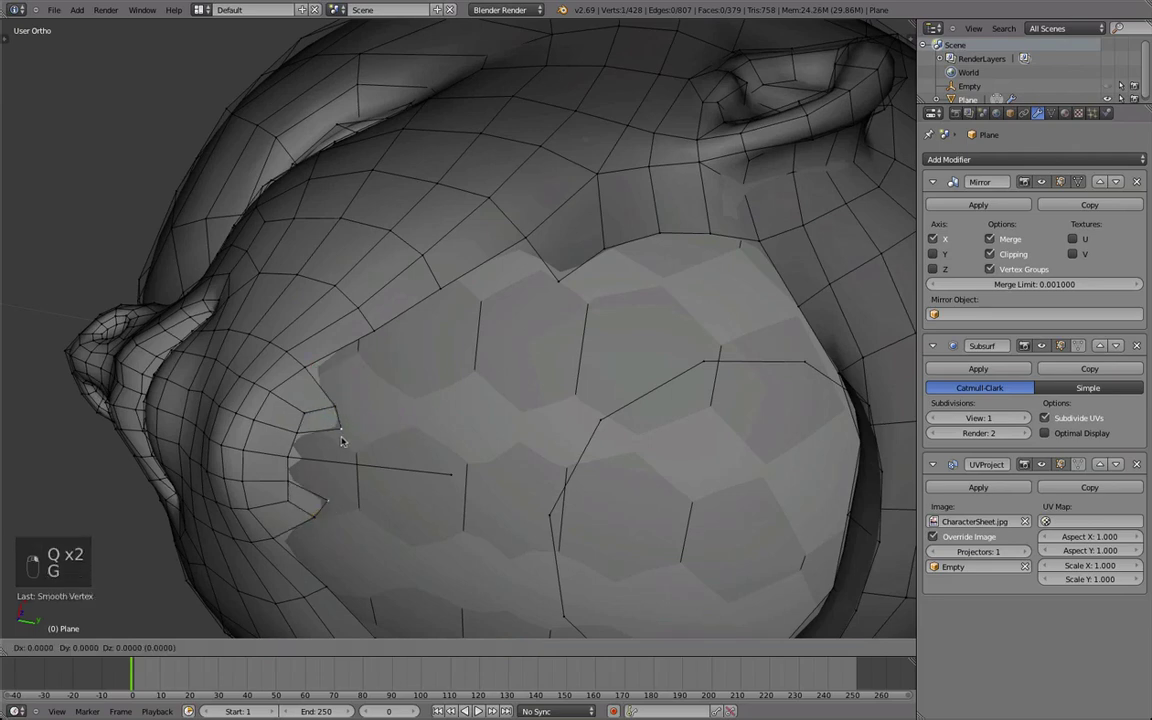
click(329, 408)
Step: Connect the chin patch's outer corner to the jaw notch vertex with an edge divided by two cuts, and adjust the cut spacing
shift+right_click(556, 286)
key(shift+f)
key(Escape)
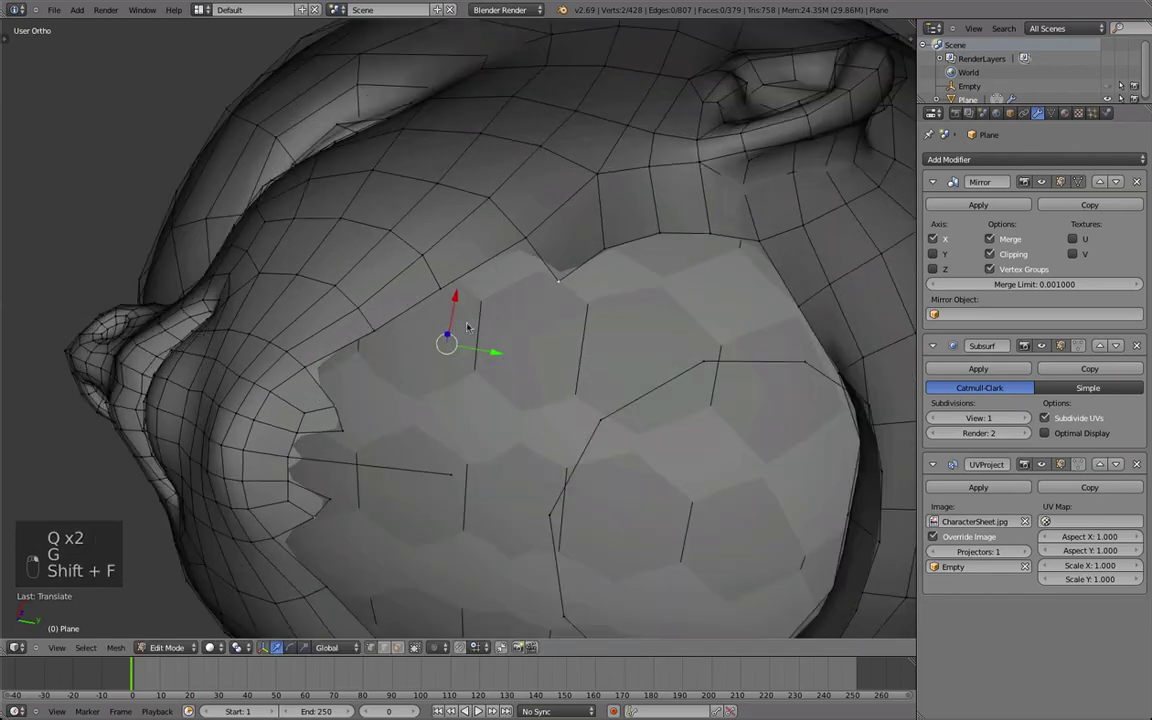
key(f)
key(t)
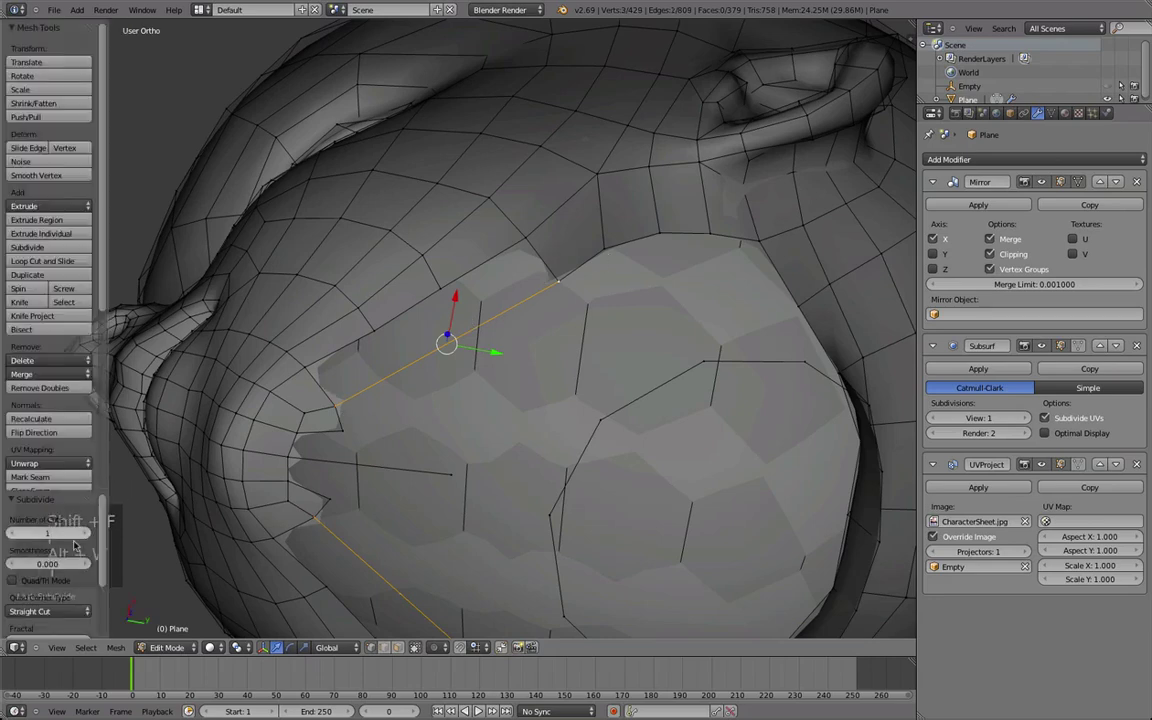
key(t)
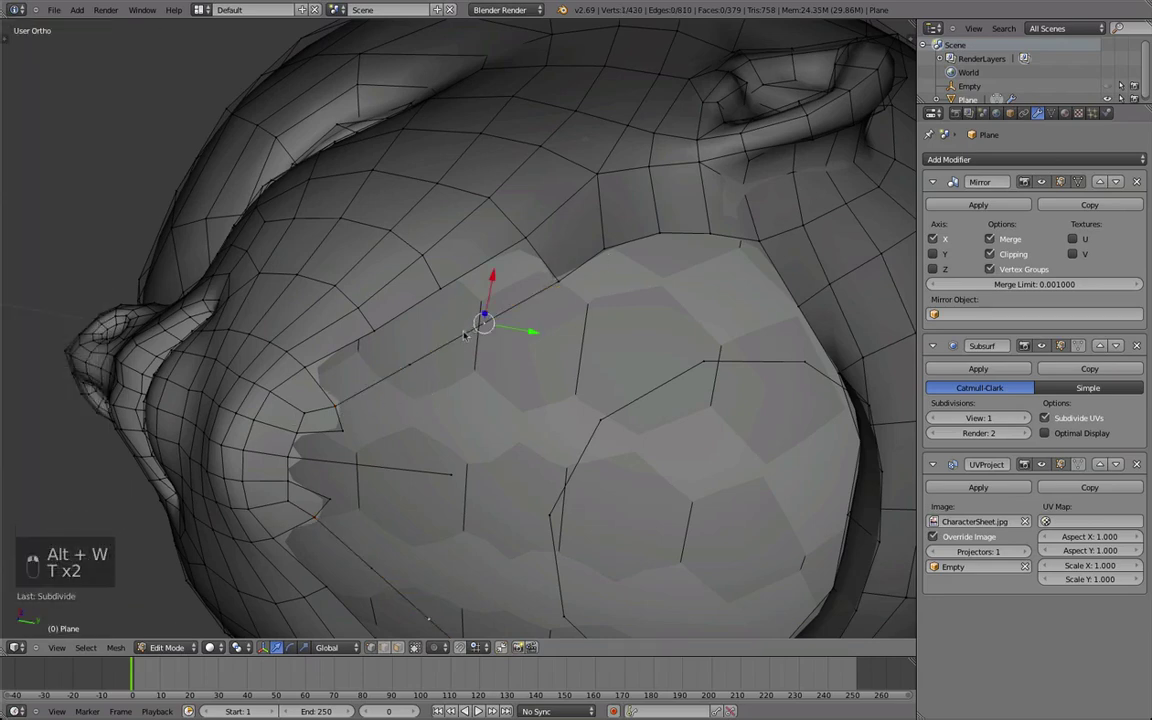
key(g)
click(393, 382)
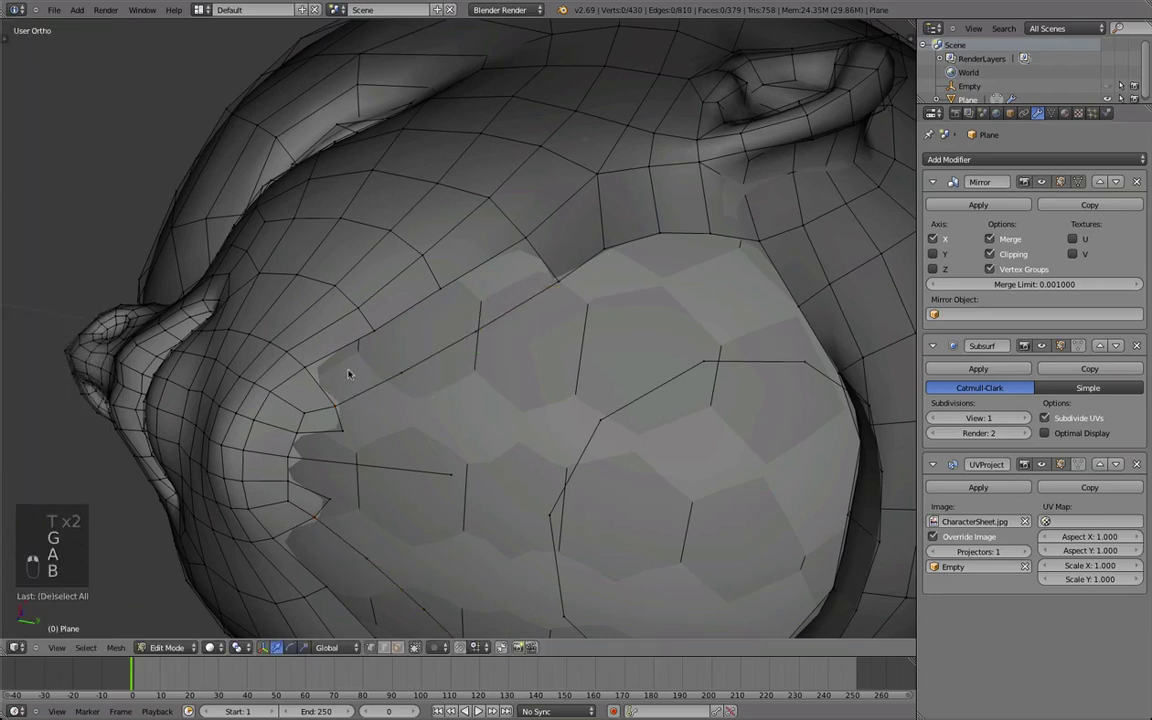
Step: Fill the first face between the subdivided edge and the jaw rim, next to the chin patch
drag(306, 322, 300, 325)
key(z)
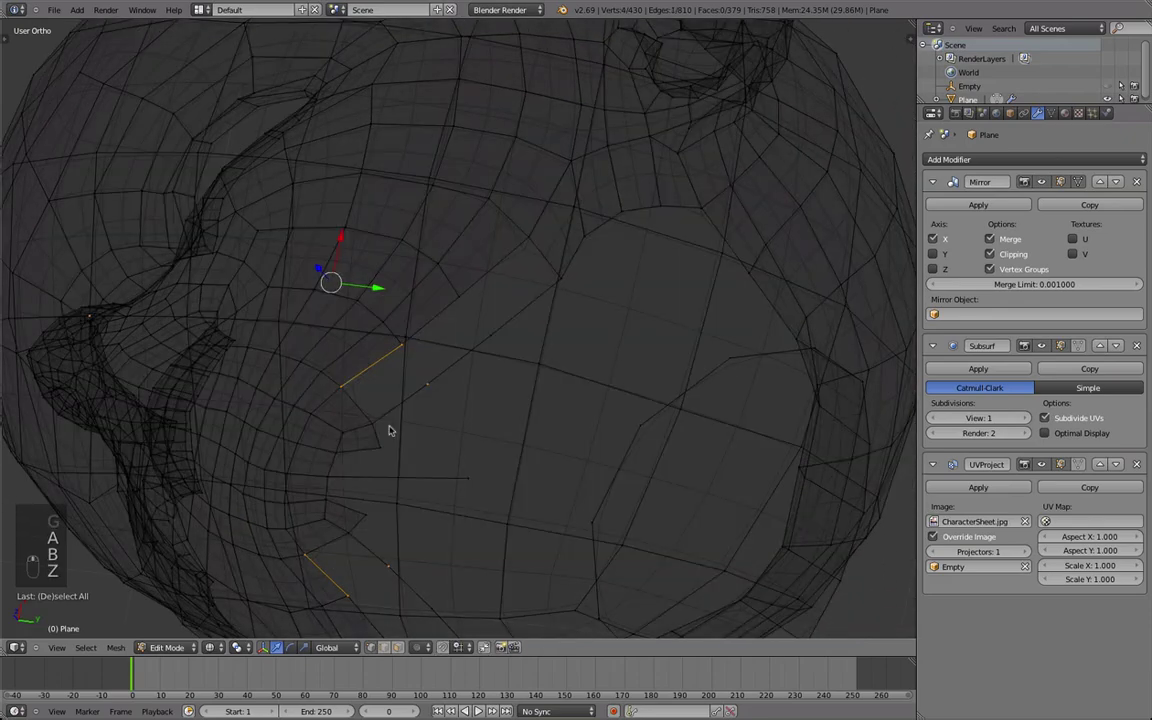
key(b)
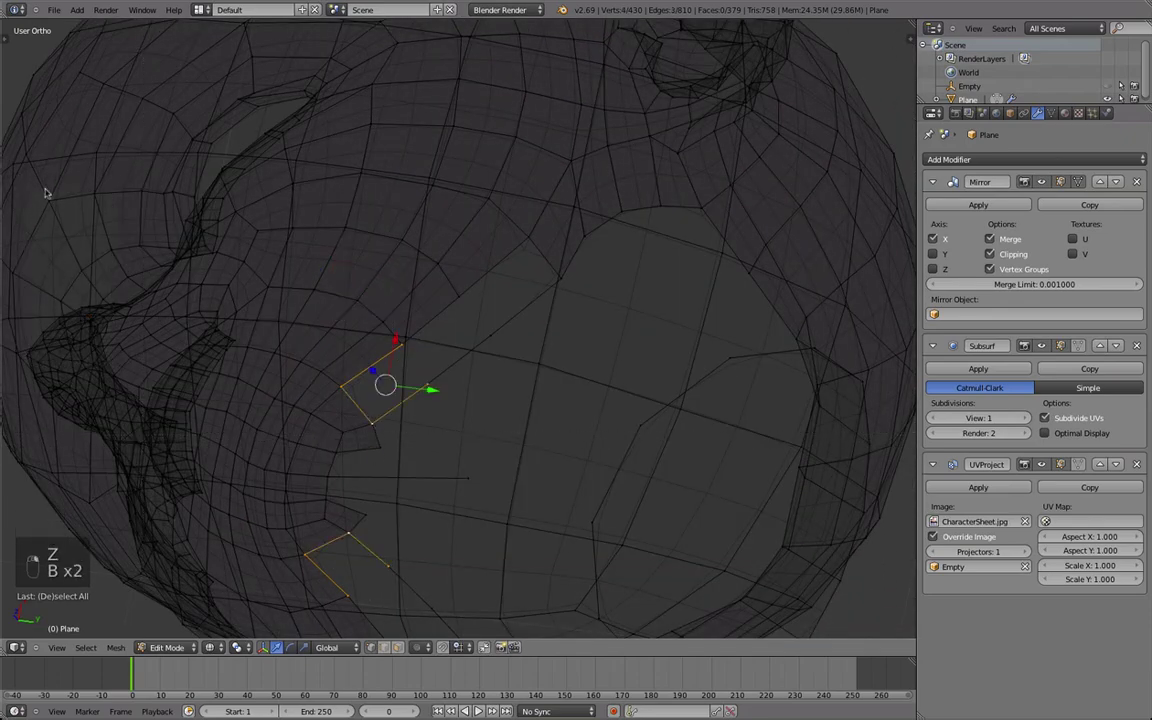
key(f)
middle_drag(180, 368, 442, 357)
key(z)
Step: Fill the remaining two faces between the subdivided edge and the jaw rim up to the notch
scroll(440, 356, up, 2)
right_click(376, 351)
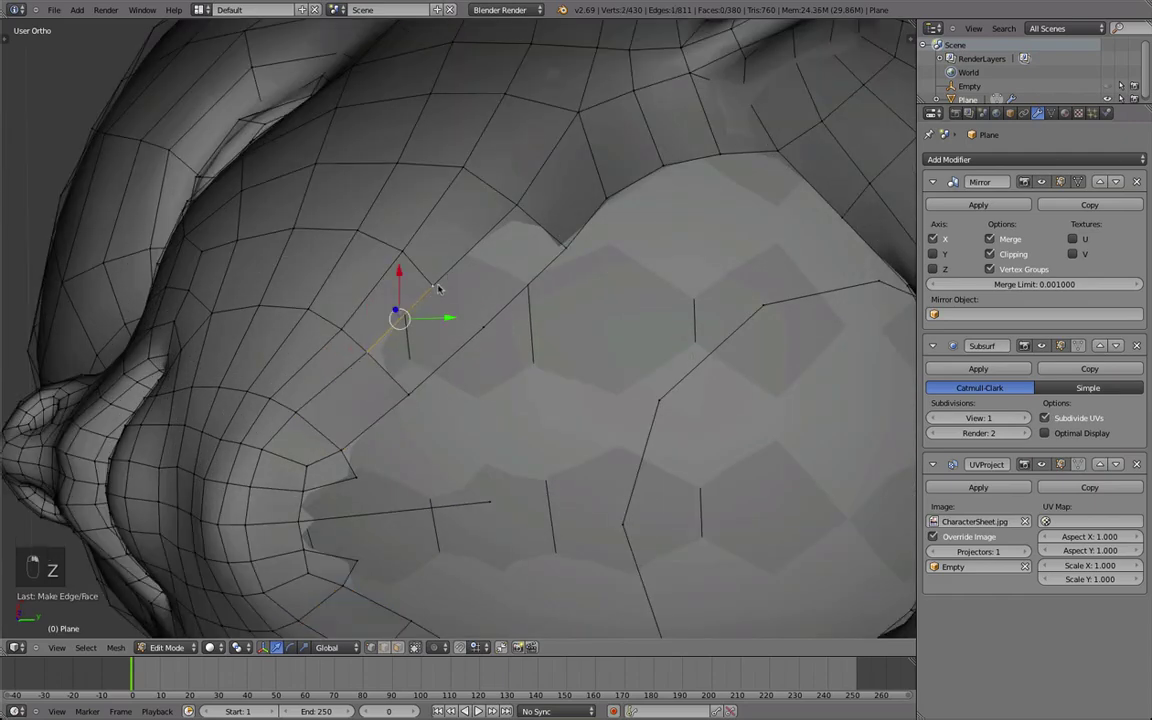
shift+right_click(490, 328)
key(f)
right_click(436, 290)
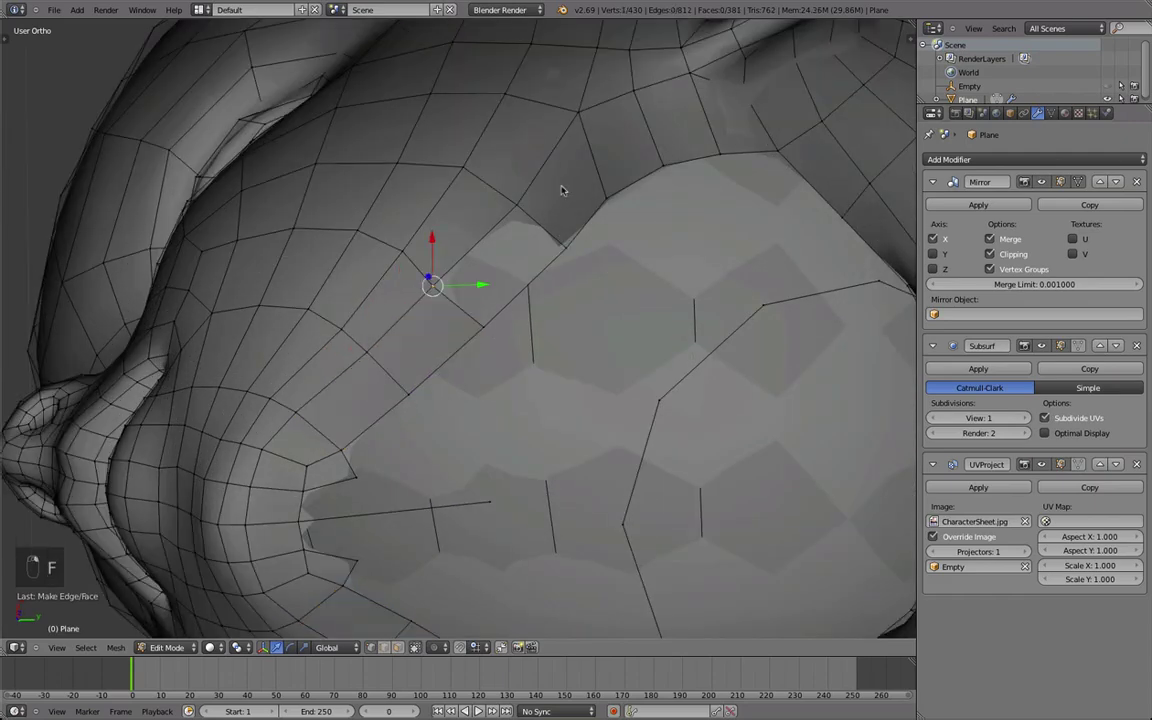
shift+right_click(485, 338)
key(f)
Step: Inspect the smoothed chin and jaw surface in Object Mode
scroll(500, 327, down, 5)
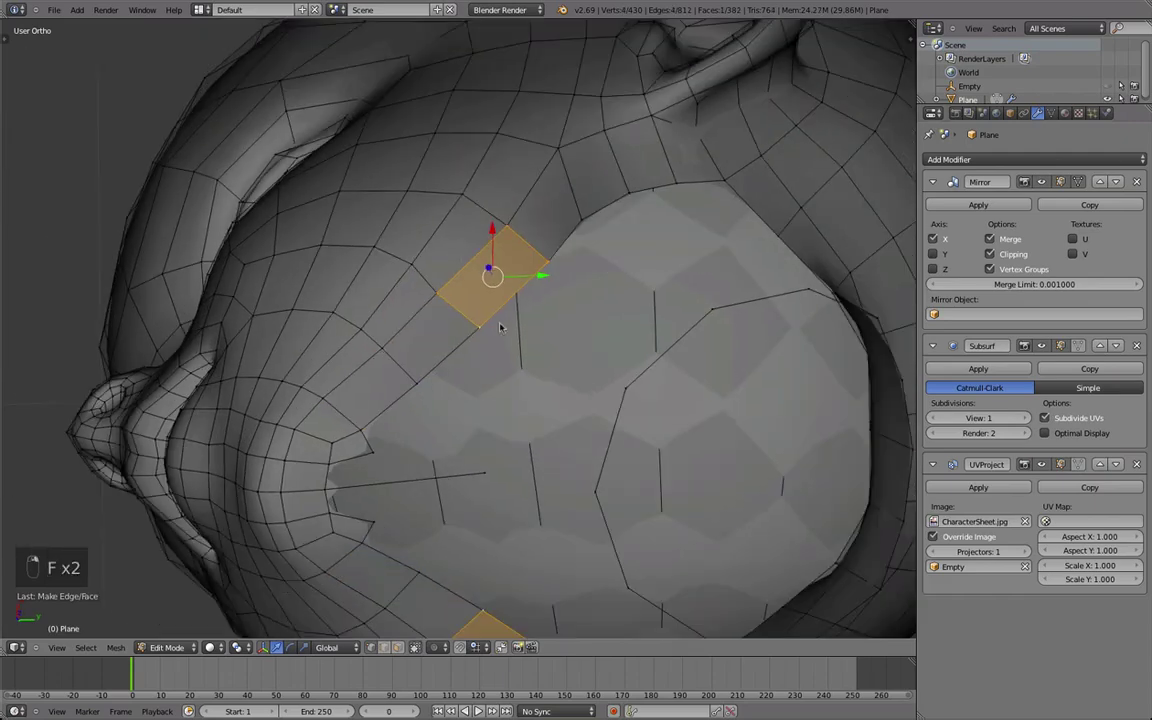
key(Tab)
middle_drag(496, 327, 296, 306)
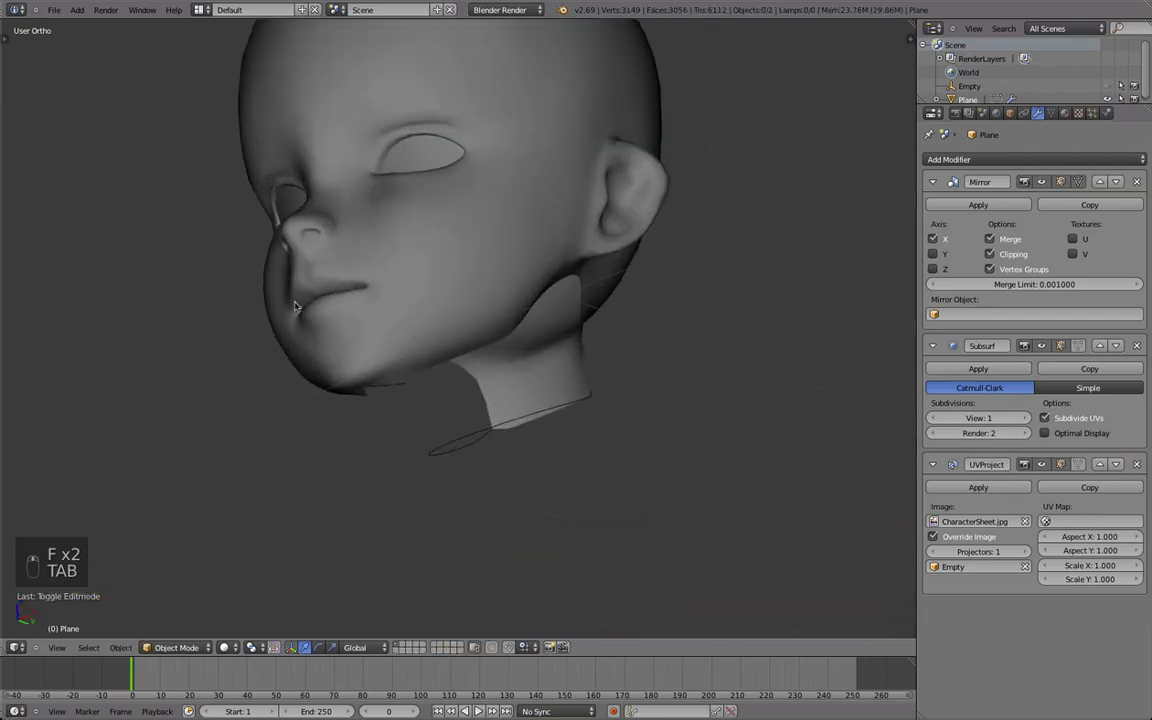
scroll(300, 310, up, 3)
key(Tab)
Step: Reposition the vertices on the chin's underside to refine its curve
middle_drag(405, 450, 370, 368)
right_drag(338, 420, 330, 437)
middle_drag(330, 437, 365, 484)
click(306, 489)
scroll(365, 484, up, 3)
key(g)
middle_drag(407, 402, 390, 357)
click(407, 386)
Step: Shift two vertices along the jaw's underside vertically to follow the side-view reference line
right_click(388, 356)
key(g)
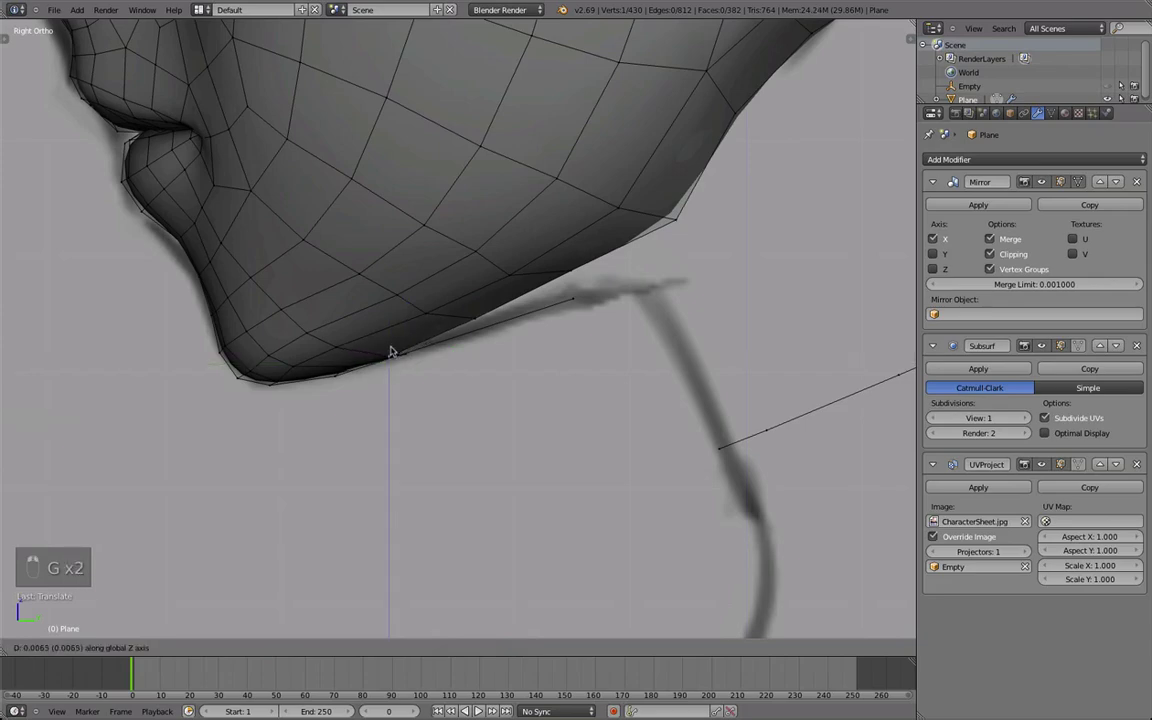
click(391, 351)
right_click(478, 321)
key(g)
mouse_move(477, 322)
middle_down()
mouse_move(453, 275)
mouse_move(490, 150)
mouse_move(610, 240)
mouse_move(553, 306)
mouse_move(480, 330)
middle_up()
click(480, 322)
Step: Nudge a short edge on the chin's underside to even out its loop, and check the smoothed surface in Object Mode
scroll(490, 150, down, 2)
scroll(553, 306, up, 2)
shift+middle_drag(240, 335, 472, 330)
key(g)
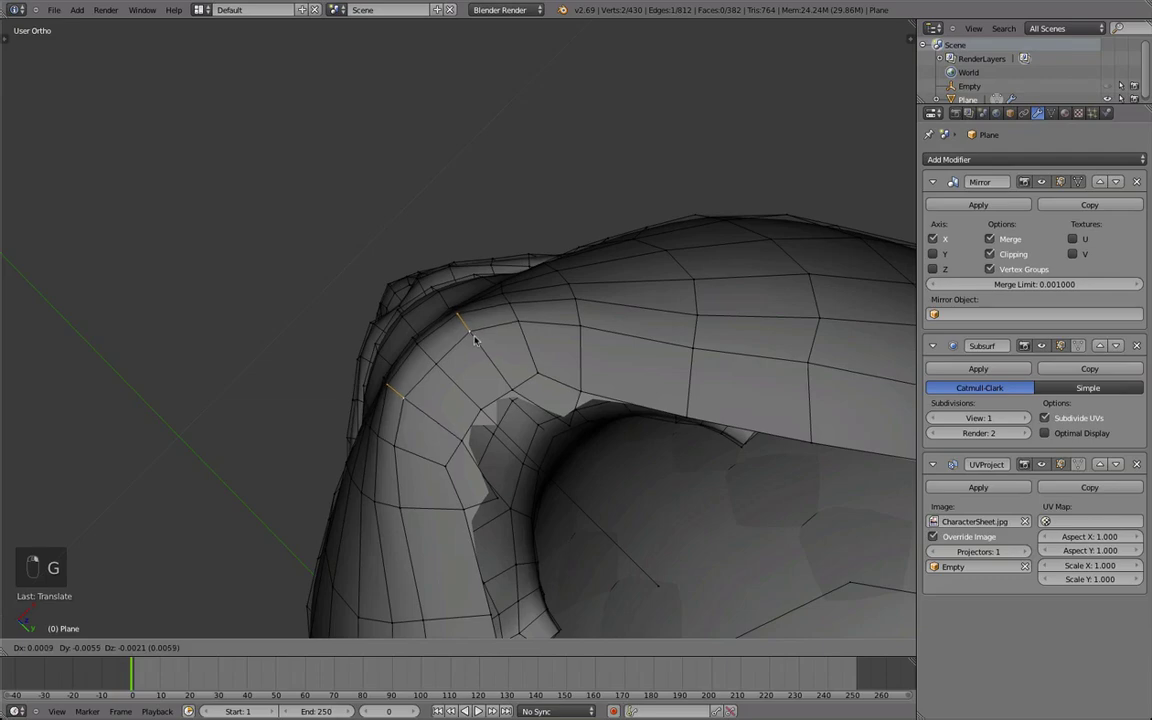
click(475, 340)
key(Tab)
middle_drag(550, 416, 649, 471)
key(Tab)
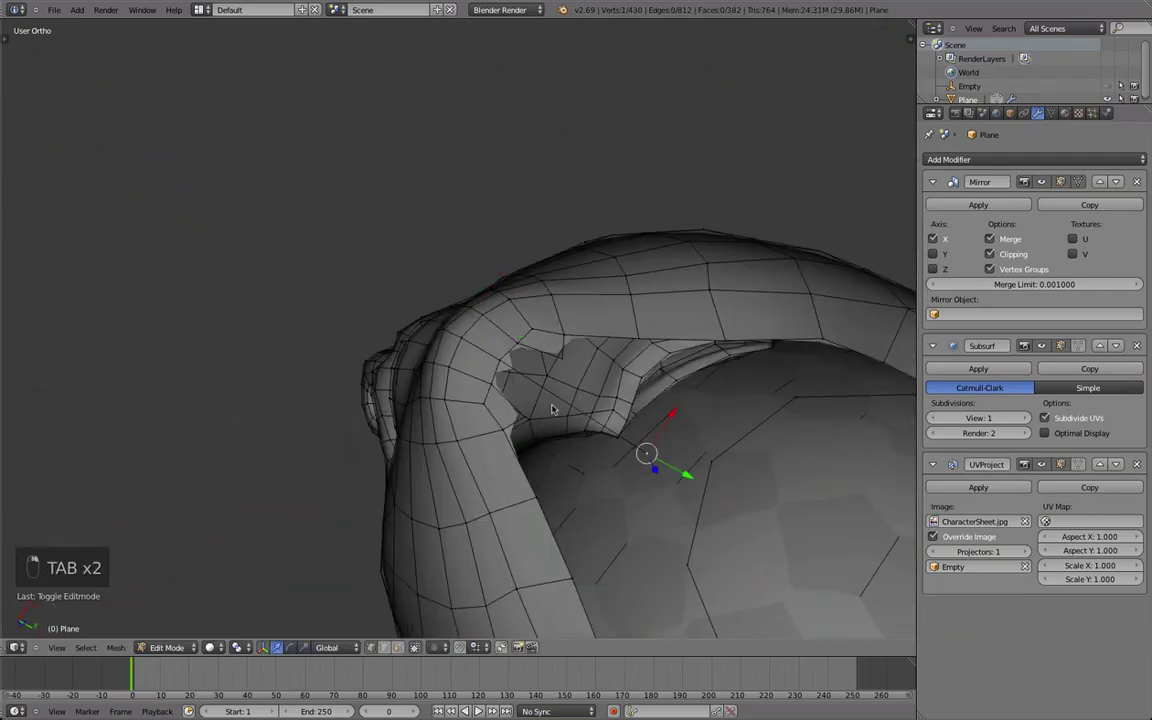
Step: Subdivide the centre strand behind the chin and reposition its new middle vertex closer to the chin patch
key(alt+w)
middle_drag(500, 366, 631, 488)
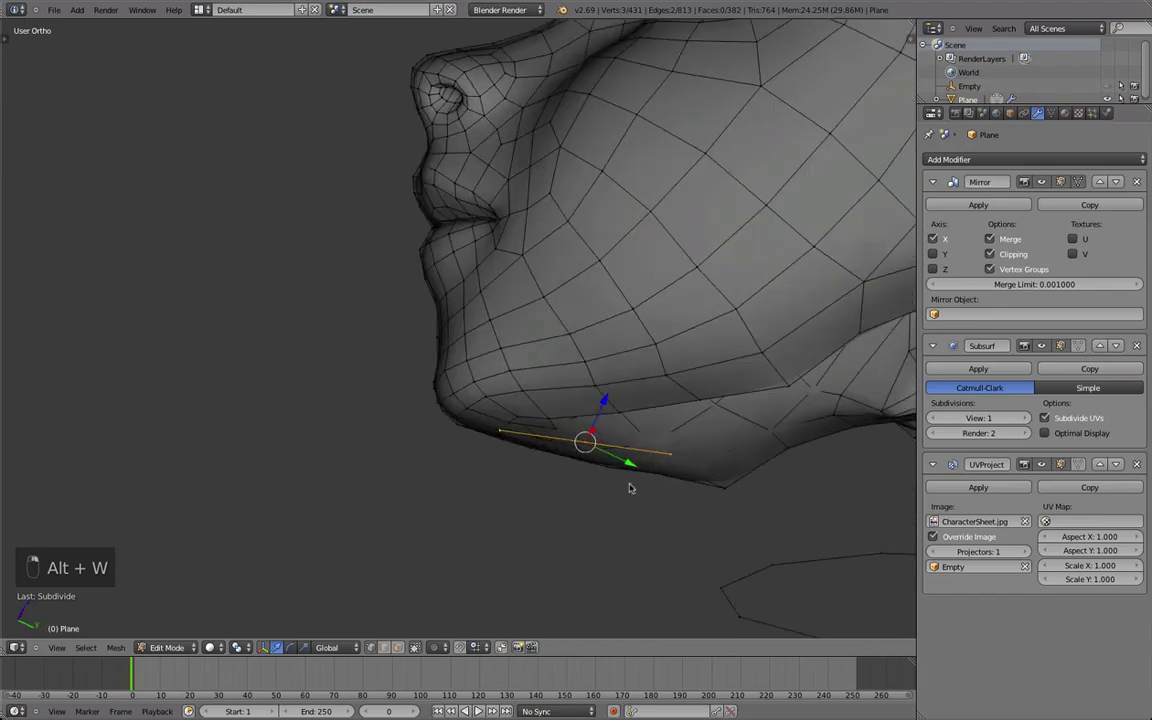
mouse_move(580, 442)
middle_down()
mouse_move(373, 417)
mouse_move(665, 323)
mouse_move(419, 398)
mouse_move(567, 403)
mouse_move(473, 378)
mouse_move(429, 489)
mouse_move(465, 473)
mouse_move(417, 314)
middle_up()
key(z)
key(g)
click(568, 432)
key(z)
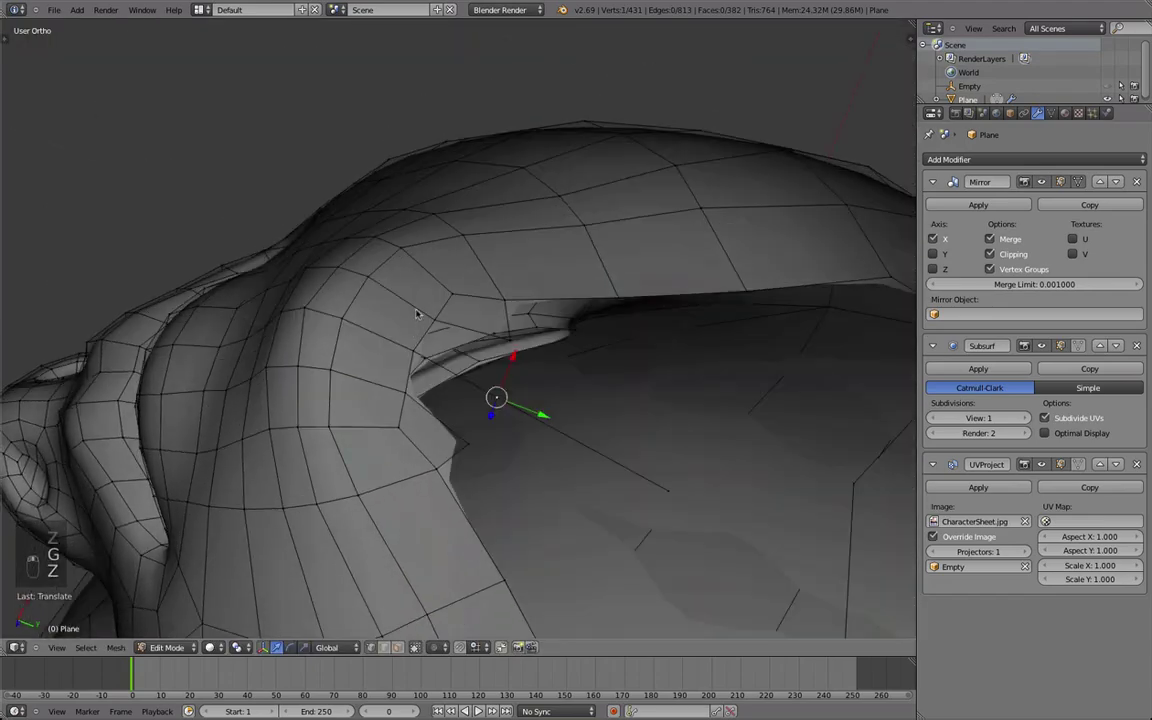
key(g)
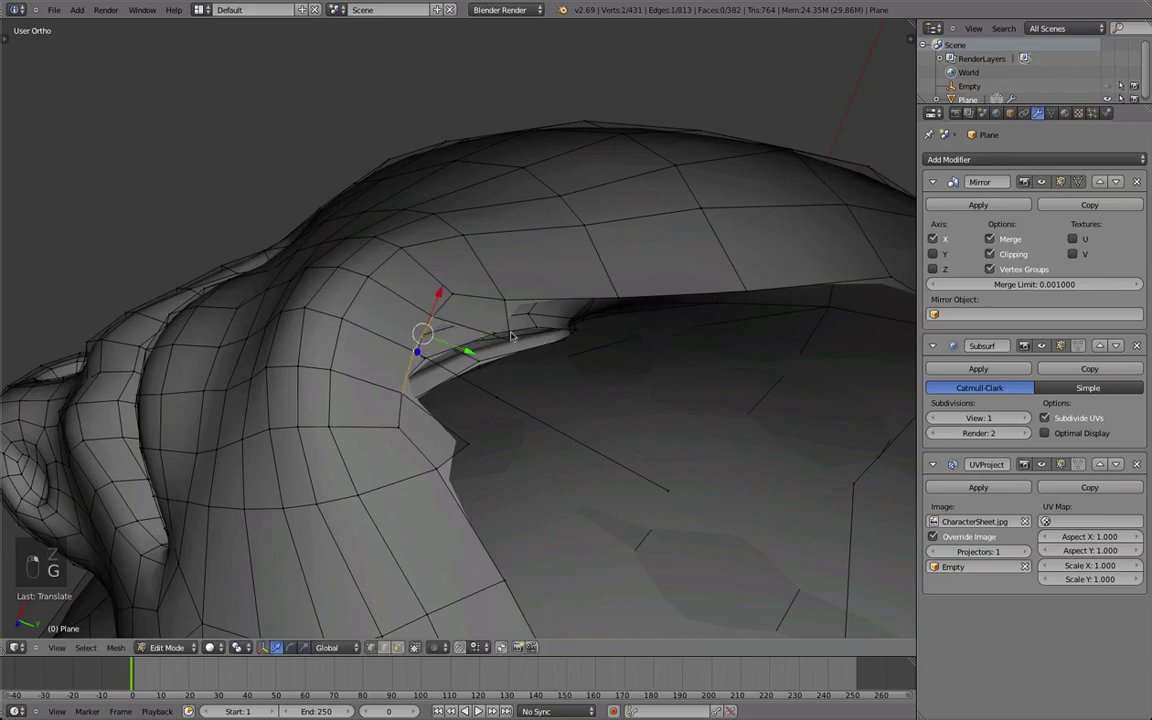
Step: Fill a face between the selected edges behind the chin patch and check the smoothed surface in Object Mode
key(f)
middle_drag(435, 369, 506, 250)
scroll(525, 429, down, 2)
key(Tab)
key(Tab)
scroll(501, 355, up, 2)
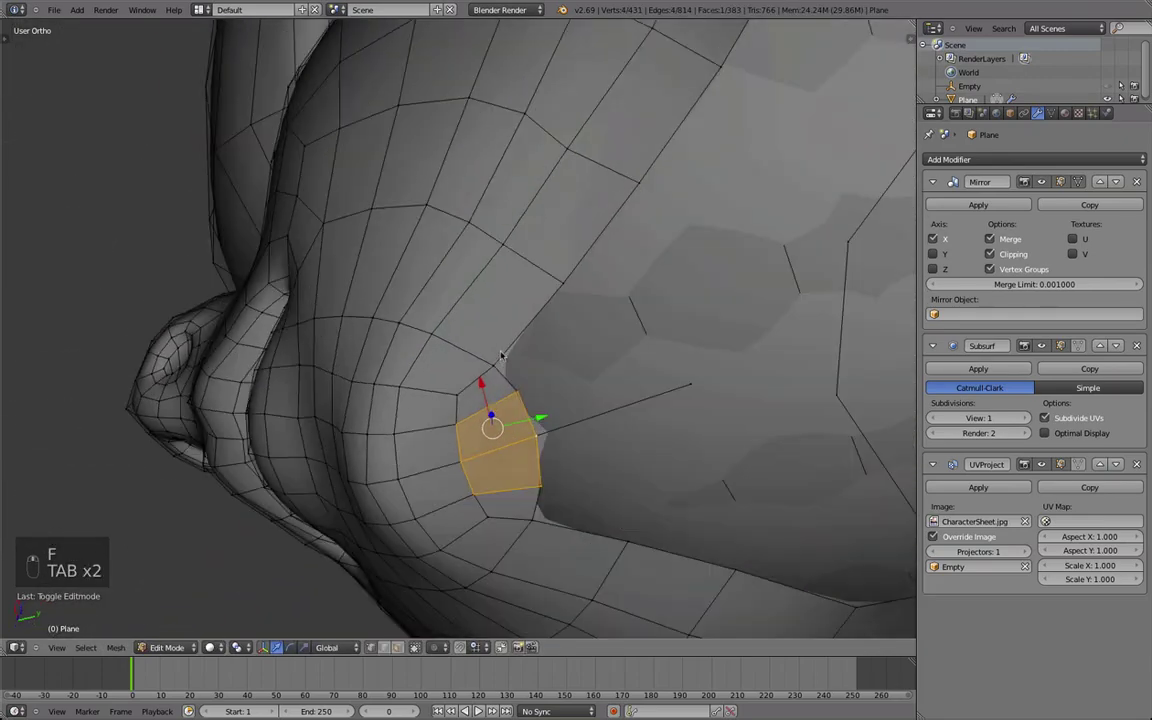
Step: Nudge the vertex at the chin patch's outer rear corner and the short edge beside it to even out the loops
right_click(499, 360)
key(g)
click(488, 360)
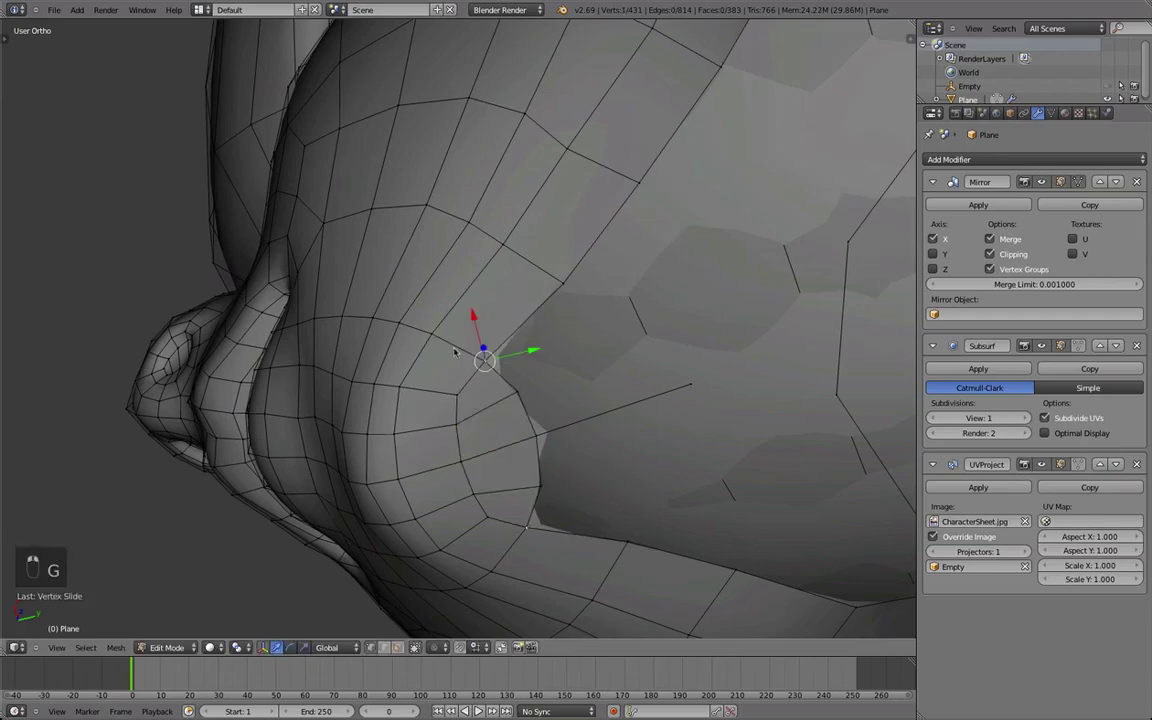
shift+right_click(399, 329)
key(g)
click(405, 332)
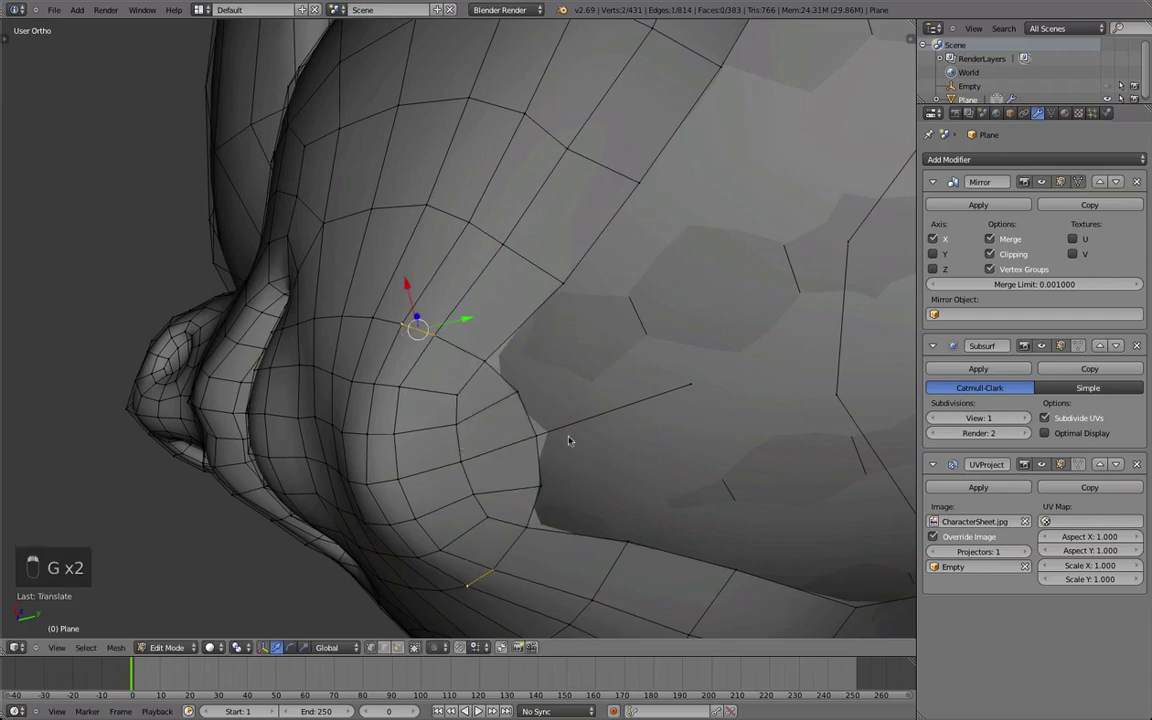
Step: Move the end vertex of the centre strand closer to the chin along the reference line in the side view
middle_drag(571, 440, 490, 368)
shift+middle_drag(508, 270, 517, 572)
right_click(521, 379)
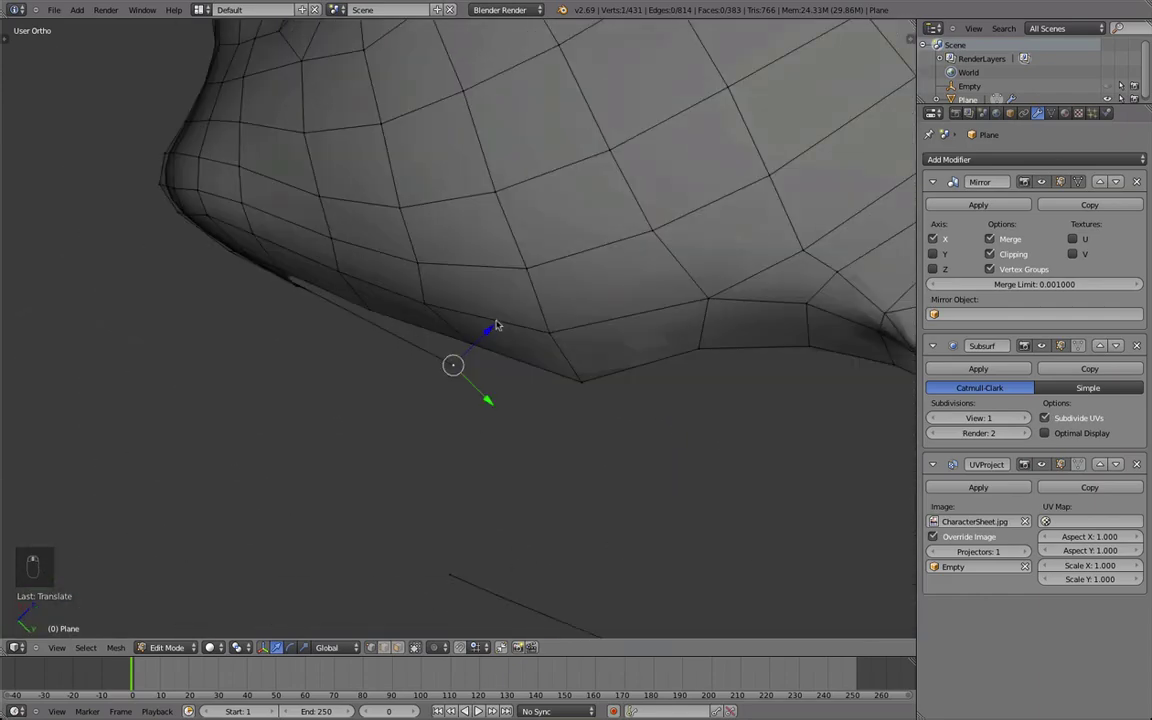
key(z)
middle_drag(603, 421, 275, 406)
key(KP_3)
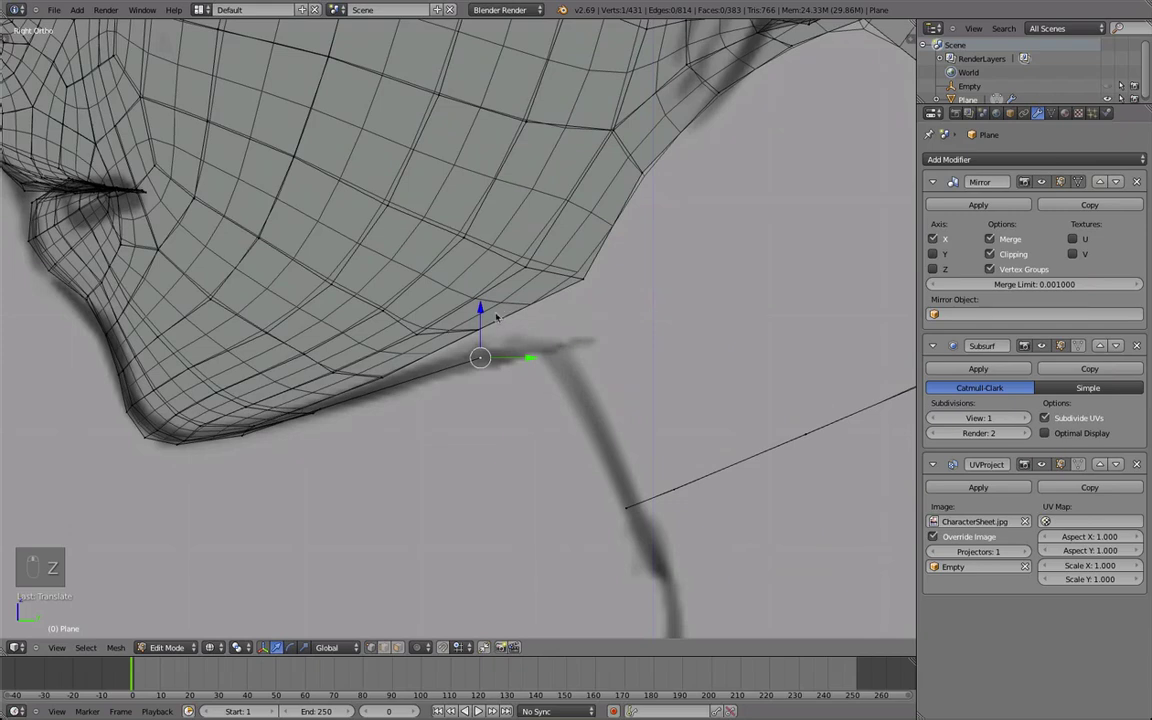
key(g)
key(g)
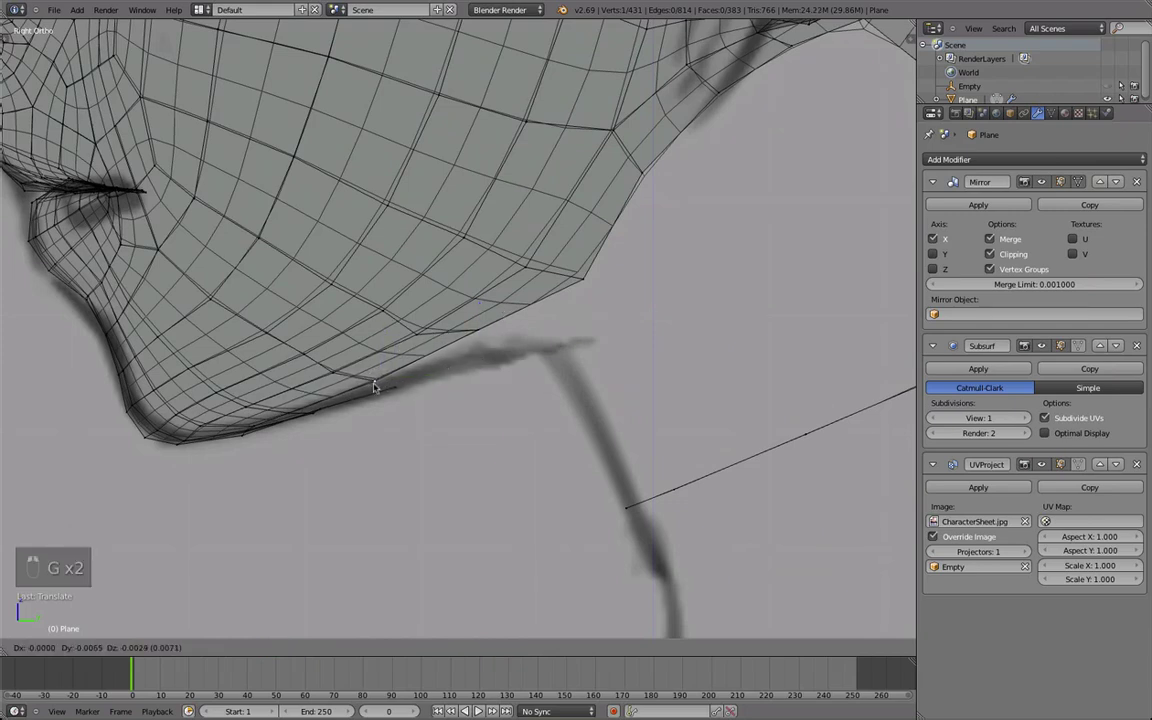
click(374, 386)
Step: Nudge the vertices along the jaw's underside in the side view to smooth its lower contour
right_click(337, 376)
key(g)
click(337, 374)
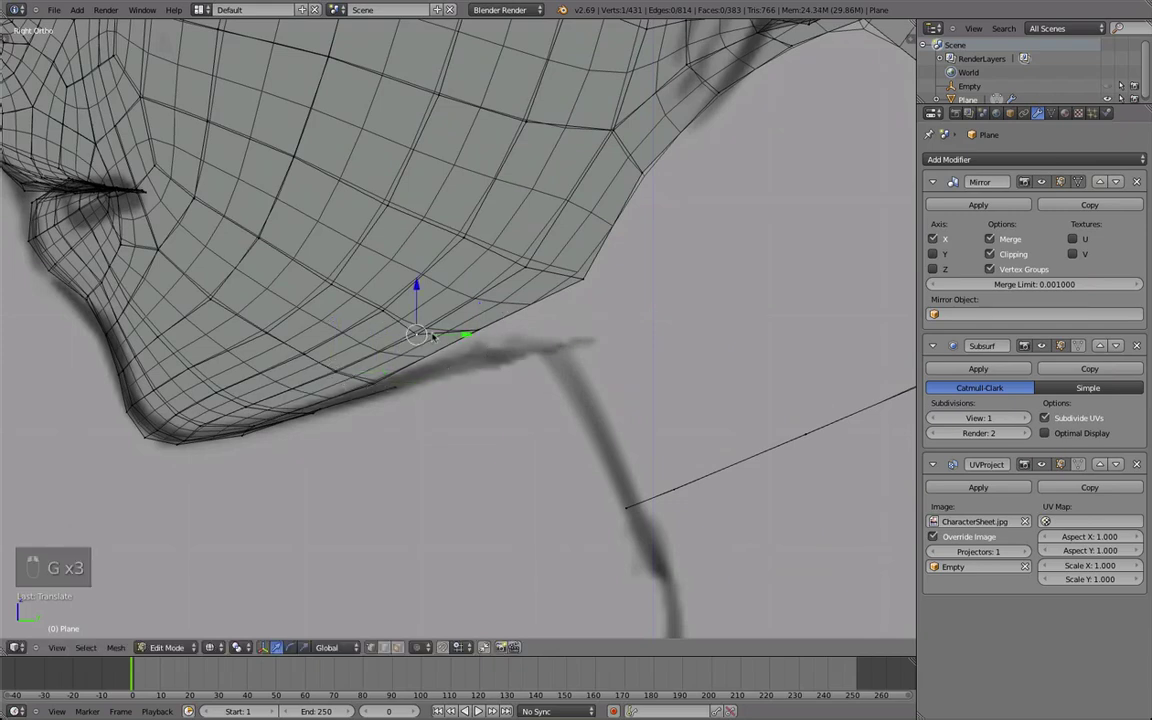
key(g)
click(440, 332)
right_click(493, 338)
key(g)
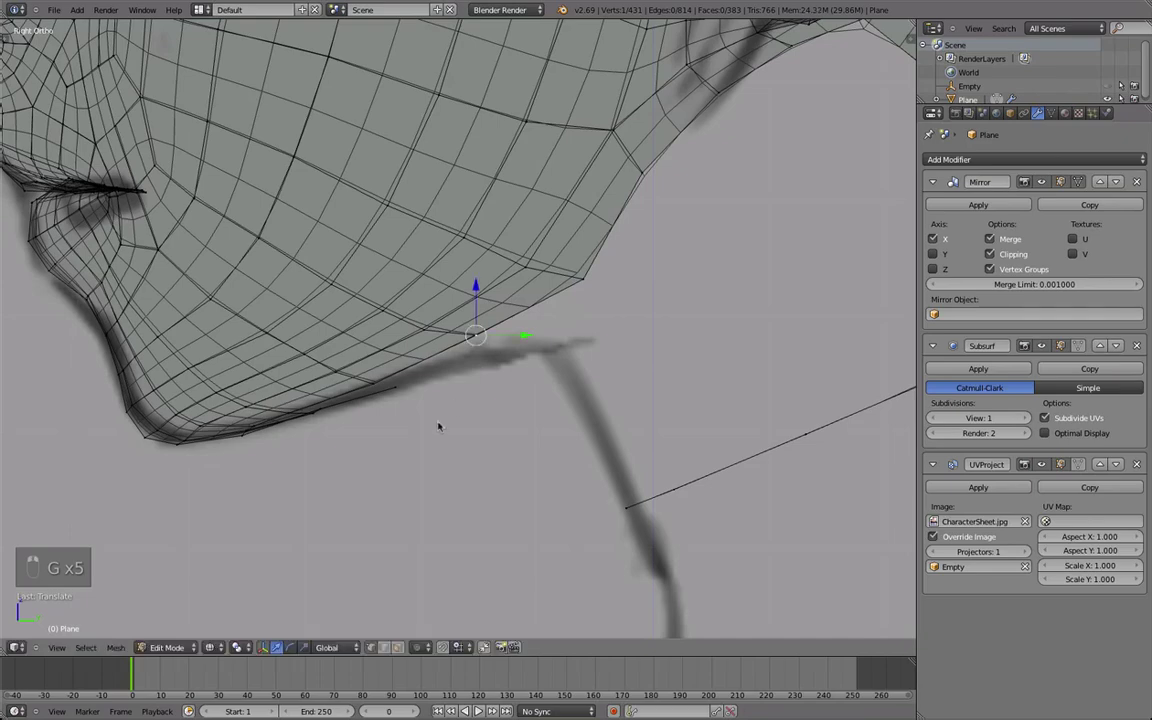
Step: Extrude a vertex from the chin patch's rear edge and fill a face joining it to the jaw border
key(z)
scroll(438, 426, down, 2)
mouse_move(460, 430)
middle_down()
mouse_move(499, 355)
mouse_move(532, 419)
middle_up()
key(z)
key(z)
scroll(525, 450, up, 3)
mouse_move(520, 590)
middle_down()
mouse_move(338, 403)
mouse_move(337, 466)
mouse_move(396, 445)
middle_up()
right_click(326, 454)
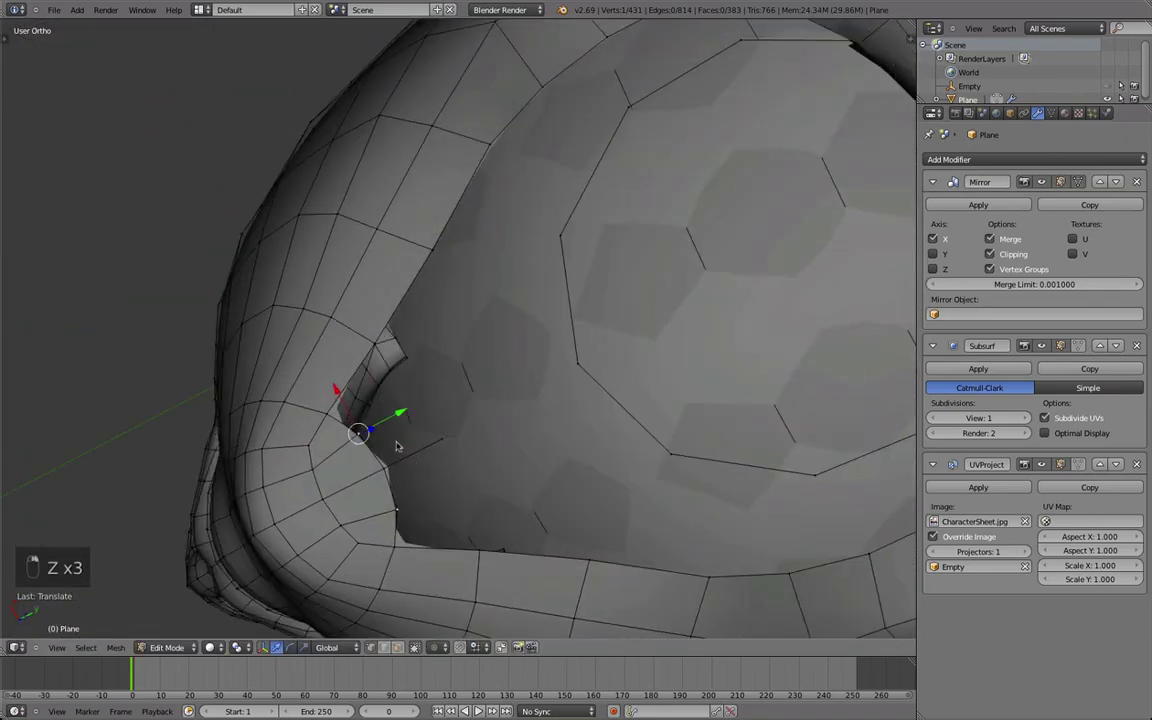
key(e)
click(495, 347)
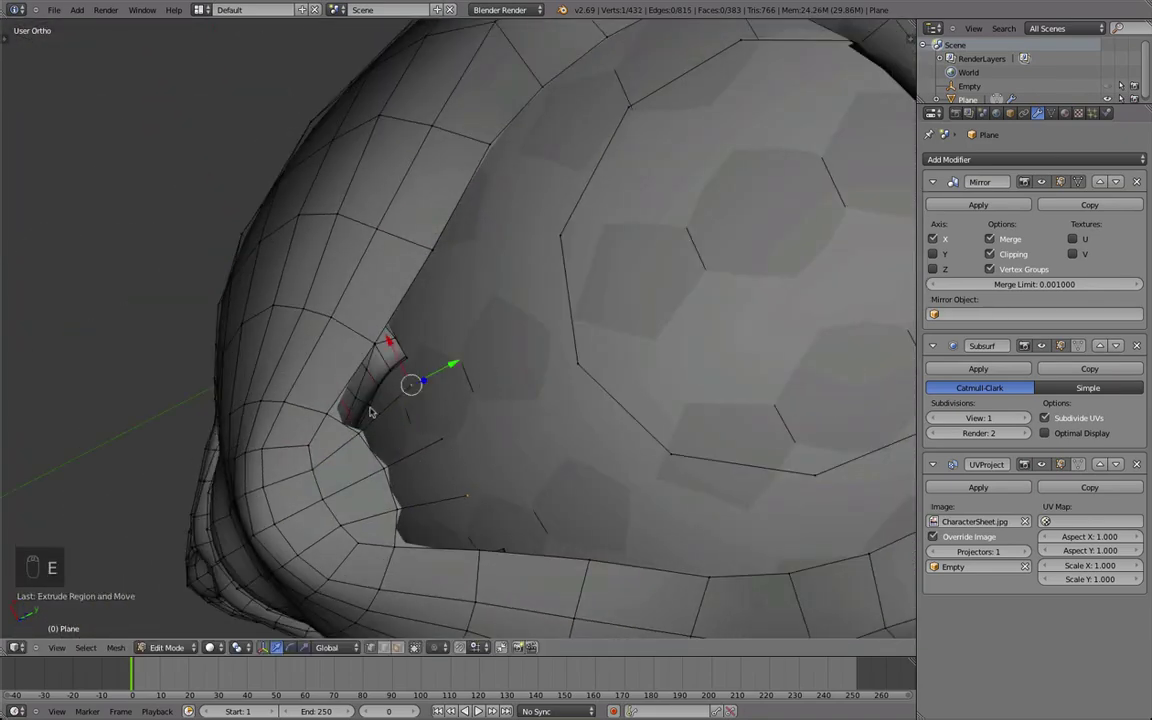
key(f)
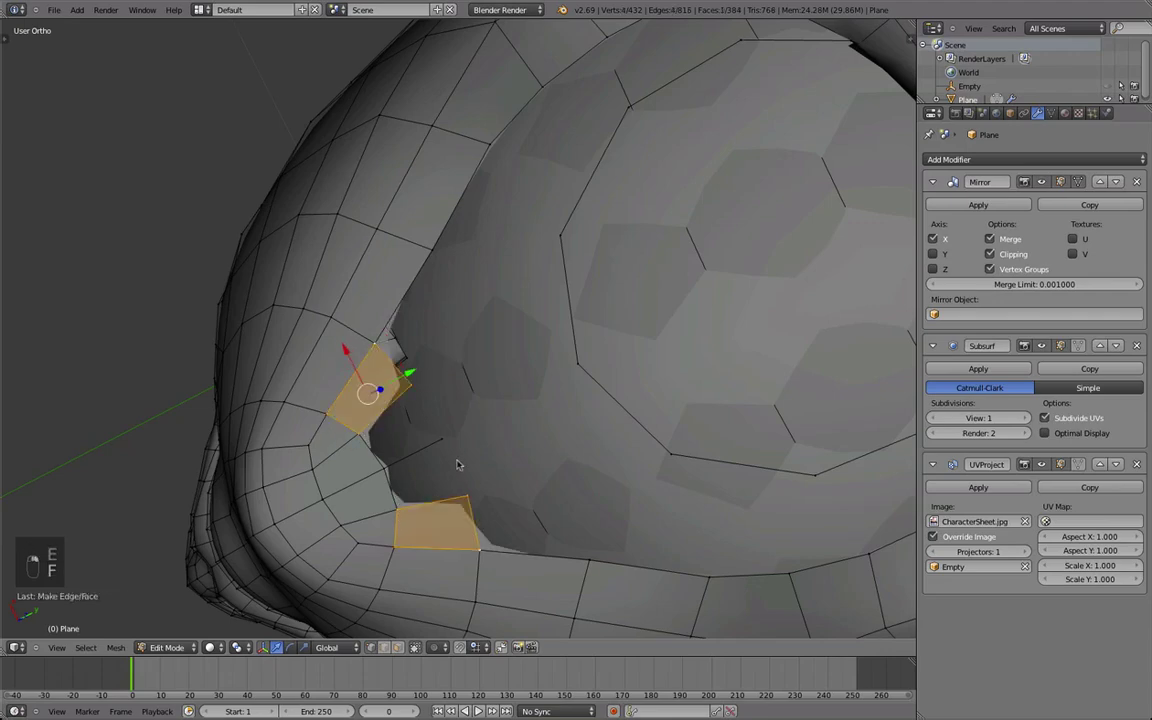
Step: Fill the face between the new side face and the centre strand, and check the smoothed surface in Object Mode
middle_drag(458, 463, 400, 470)
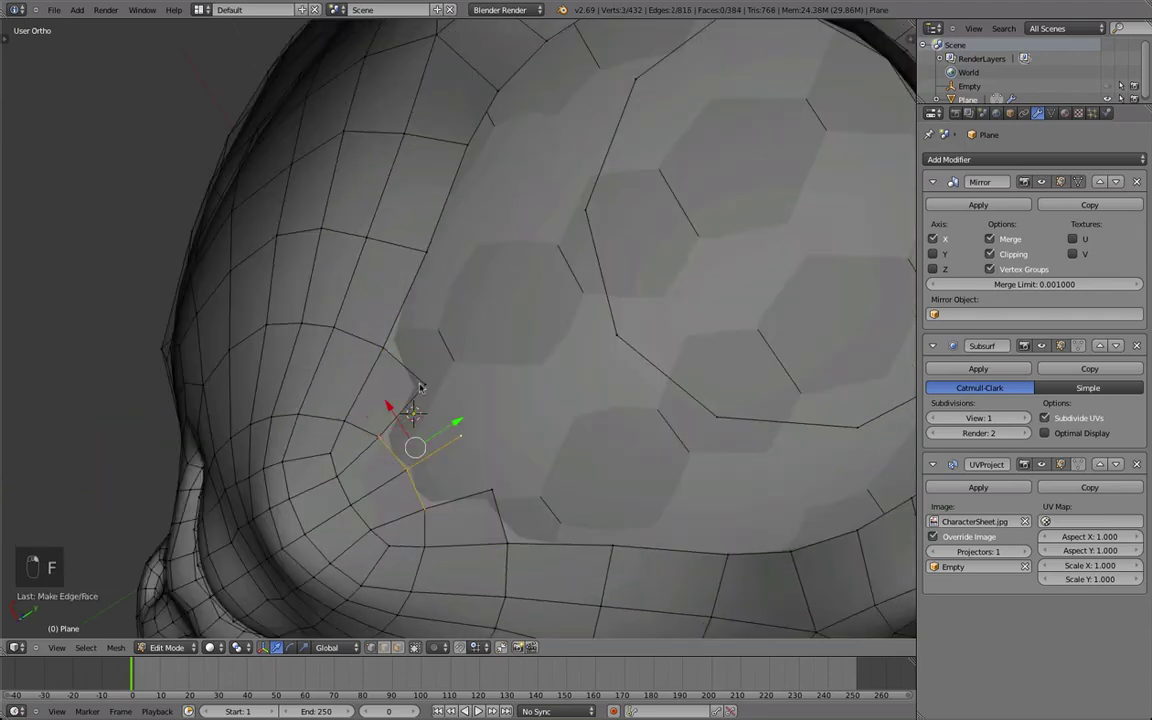
key(f)
middle_drag(573, 461, 396, 342)
scroll(594, 393, down, 3)
key(Tab)
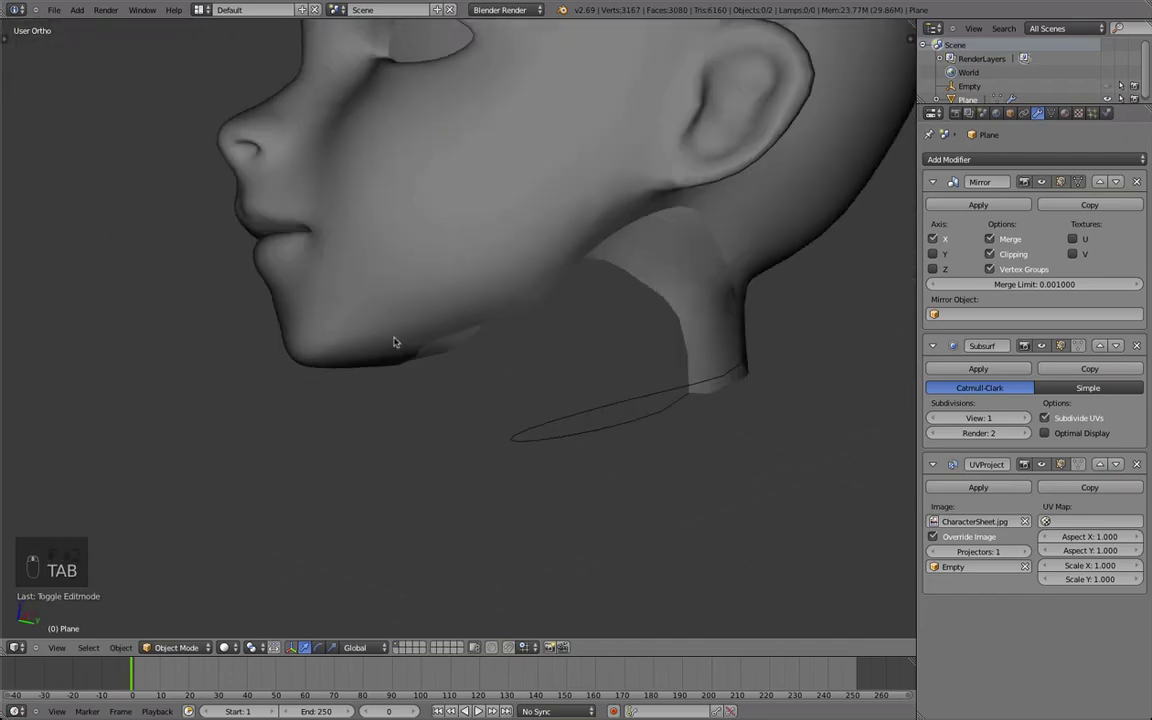
Step: Shift a vertex of the new faces beneath the jaw along Z in the side view and inspect the shape
key(KP_3)
scroll(480, 367, up, 2)
key(Tab)
right_drag(368, 399, 319, 306)
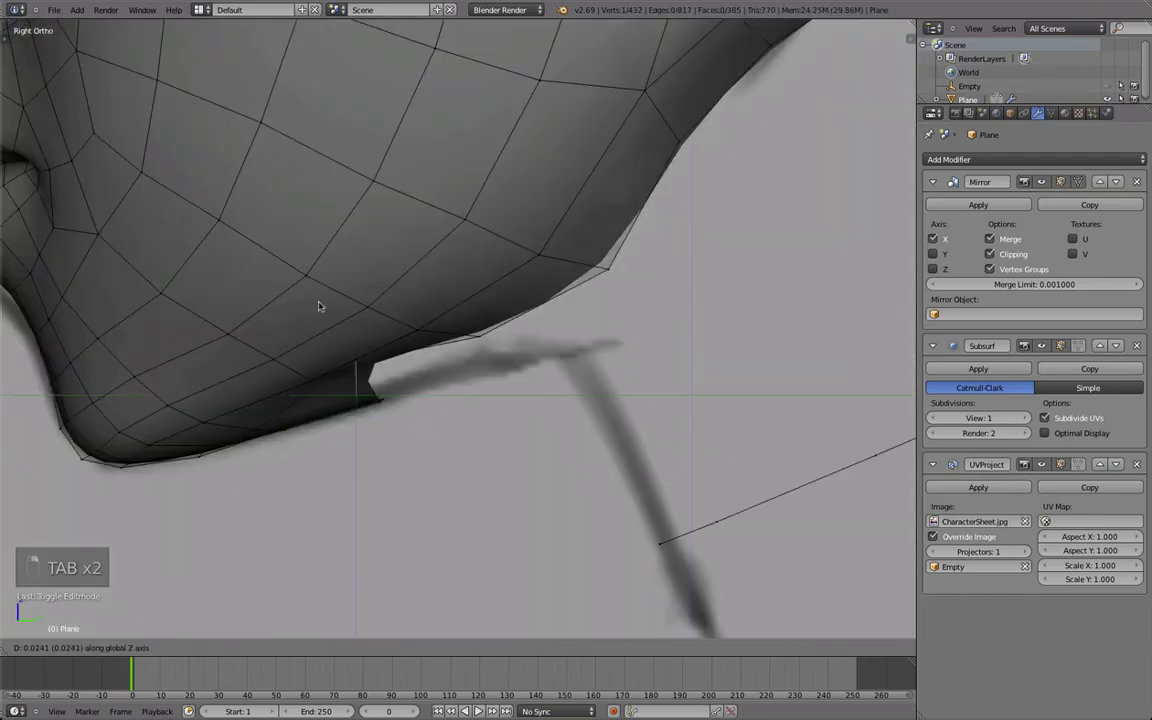
right_click(305, 308)
mouse_move(458, 378)
middle_down()
mouse_move(394, 402)
mouse_move(404, 447)
mouse_move(470, 530)
mouse_move(573, 406)
mouse_move(328, 373)
mouse_move(561, 427)
mouse_move(442, 447)
mouse_move(402, 415)
mouse_move(496, 424)
middle_up()
key(z)
key(z)
scroll(470, 530, down, 2)
key(a)
scroll(497, 410, up, 2)
key(KP_3)
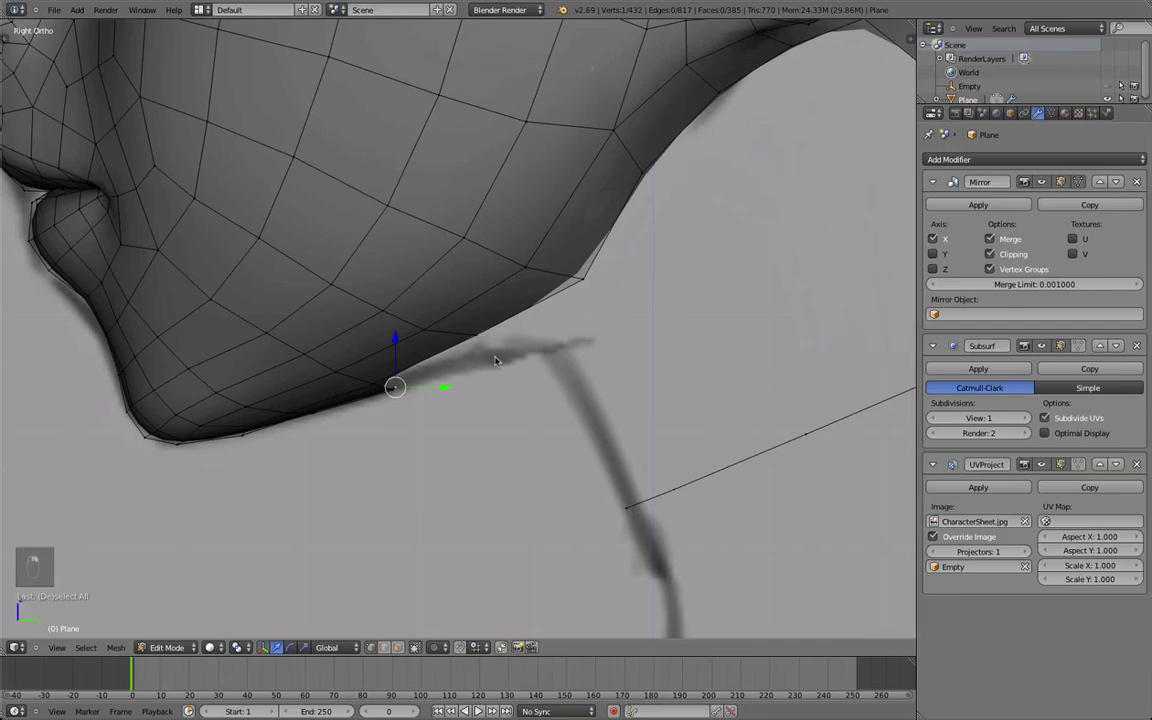
Step: Connect the centre end vertex behind the chin to the front of the neck outline with an edge and subdivide it
key(g)
click(492, 364)
scroll(490, 364, down, 2)
middle_drag(490, 364, 447, 366)
key(z)
key(z)
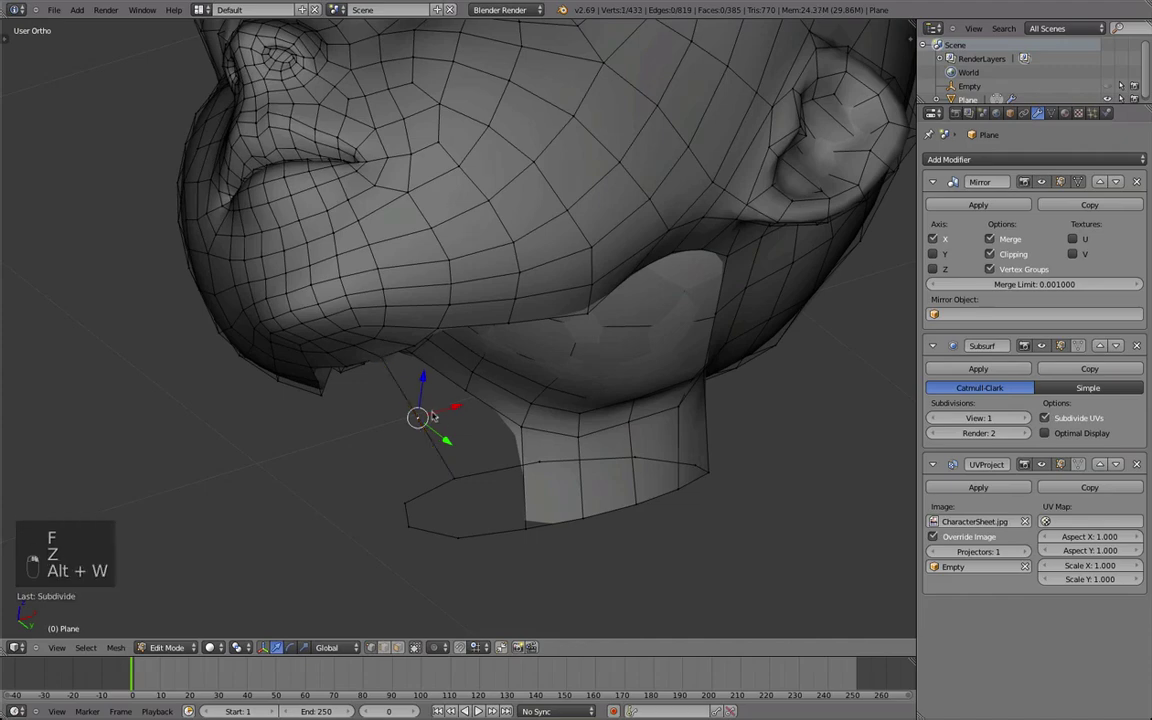
Step: Move the new edge's middle vertex to the corner where the sketched chin underside meets the throat
middle_drag(453, 262, 387, 313)
key(KP_3)
key(g)
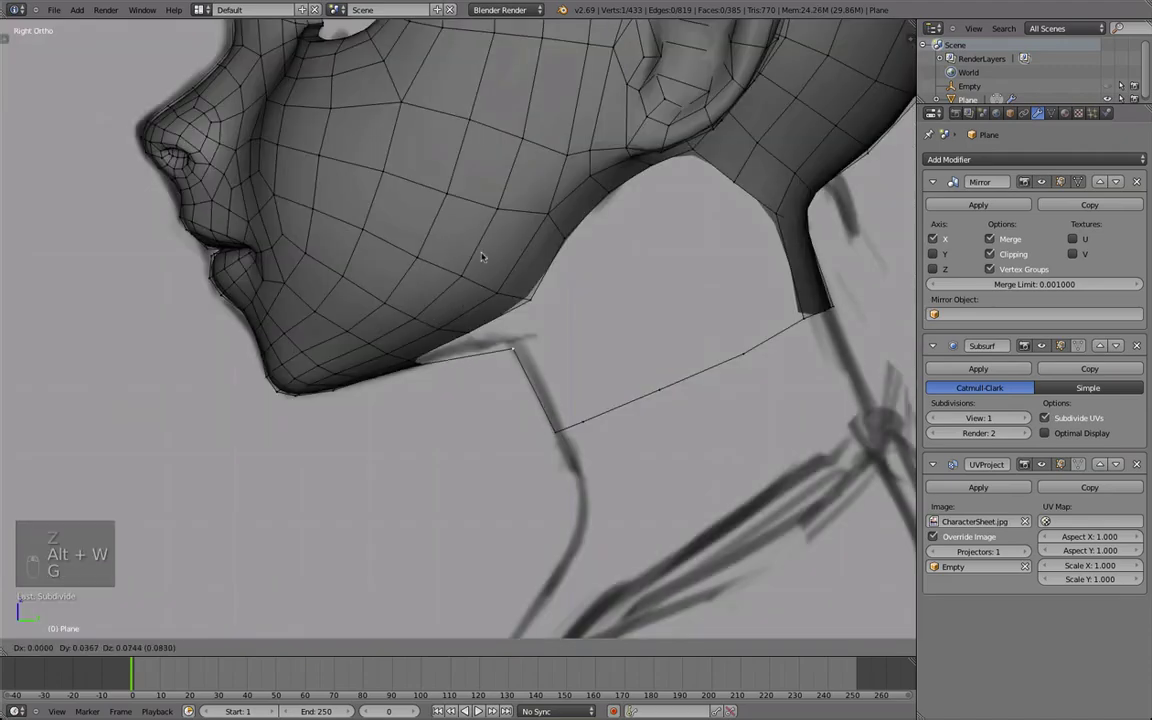
click(477, 249)
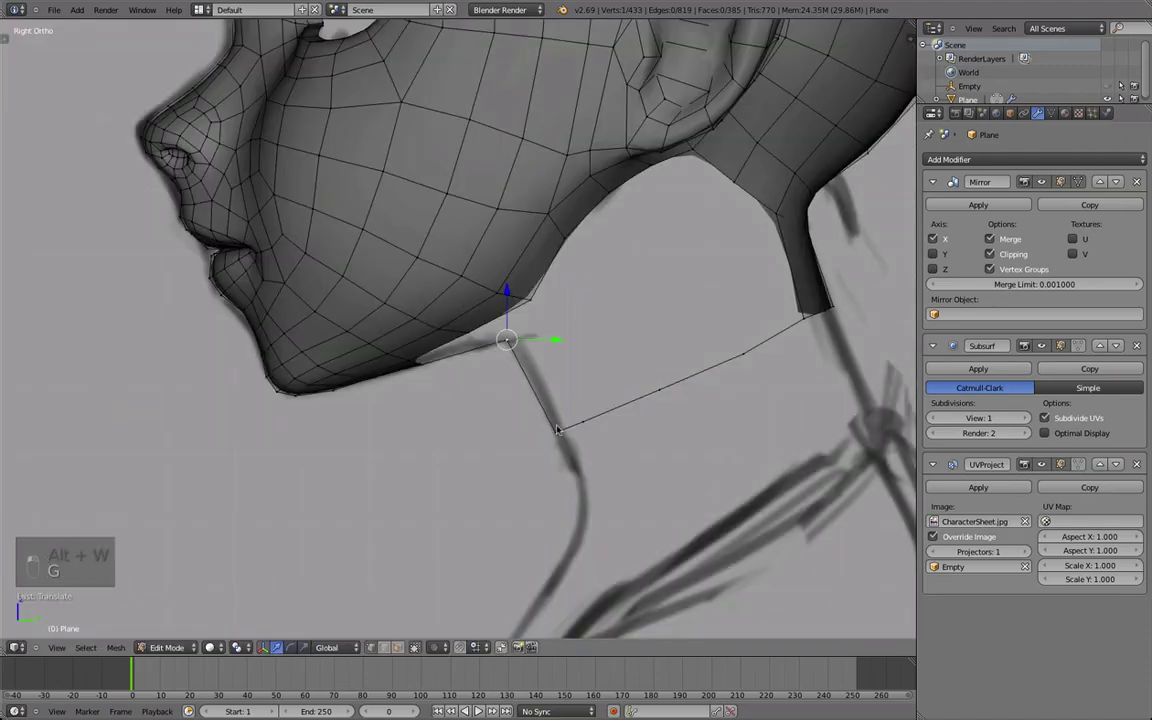
Step: Add a second vertex right beside the throat corner and nudge the pair onto the sketched line
key(g)
click(514, 343)
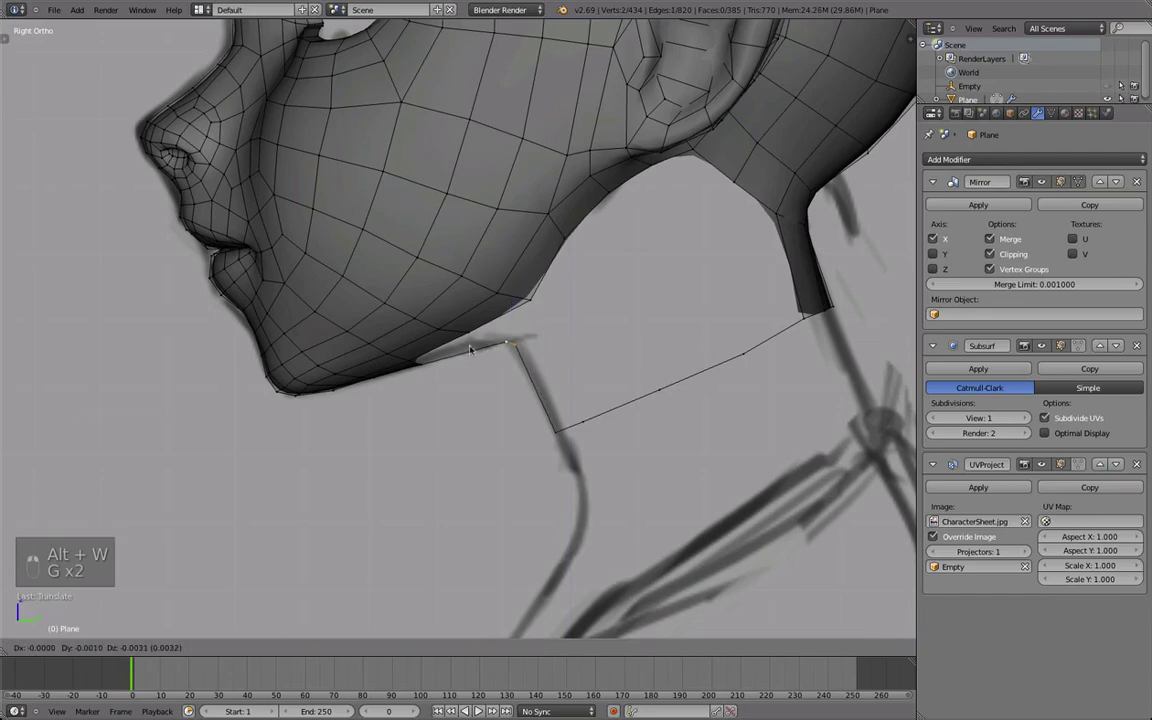
click(470, 350)
Step: Extrude the short throat-corner edge, turn off clipping in the Mirror modifier, and move the extruded edge sideways beneath the jaw
scroll(440, 396, down, 2)
key(z)
middle_drag(440, 396, 495, 340)
scroll(368, 339, up, 3)
key(z)
right_click(420, 398)
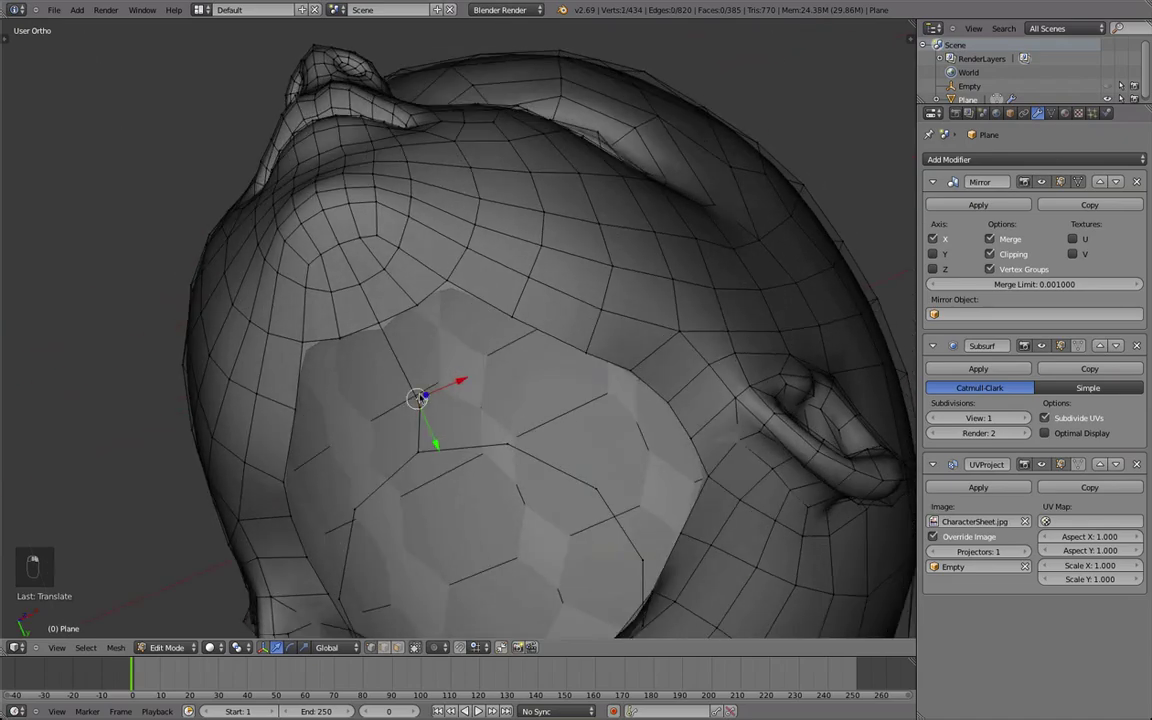
middle_drag(376, 285, 551, 308)
key(e)
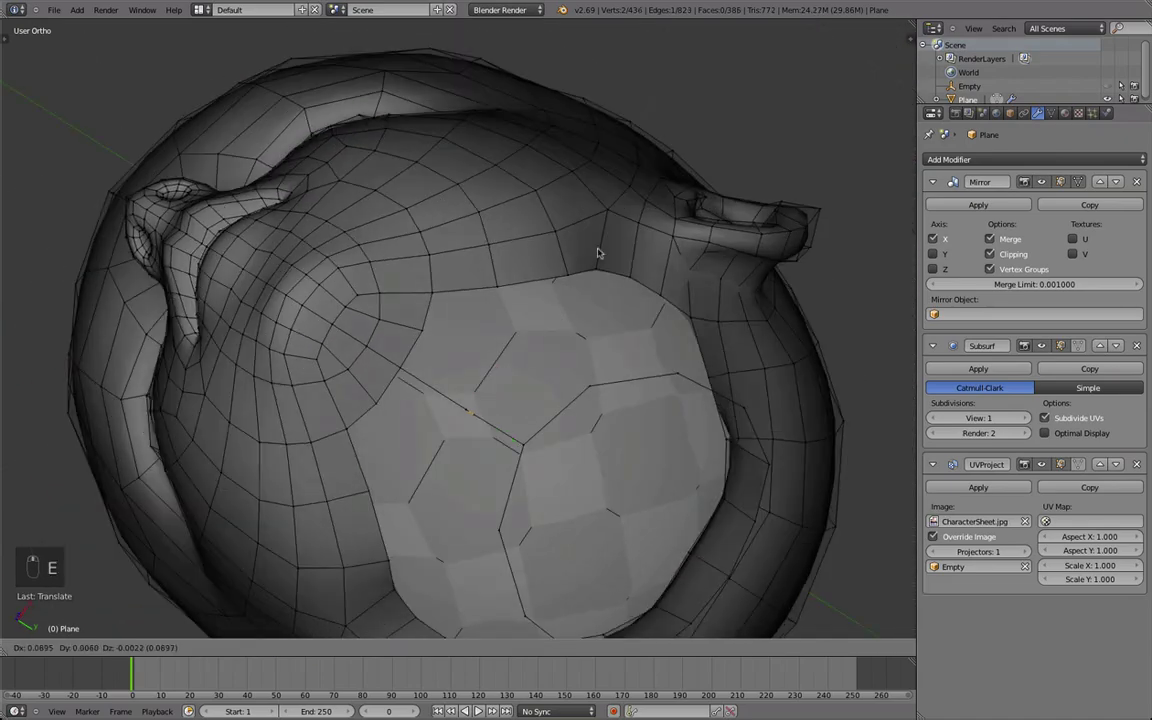
right_click(599, 253)
click(995, 253)
key(g)
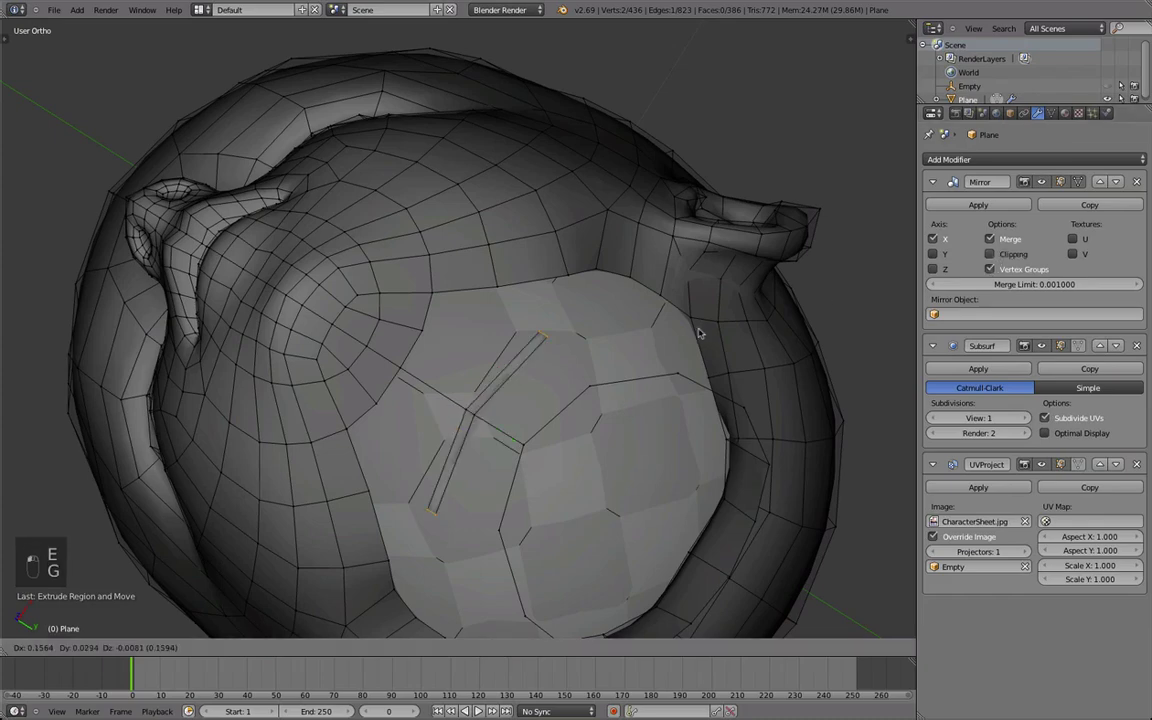
click(755, 328)
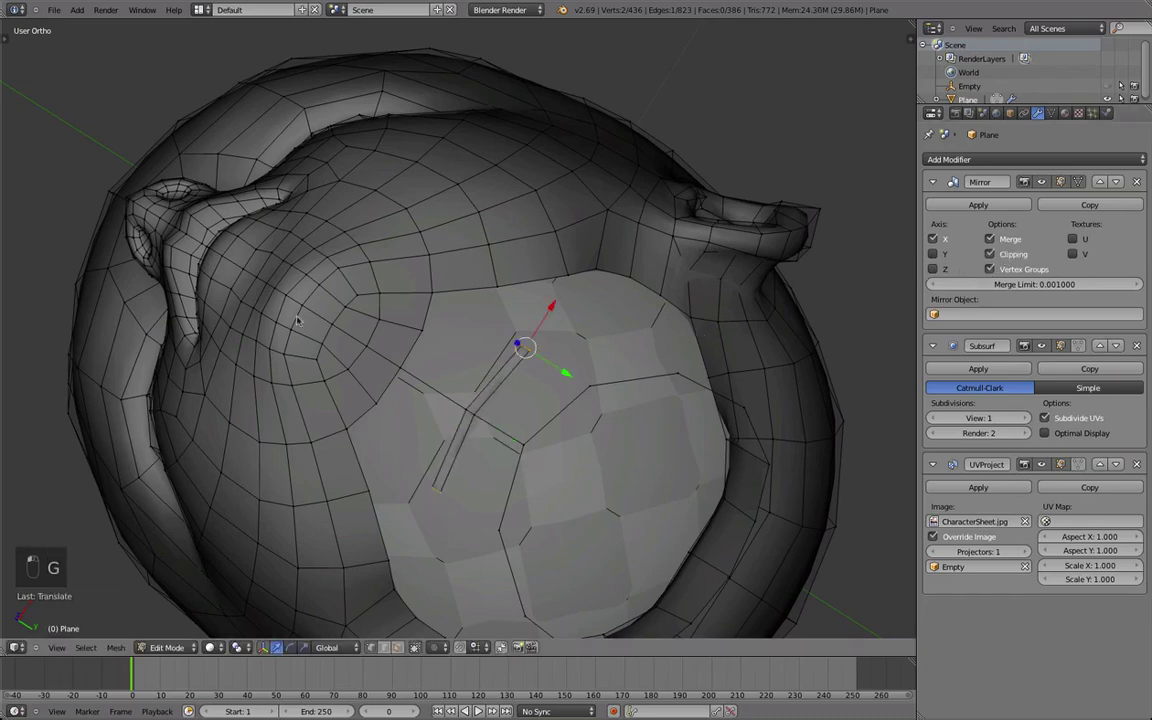
Step: Reposition the extruded throat edge under the jaw and rotate it in the side view
middle_drag(297, 320, 492, 471)
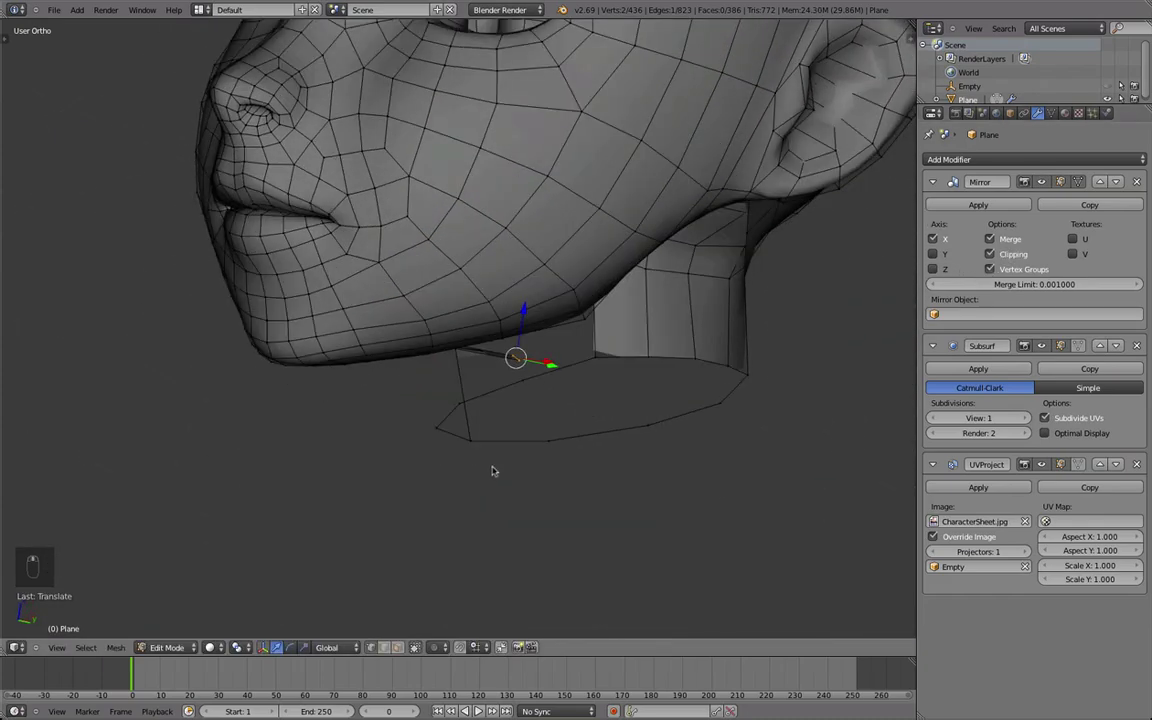
key(g)
right_click(514, 455)
key(g)
click(520, 430)
mouse_move(523, 394)
middle_down()
mouse_move(458, 363)
mouse_move(414, 392)
middle_up()
key(KP_3)
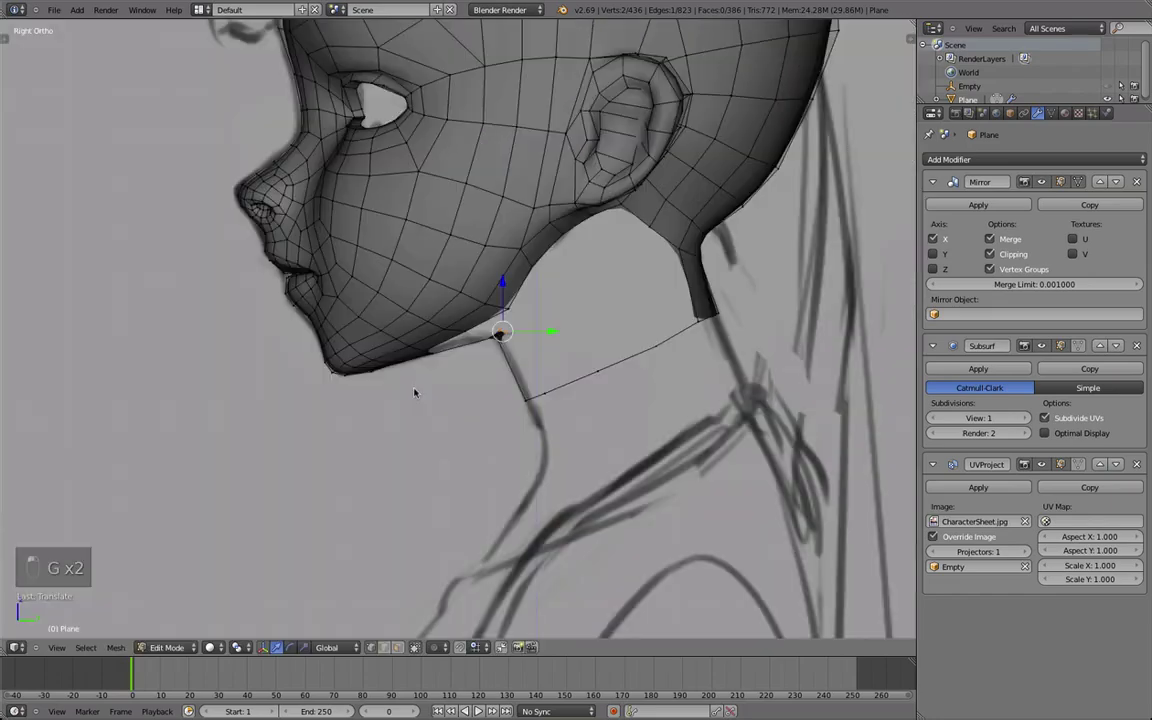
scroll(500, 397, up, 1)
shift+middle_drag(514, 399, 486, 407)
key(r)
click(545, 426)
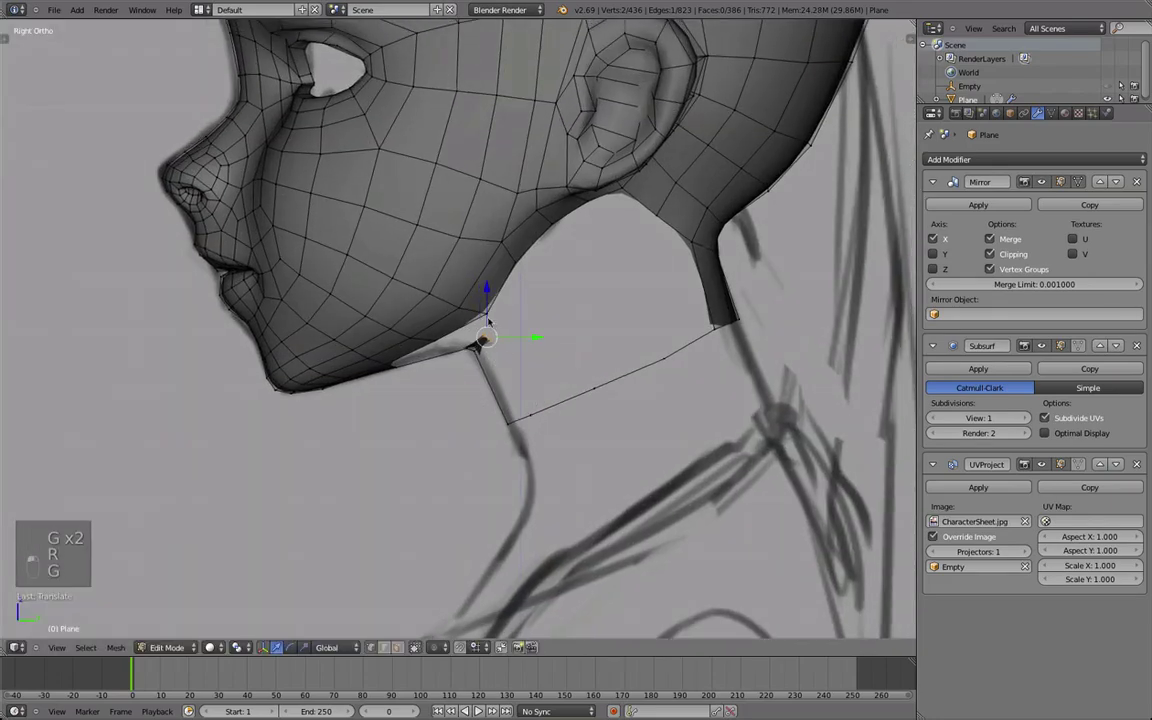
Step: Nudge the jawline vertex just above the throat strip in the side view
right_click(489, 318)
key(g)
click(485, 322)
Step: Extrude the throat strip's end edge back toward the ear and rotate it to follow the jawline
right_click(487, 336)
shift+right_click(492, 338)
key(e)
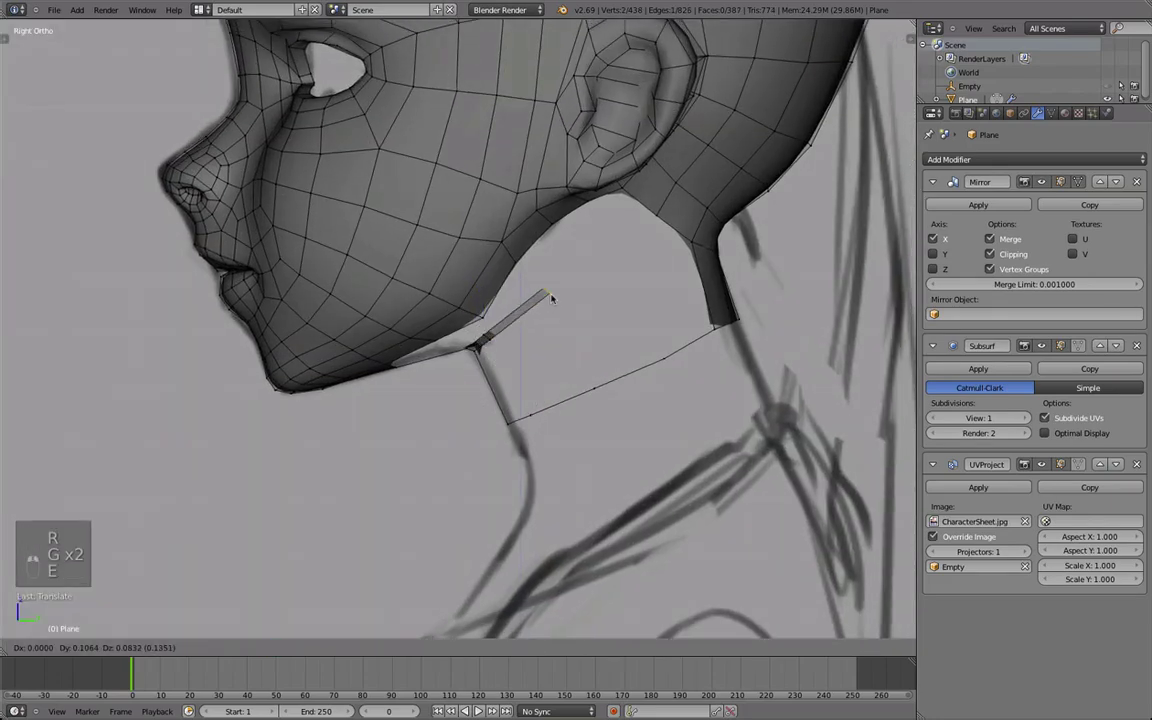
click(551, 298)
key(r)
click(560, 331)
Step: Move the strip's end edge sideways in wireframe so it follows the width of the neck
middle_drag(553, 331, 625, 350)
key(z)
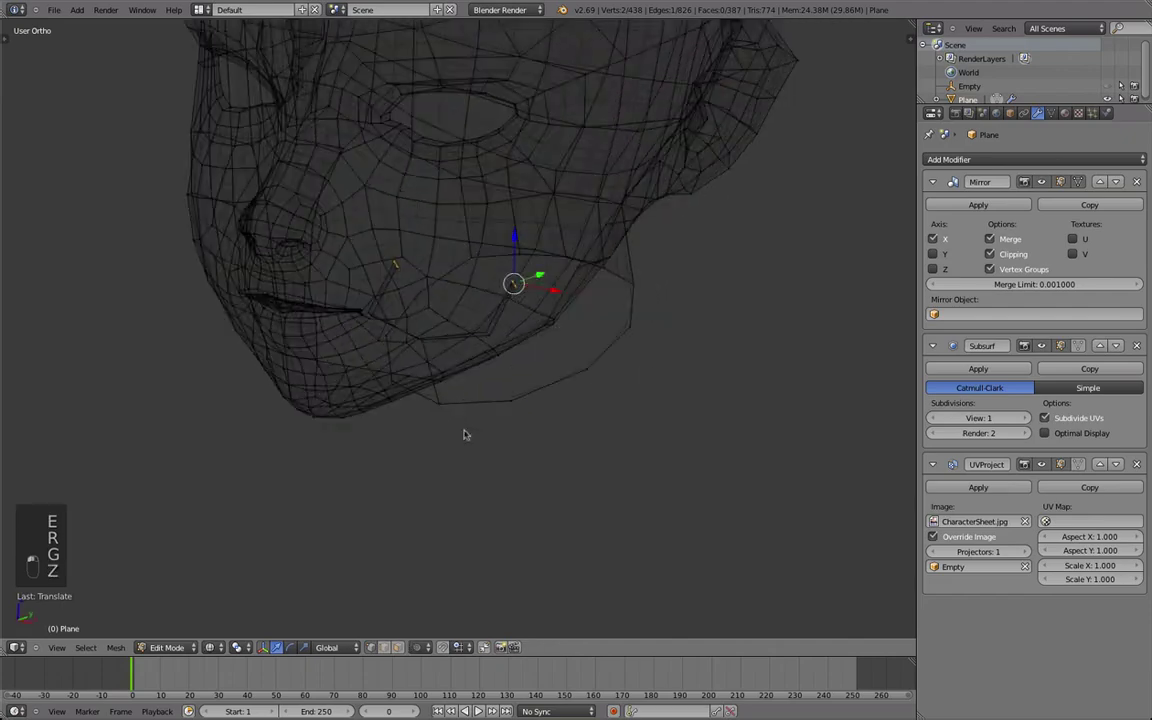
mouse_move(465, 434)
middle_down()
mouse_move(574, 461)
mouse_move(483, 424)
middle_up()
key(g)
click(574, 460)
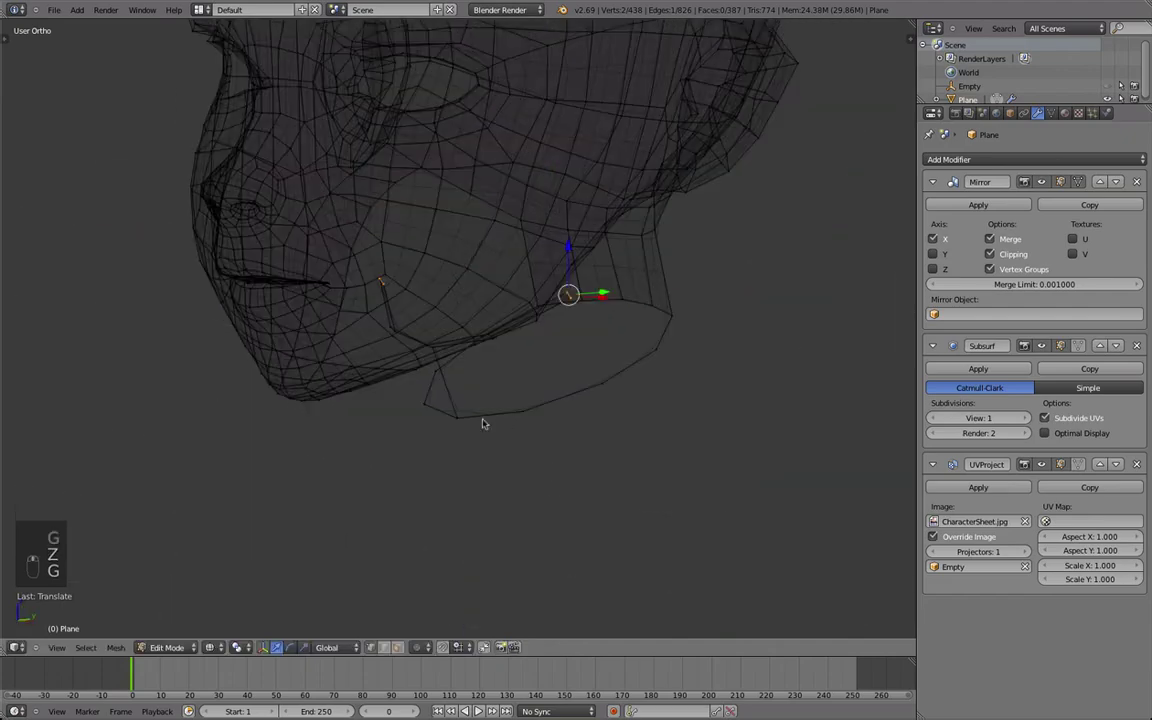
Step: Adjust the strip's end edge in the side view, extrude it again toward the back of the neck and rotate it
middle_drag(645, 410, 488, 430)
key(g)
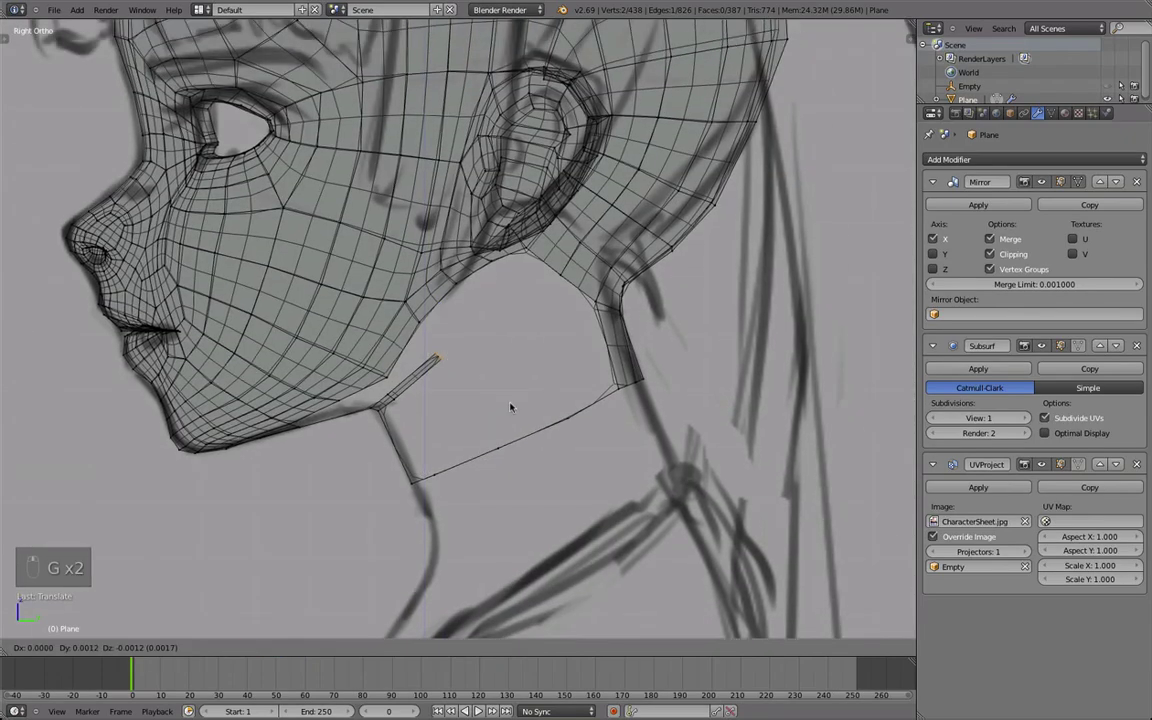
click(568, 421)
key(g)
click(596, 419)
key(r)
click(602, 408)
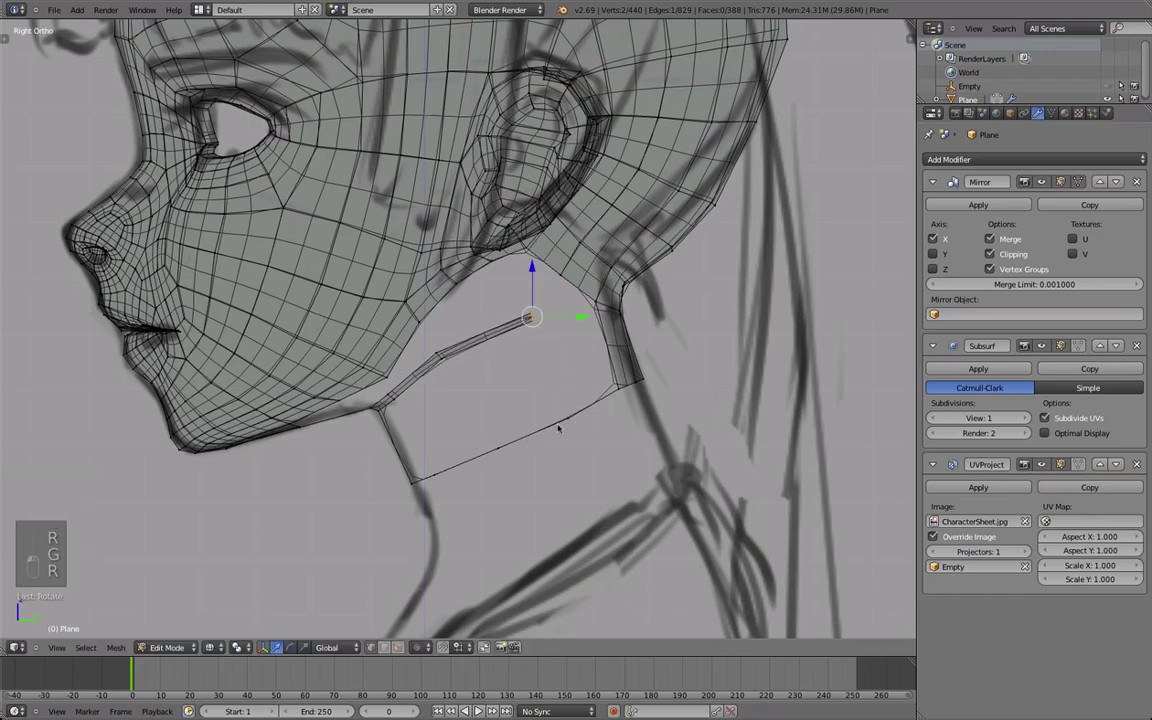
Step: Add a loop cut around the upper neck and fill a face joining the throat strip to it
shift+middle_drag(660, 382, 506, 388)
key(z)
key(ctrl+r)
click(507, 382)
click(504, 330)
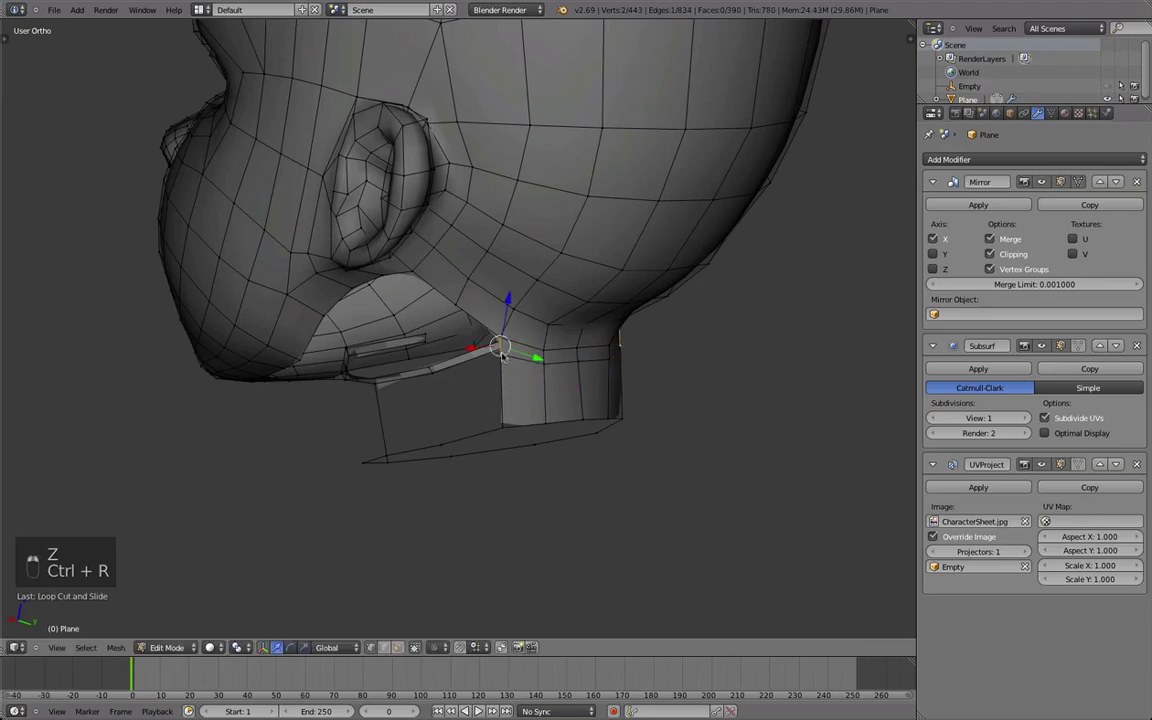
key(f)
Step: Select the throat strip's middle segment, then move and rotate it in the side view to straighten the strip
alt+middle_drag(478, 358, 509, 352)
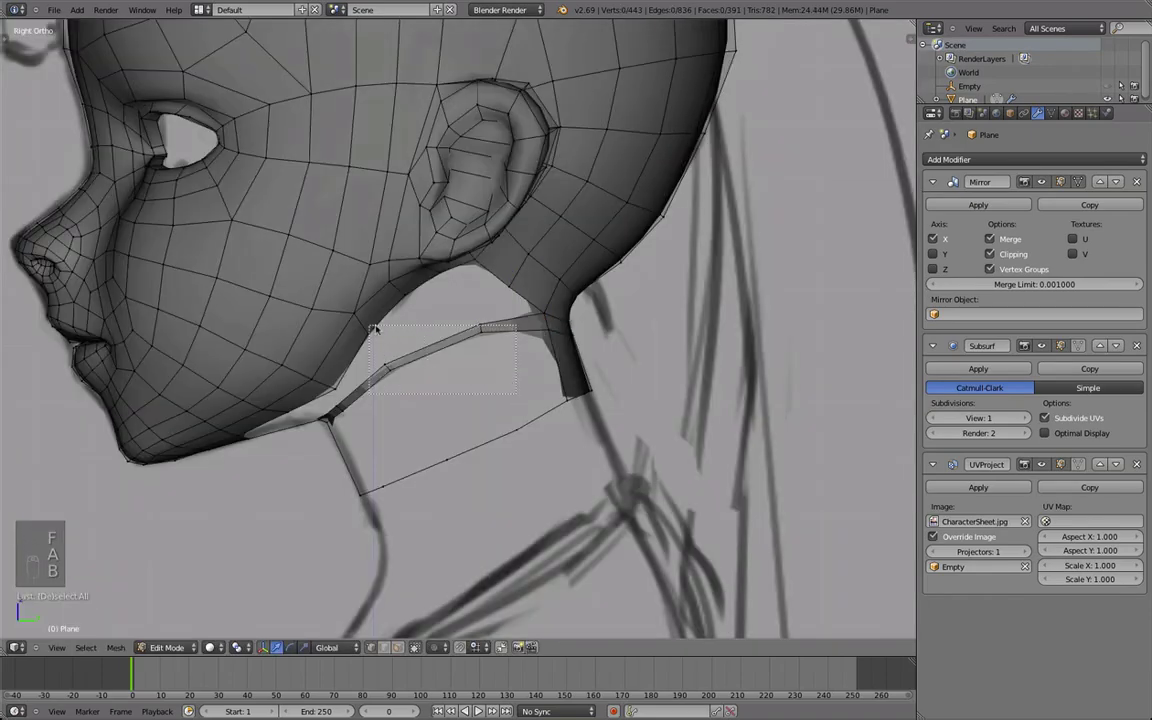
shift+right_click(479, 322)
key(g)
click(484, 338)
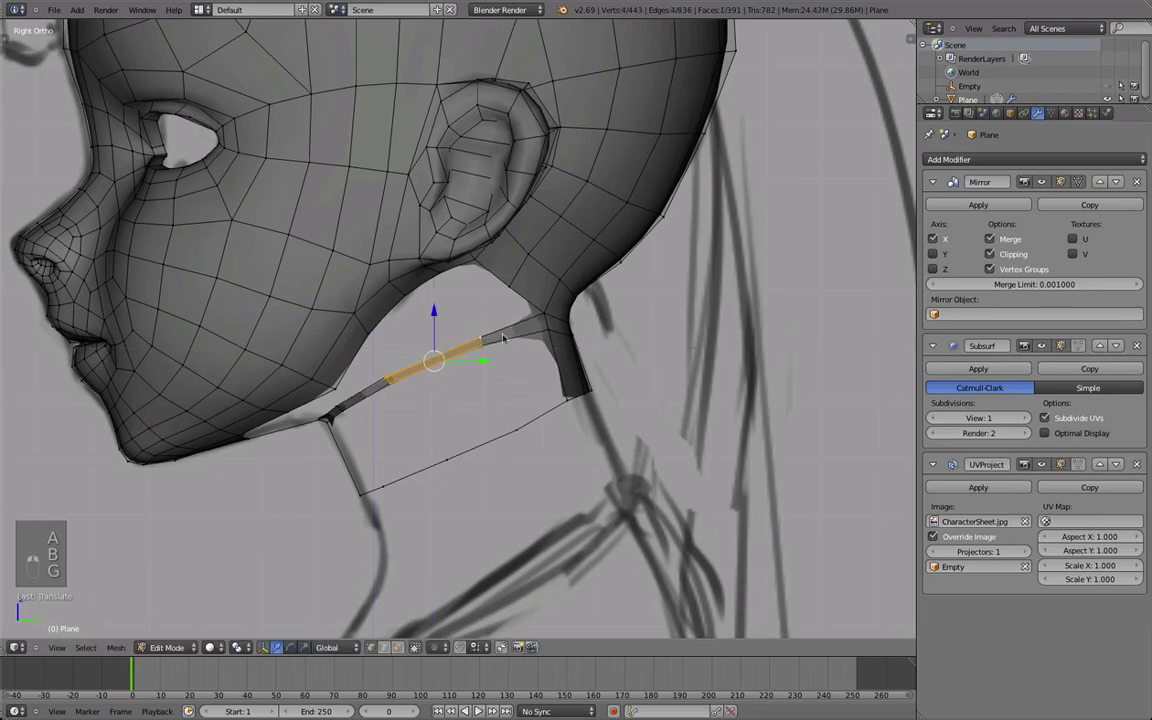
key(r)
click(506, 335)
key(g)
click(506, 335)
Step: Move individual vertices of the throat strip in the side view so its upper and lower edges run straight
shift+right_click(385, 378)
key(g)
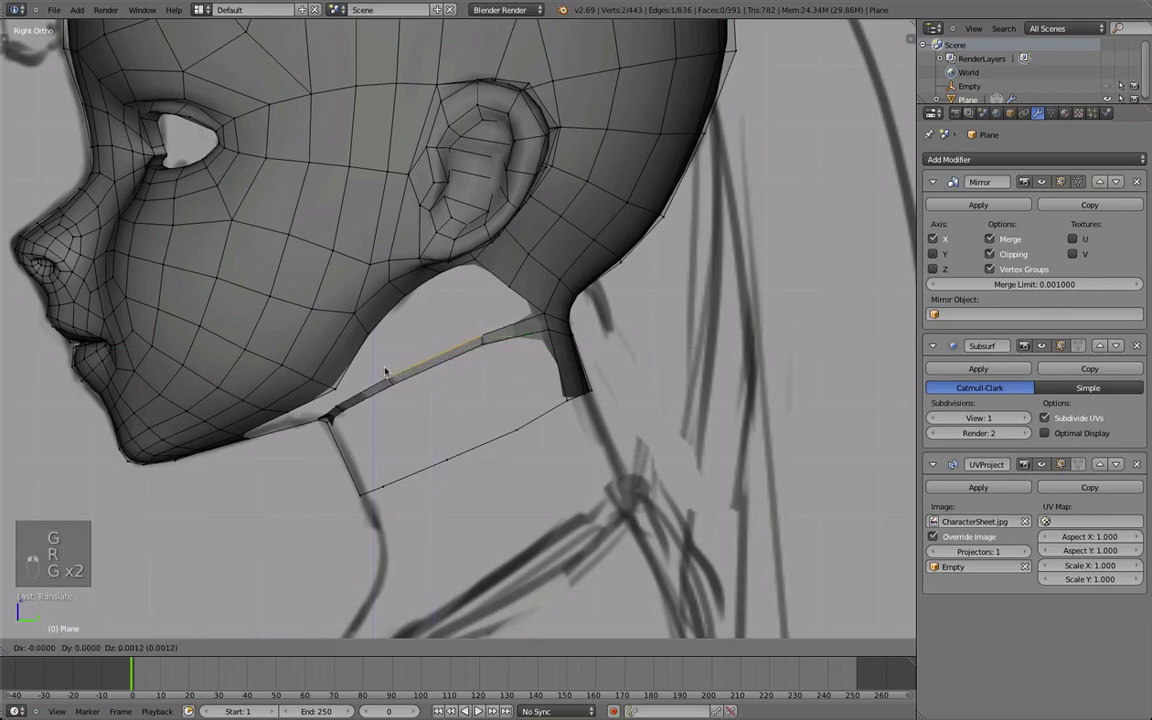
click(388, 376)
key(g)
click(489, 359)
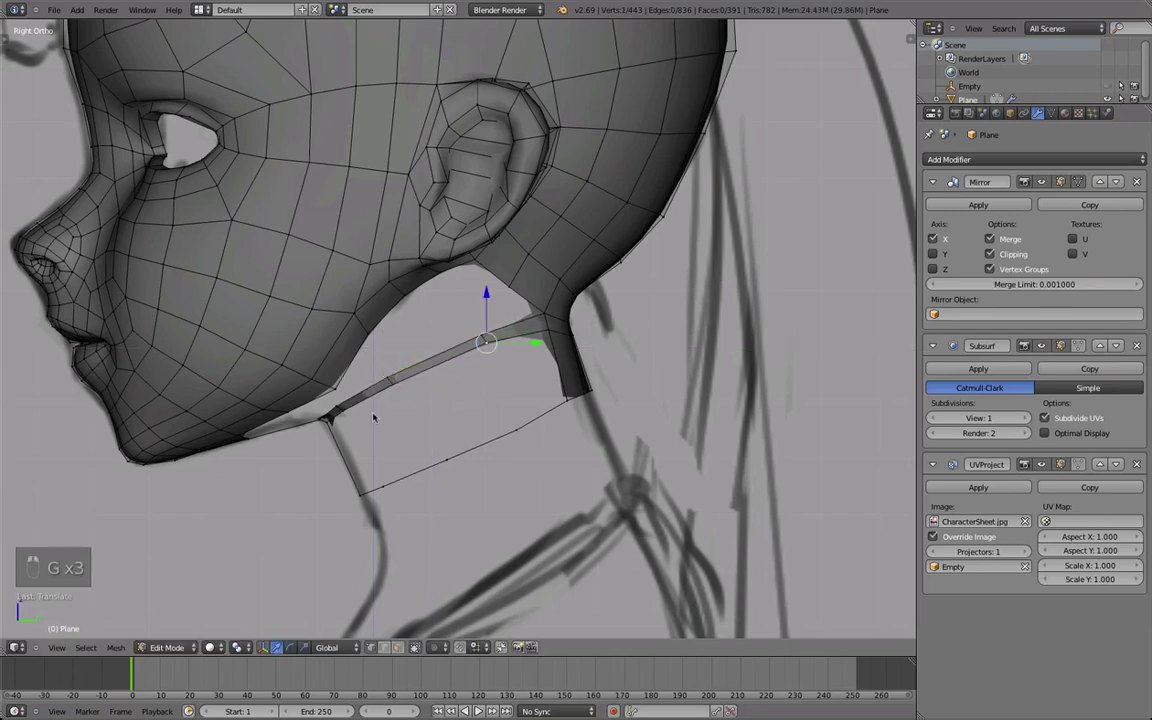
click(360, 414)
Step: Slide the throat strip's cross edges along the strip to space its segments more evenly
middle_drag(360, 410, 419, 175)
middle_drag(425, 325, 449, 220)
right_click(453, 250)
key(d)
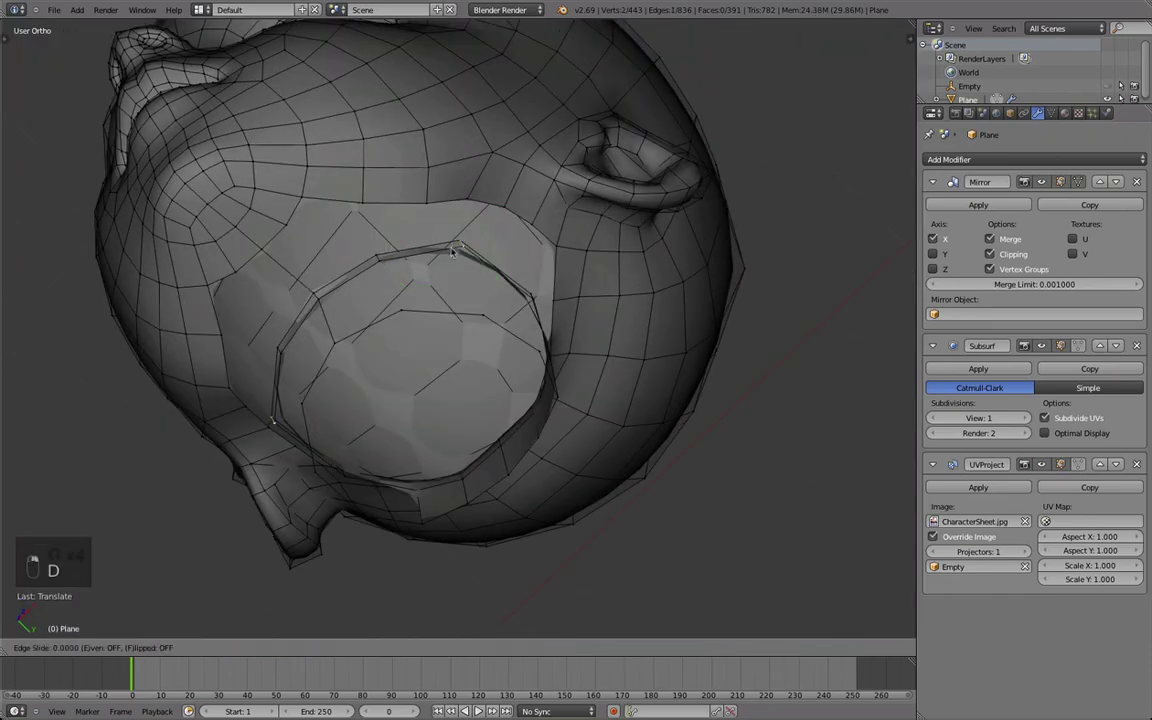
click(439, 253)
key(d)
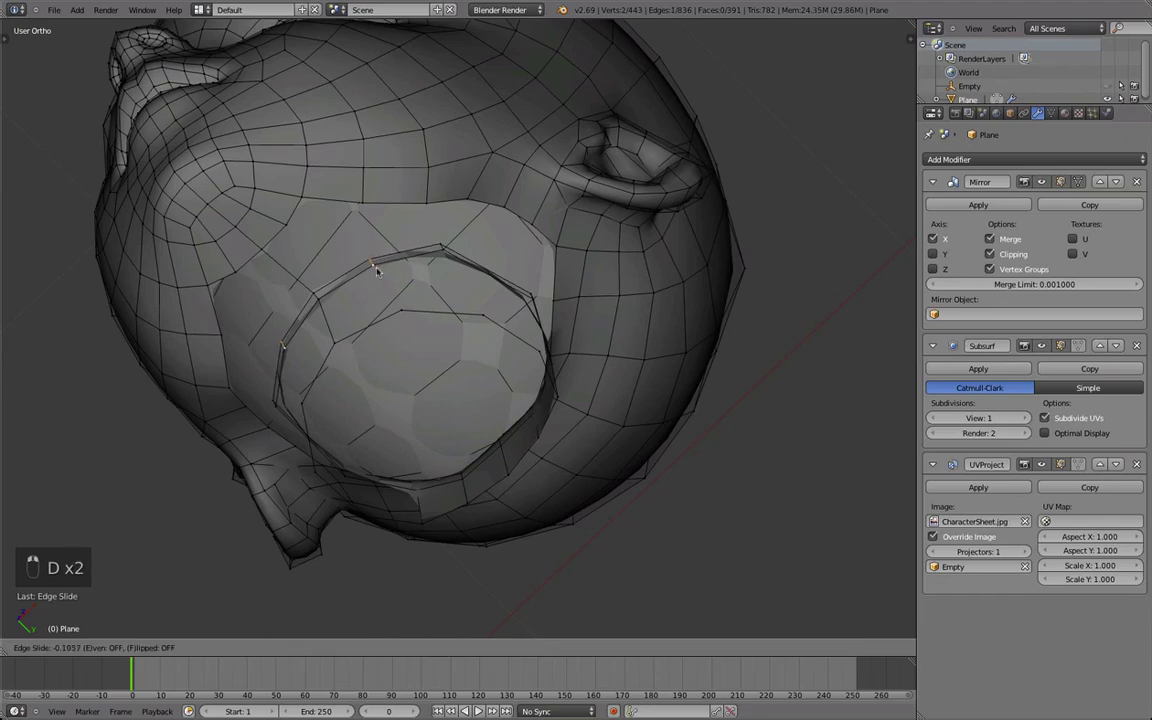
click(377, 268)
Step: Add a loop cut across the strip's rear segment, then move and slide the new edge to round the neck
middle_drag(377, 268, 450, 312)
key(ctrl+r)
click(461, 297)
click(470, 283)
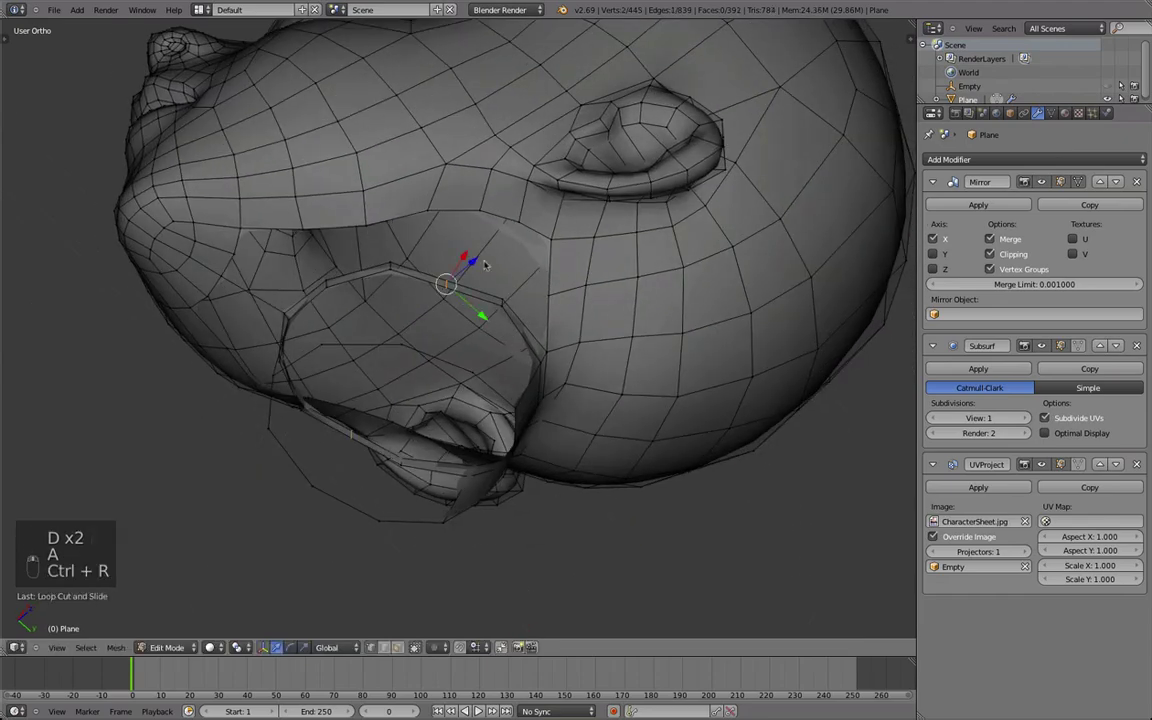
middle_drag(480, 268, 496, 235)
key(g)
click(511, 278)
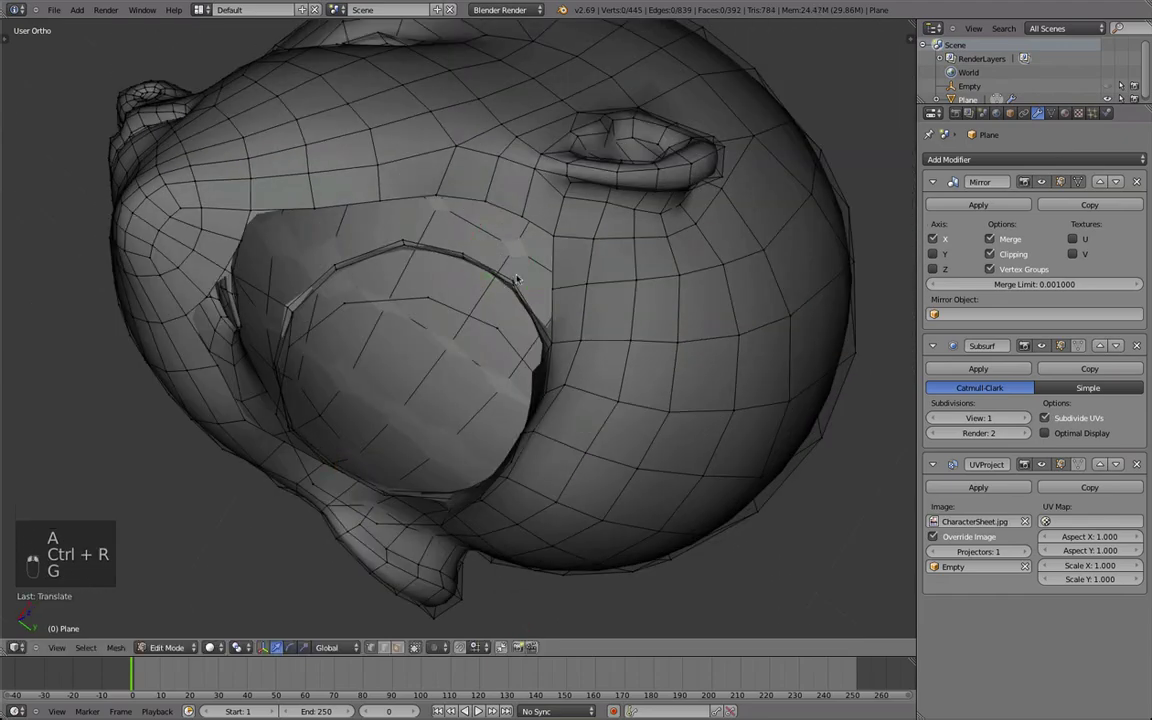
key(d)
click(524, 299)
Step: Rotate the strip's cross edge and move the neighbouring strip vertices to smooth its curve along the neck
middle_drag(515, 300, 460, 410)
key(r)
click(583, 371)
key(g)
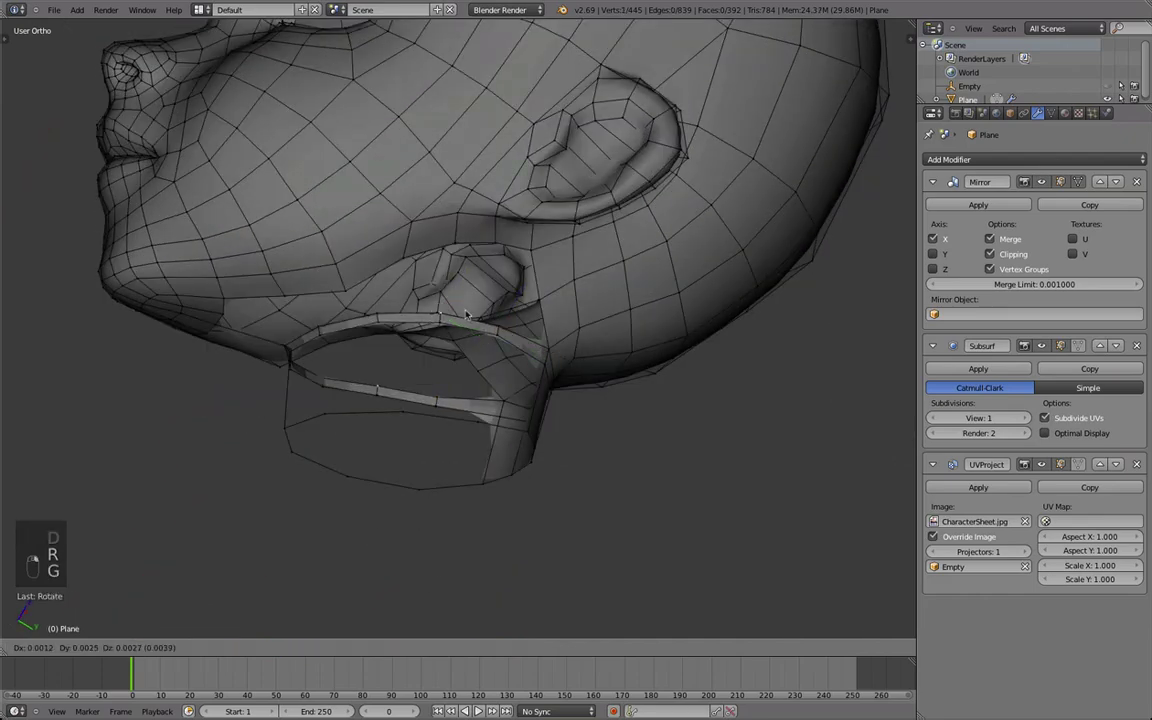
click(403, 248)
middle_drag(442, 459, 484, 494)
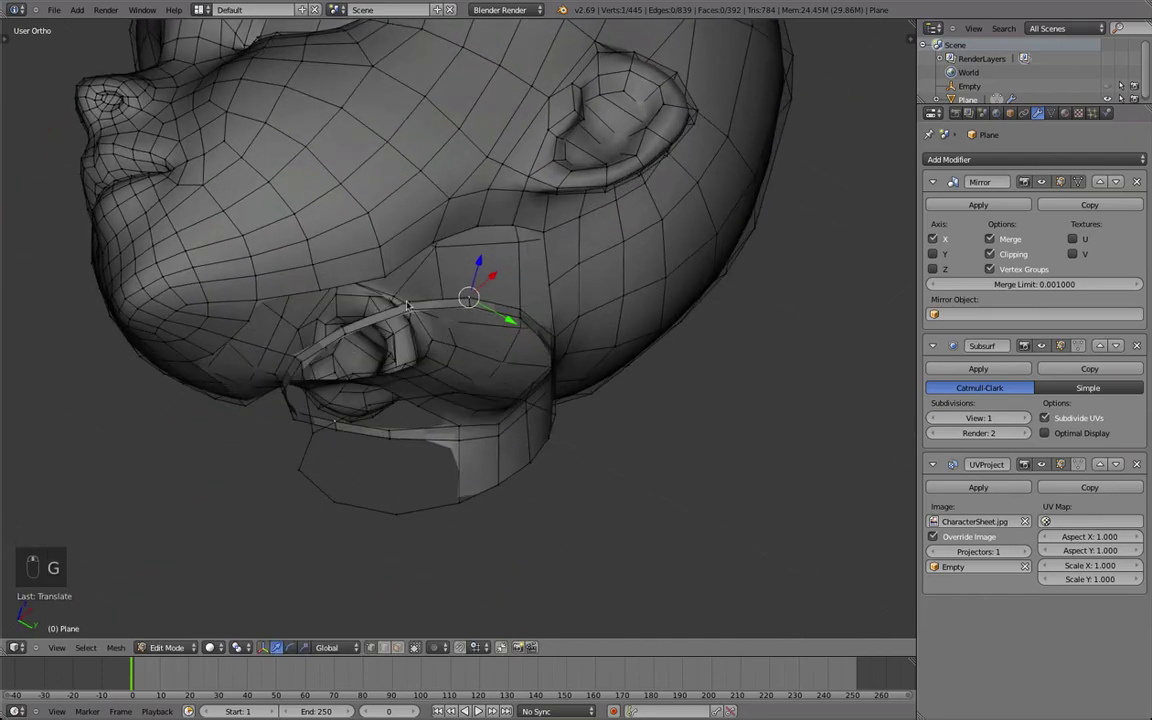
key(g)
click(385, 350)
Step: Slide two cross edges of the throat strip to even out the spacing at the side of the neck
middle_drag(385, 350, 384, 274)
shift+right_click(405, 279)
key(d)
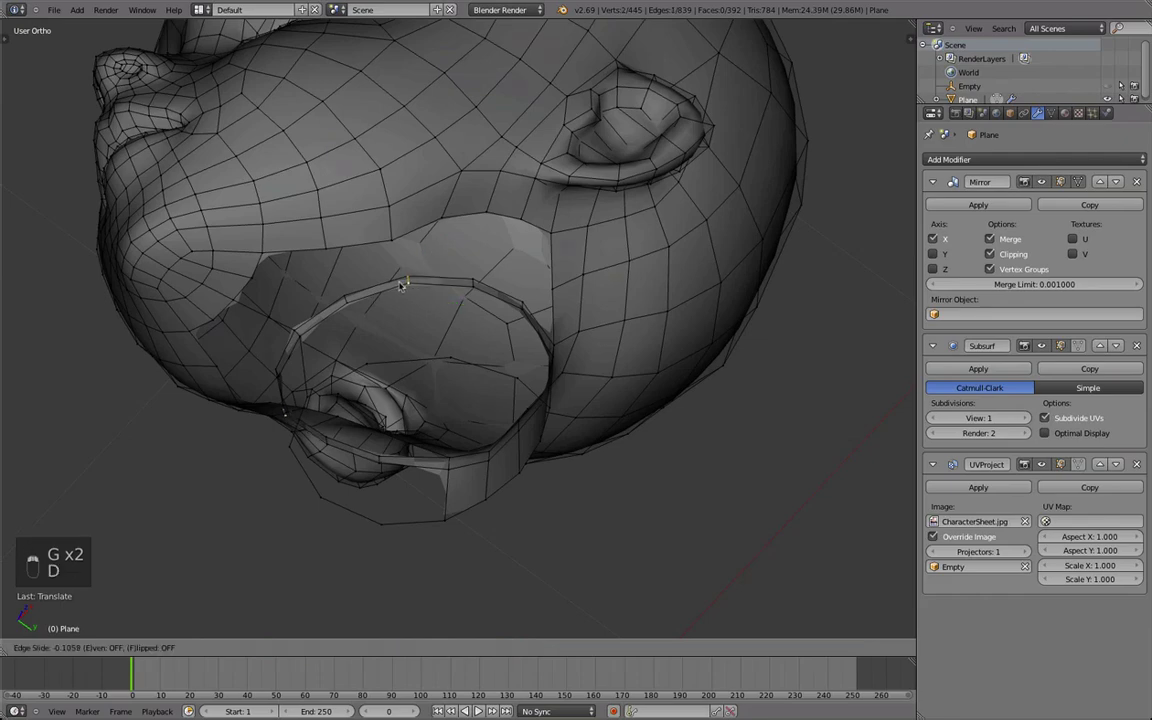
click(397, 287)
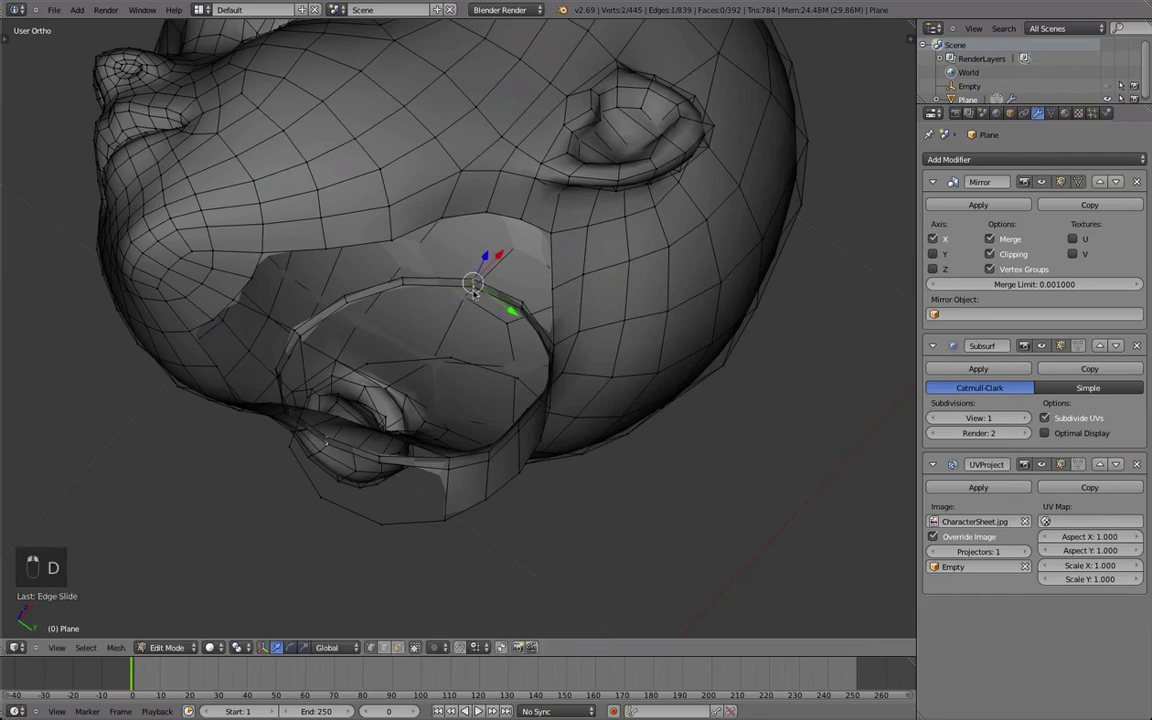
key(d)
click(472, 292)
Step: Move vertices of the lower neck ring outward so it matches the round shape of the throat strip
middle_drag(472, 294, 470, 245)
right_click(424, 333)
middle_drag(424, 333, 398, 316)
key(g)
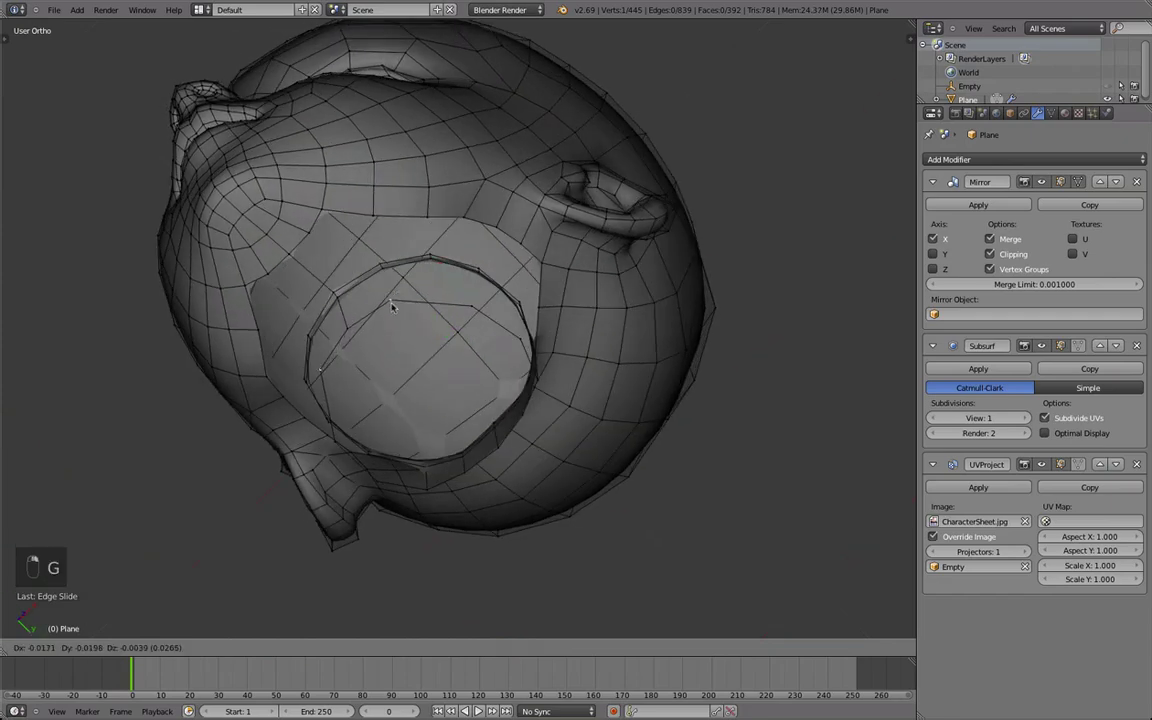
click(396, 277)
middle_drag(474, 307, 404, 268)
key(g)
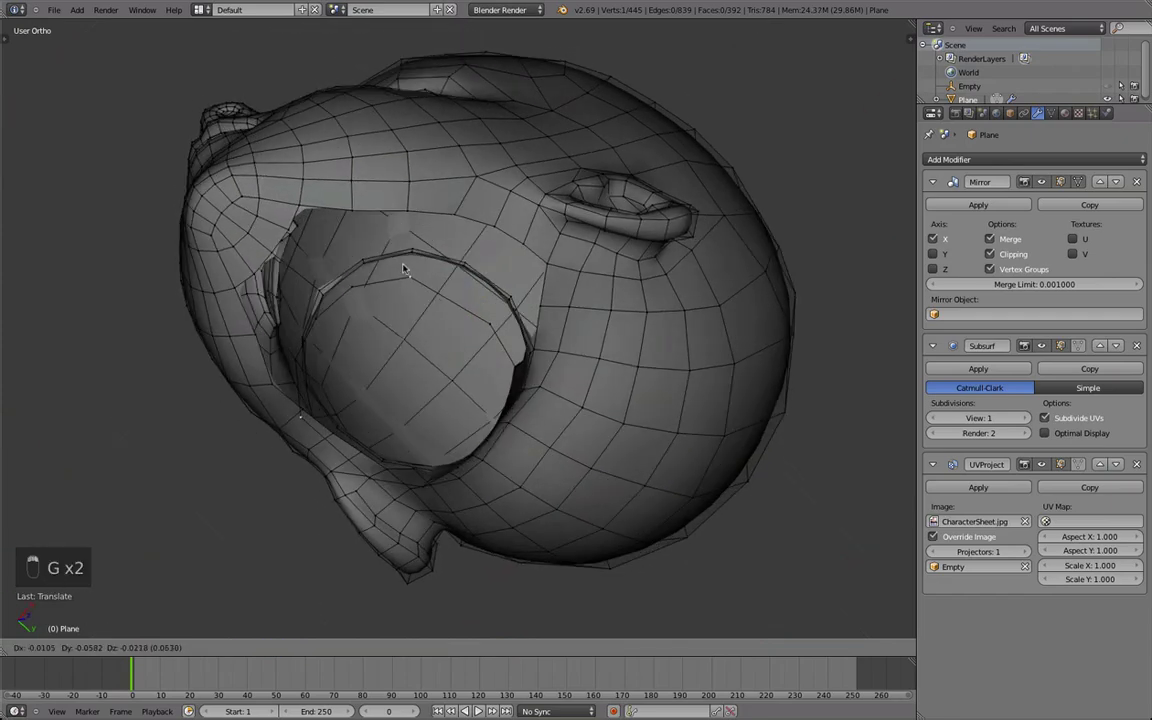
click(403, 272)
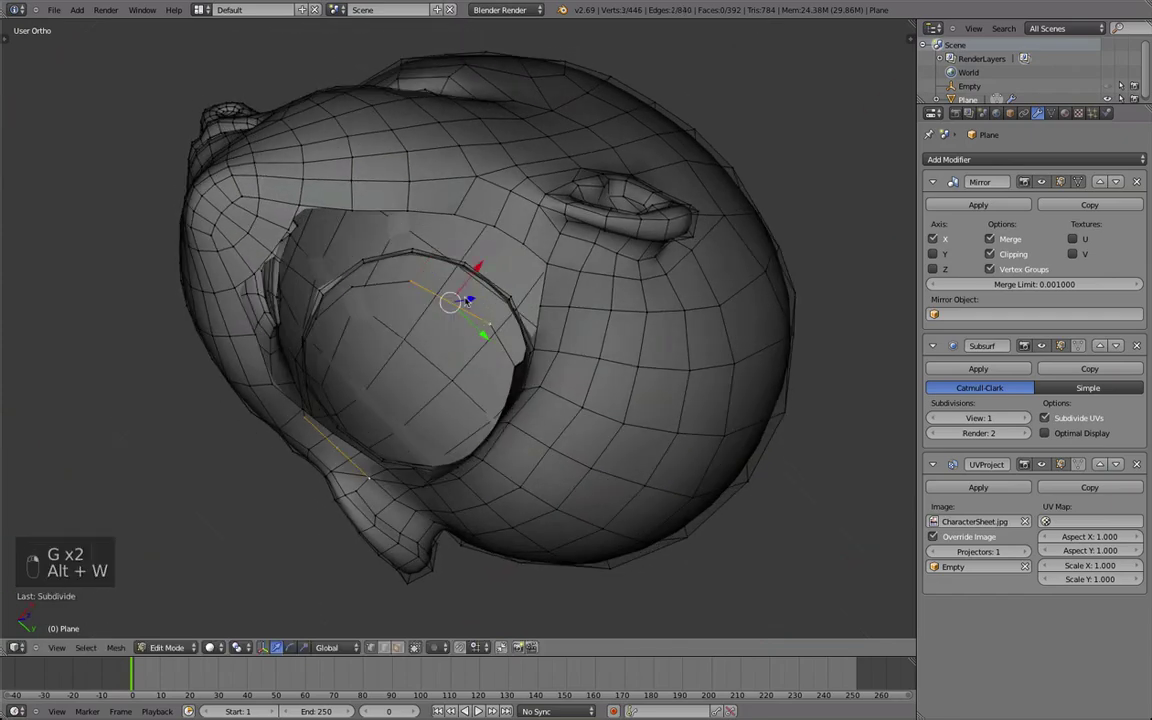
Step: Subdivide the long side edge of the lower neck ring and move its vertices into a rounder outline
right_click(464, 301)
key(g)
click(468, 295)
right_click(415, 281)
key(g)
click(408, 276)
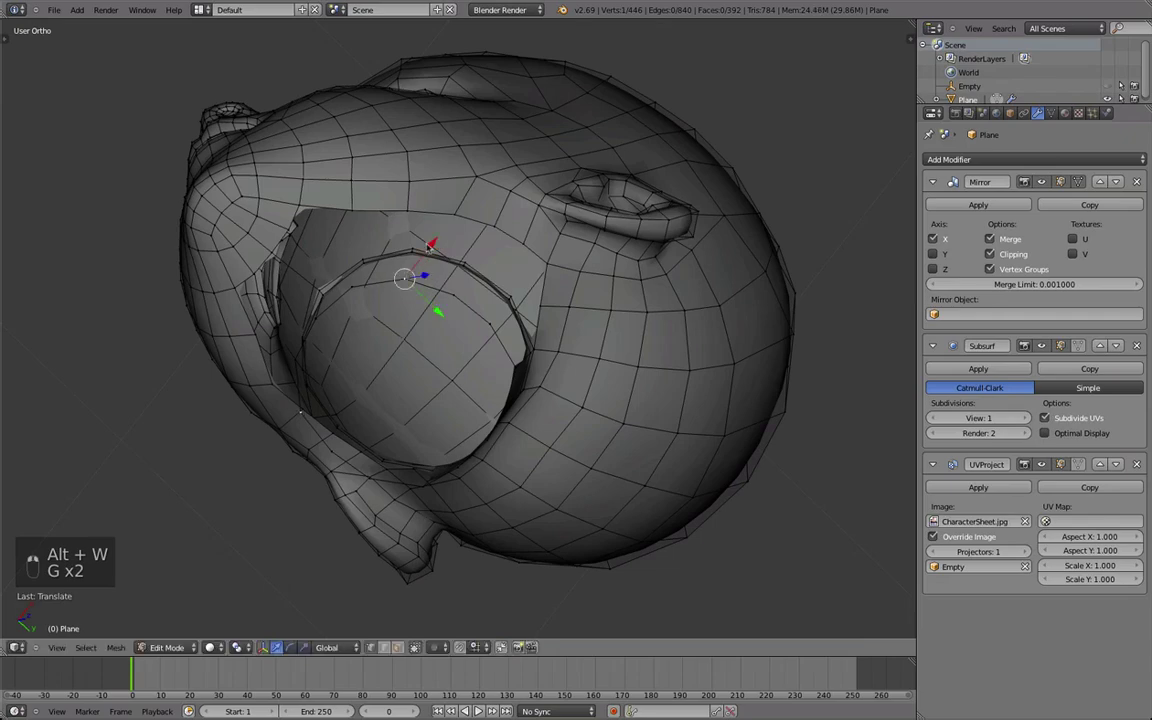
middle_drag(430, 262, 379, 362)
right_click(497, 288)
key(g)
click(497, 283)
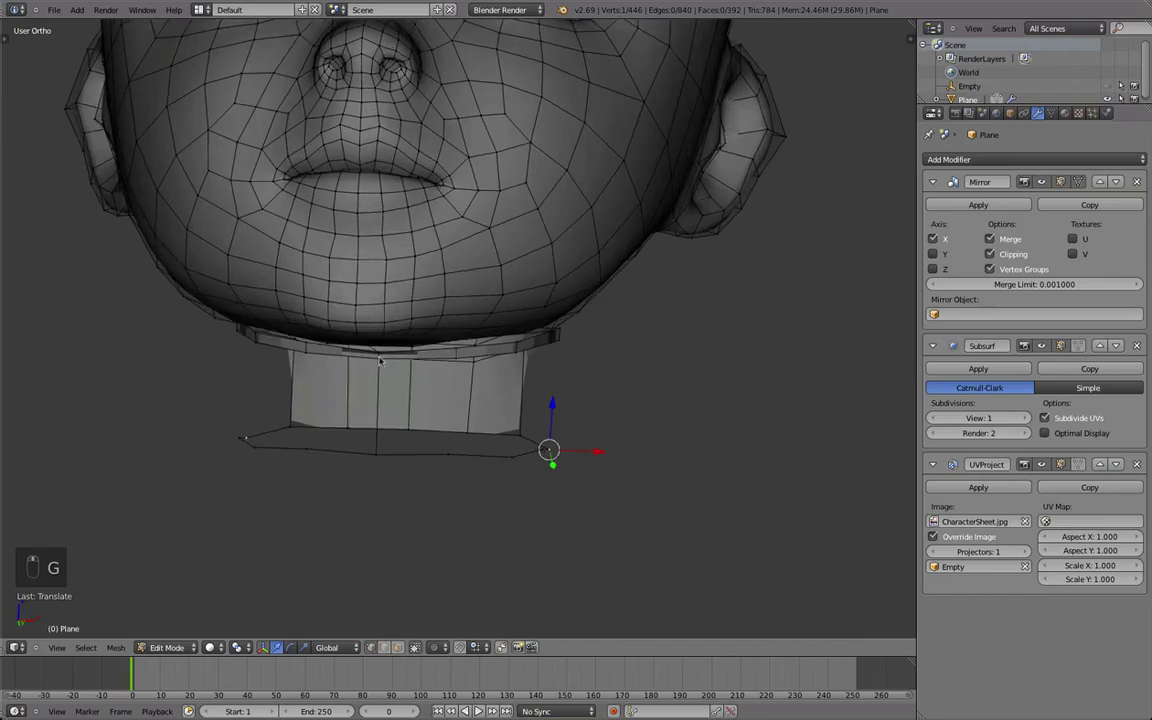
Step: Fill a face at the front of the neck between strip and lower ring, and adjust the ring vertex at its corner
key(f)
right_click(450, 456)
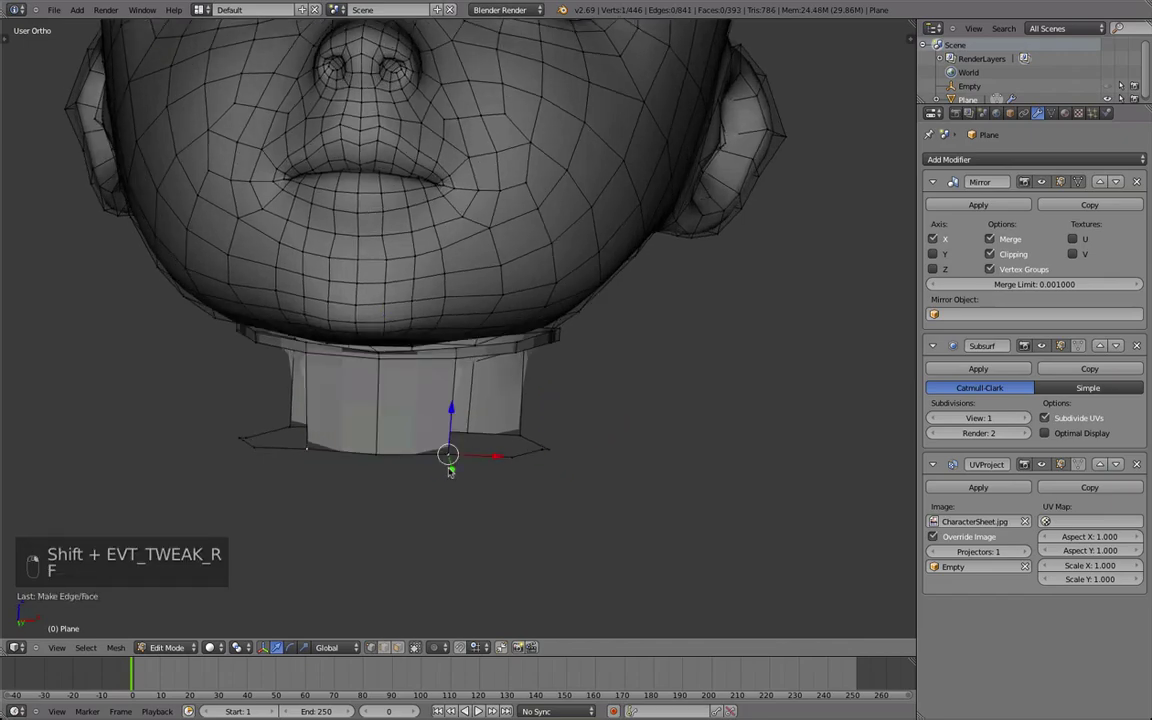
key(g)
click(454, 454)
middle_drag(463, 393, 378, 356)
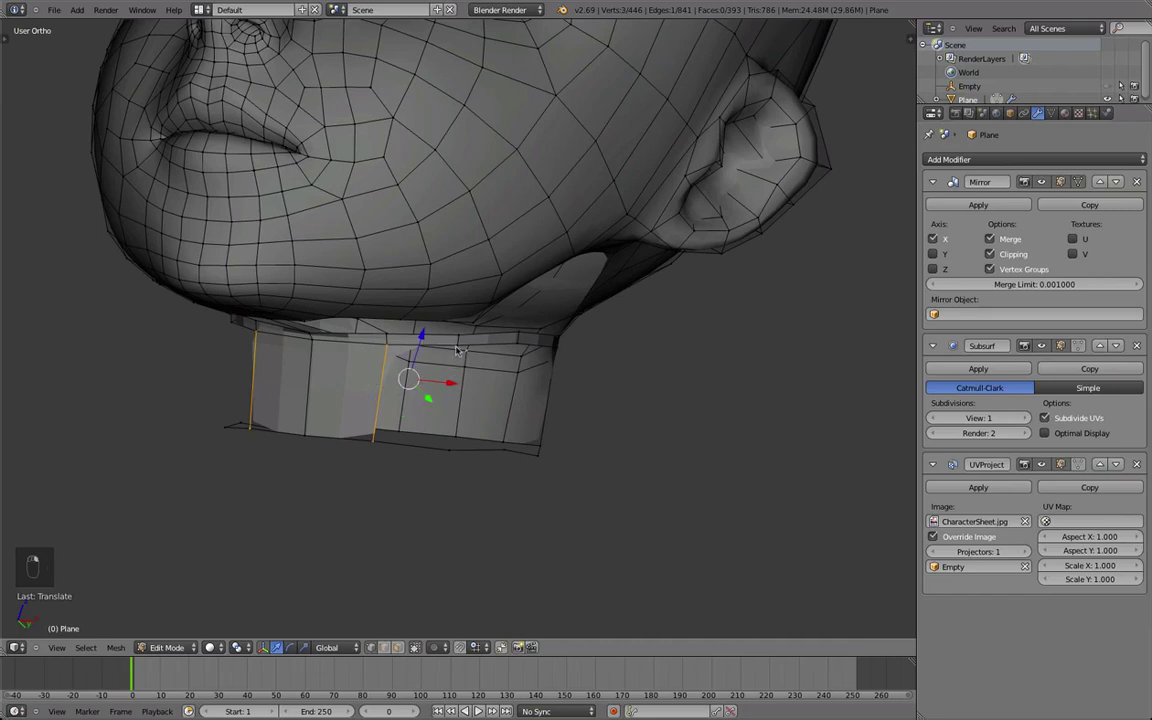
key(f)
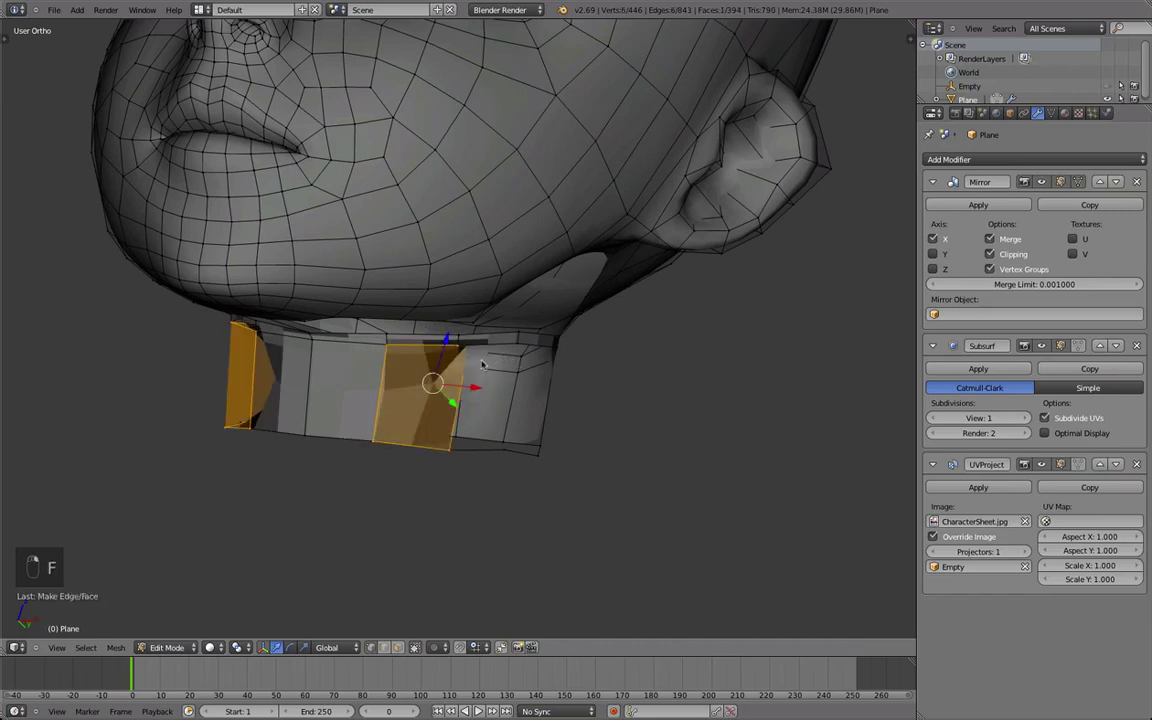
key(super+z)
key(super+z)
key(super+z)
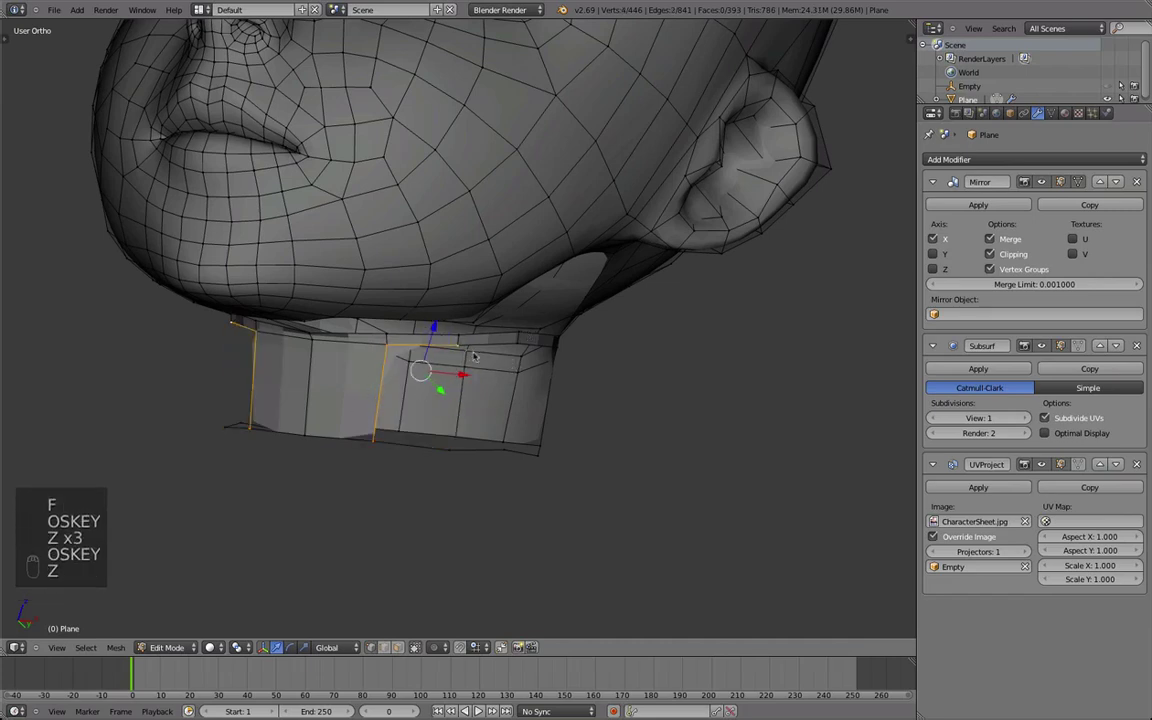
Step: Fill the remaining faces along the side of the neck between the throat strip and the lower ring
key(f)
middle_drag(444, 463, 517, 391)
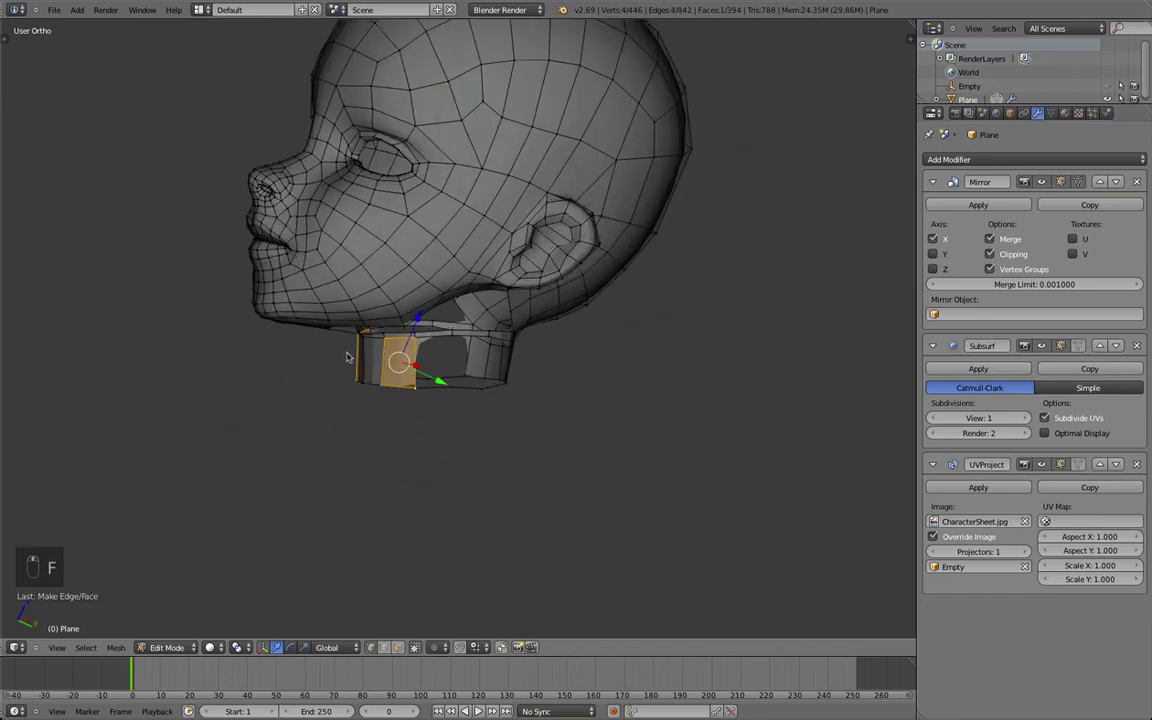
scroll(352, 360, up, 2)
scroll(536, 321, down, 1)
middle_drag(536, 321, 473, 311)
scroll(440, 305, up, 2)
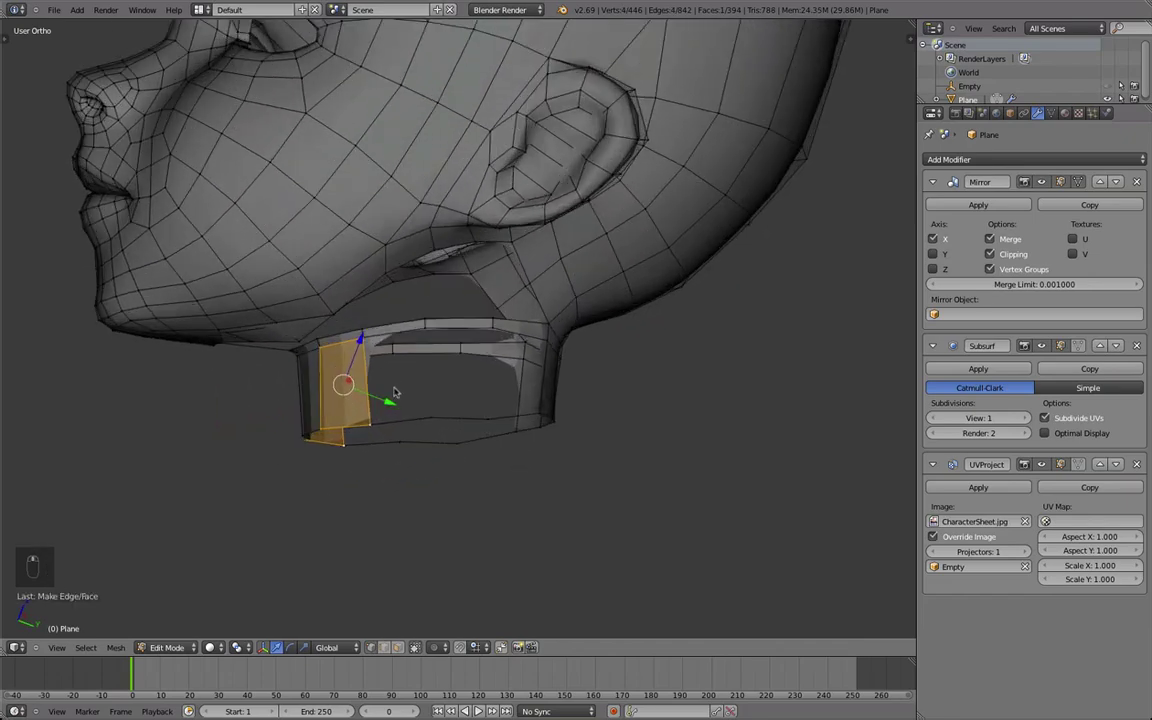
middle_drag(395, 392, 357, 412)
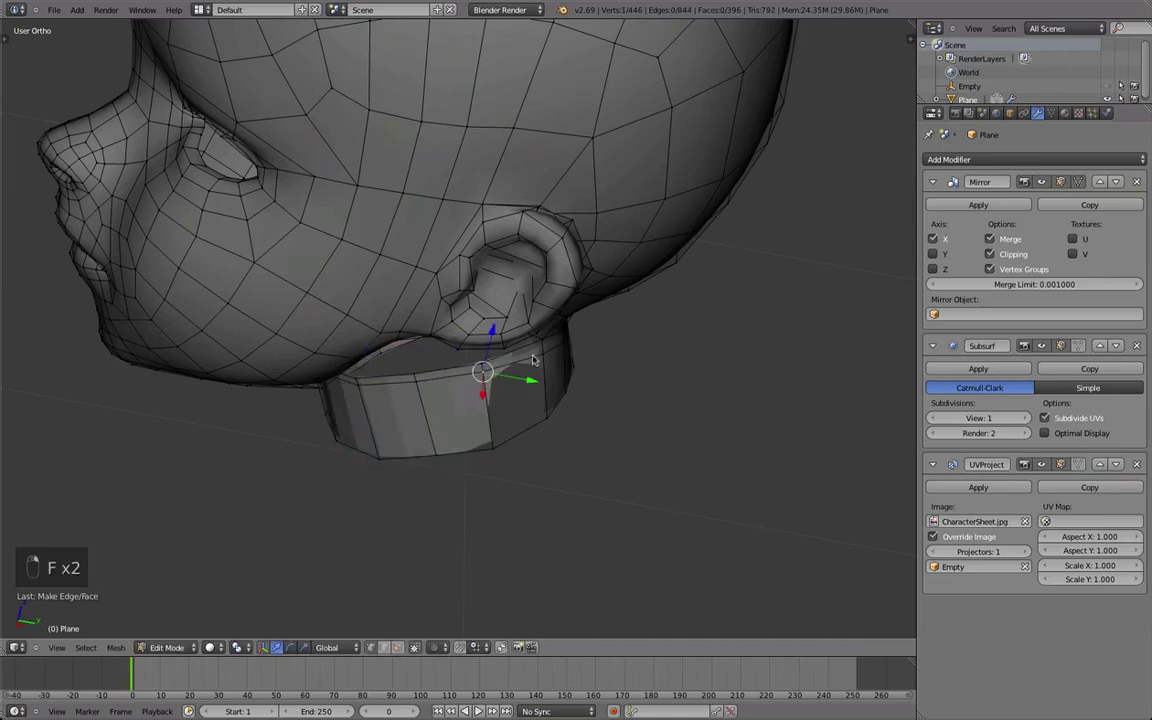
key(f)
Step: Move two bottom-edge vertices at the side of the neck to even out the lower outline
middle_drag(455, 444, 465, 440)
key(g)
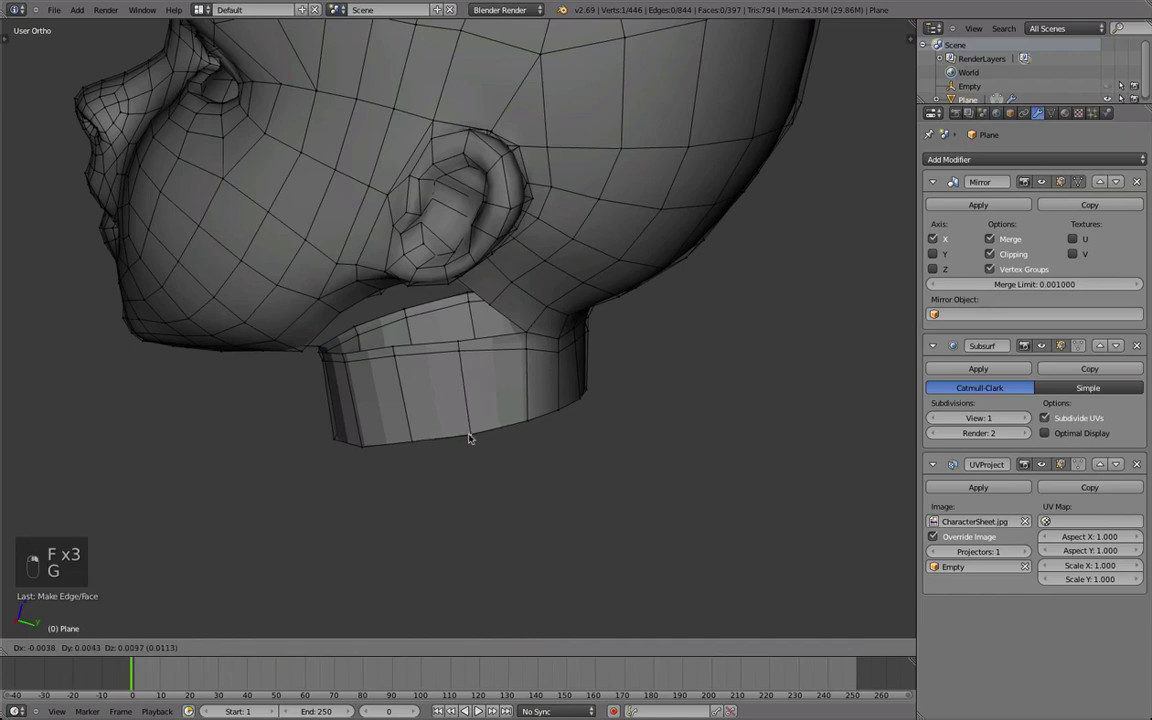
click(470, 438)
right_click(413, 444)
key(g)
click(419, 449)
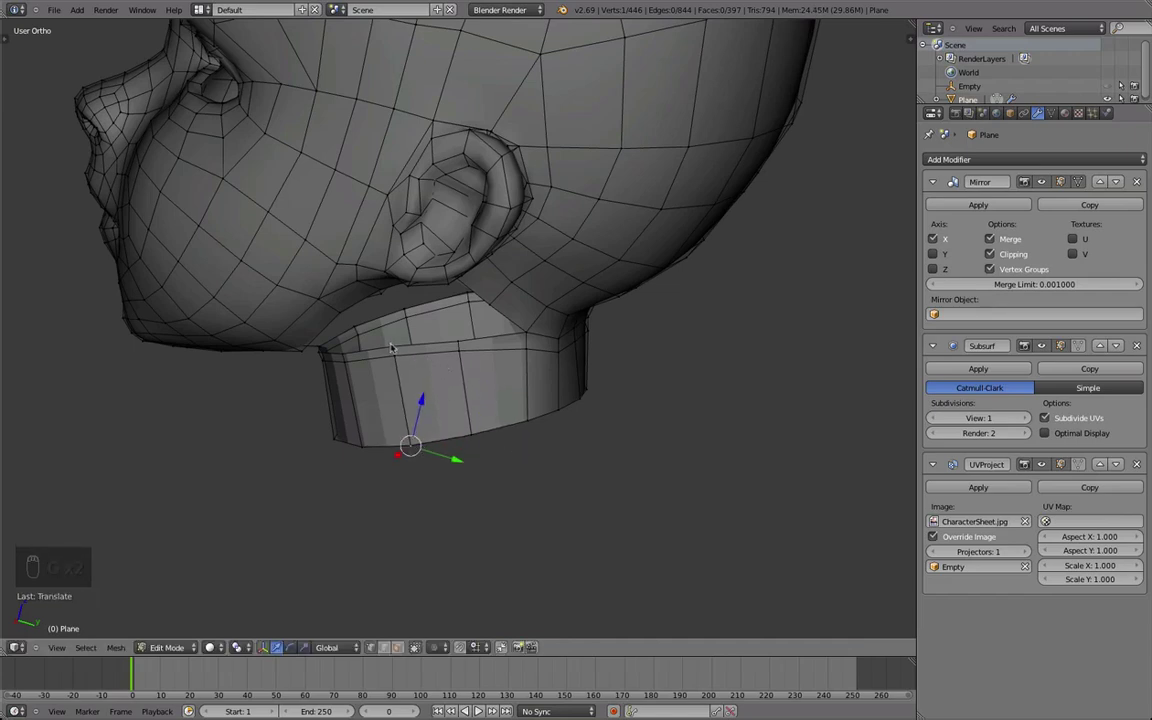
Step: Move a vertex on the underside of the chin and fill a face between the chin and the front of the neck
scroll(319, 342, down, 2)
middle_drag(319, 342, 507, 314)
scroll(424, 319, up, 2)
scroll(420, 243, up, 1)
shift+middle_drag(384, 228, 422, 375)
scroll(447, 306, up, 2)
scroll(450, 368, down, 1)
right_click(381, 268)
key(g)
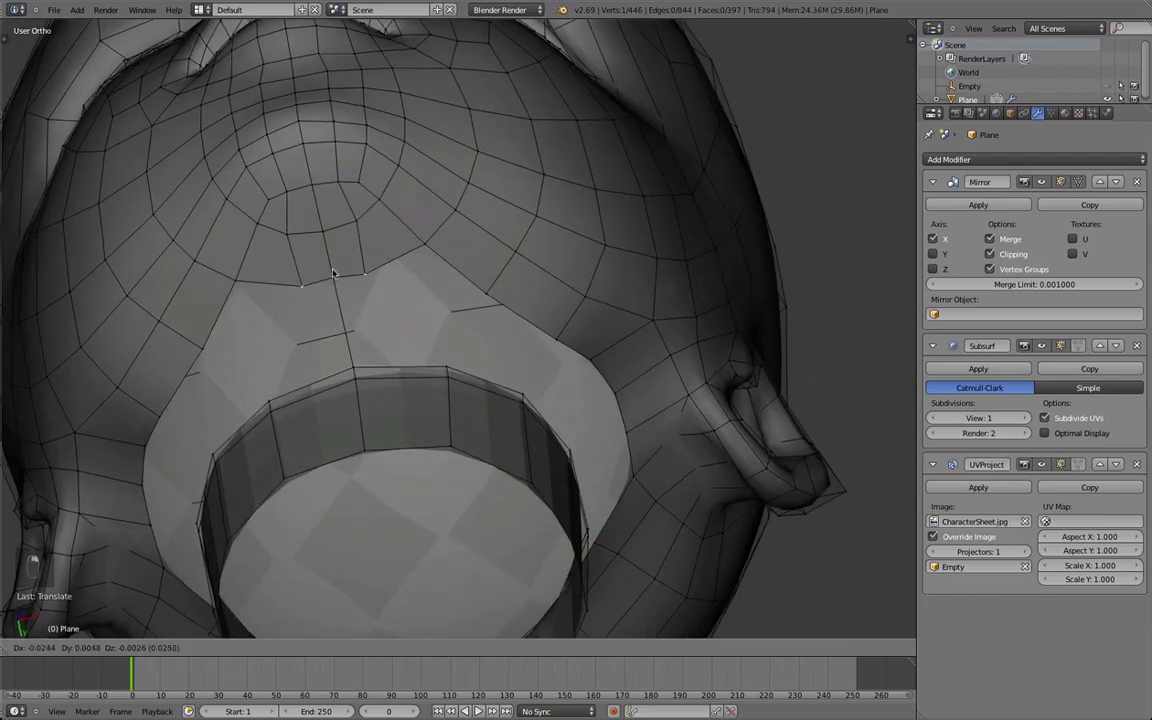
click(333, 272)
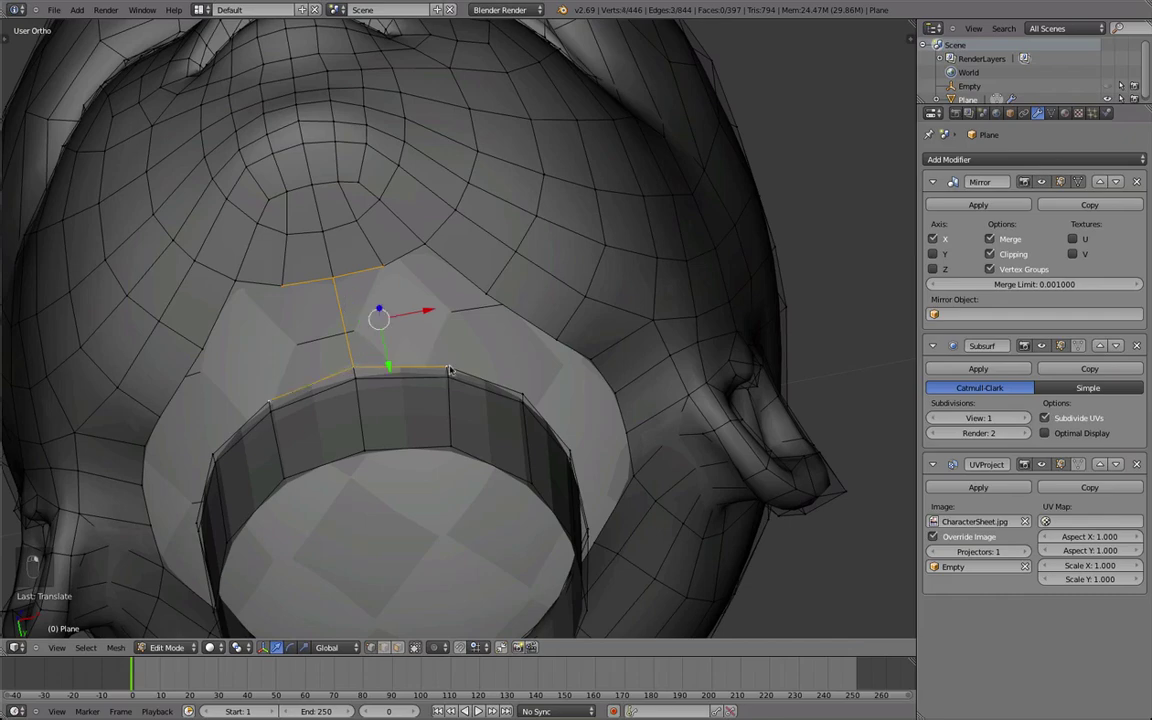
key(f)
Step: Leave Edit Mode and examine the smoothed jaw and neck from the side and from below
scroll(393, 390, down, 4)
middle_drag(440, 280, 296, 462)
key(Tab)
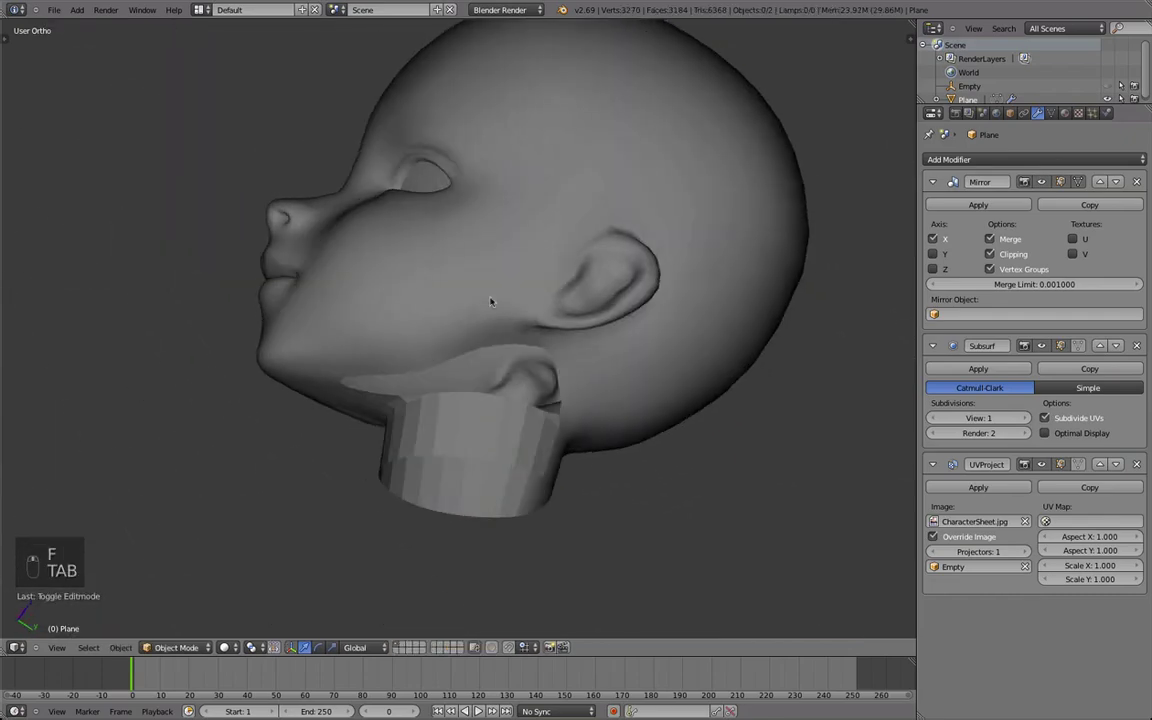
middle_drag(491, 301, 516, 268)
scroll(456, 388, up, 3)
scroll(455, 388, down, 2)
middle_drag(452, 389, 411, 373)
scroll(325, 366, up, 1)
Step: Return to Edit Mode and fill two more faces between the underside of the jaw and the neck
key(Tab)
scroll(385, 371, up, 1)
right_click(303, 358)
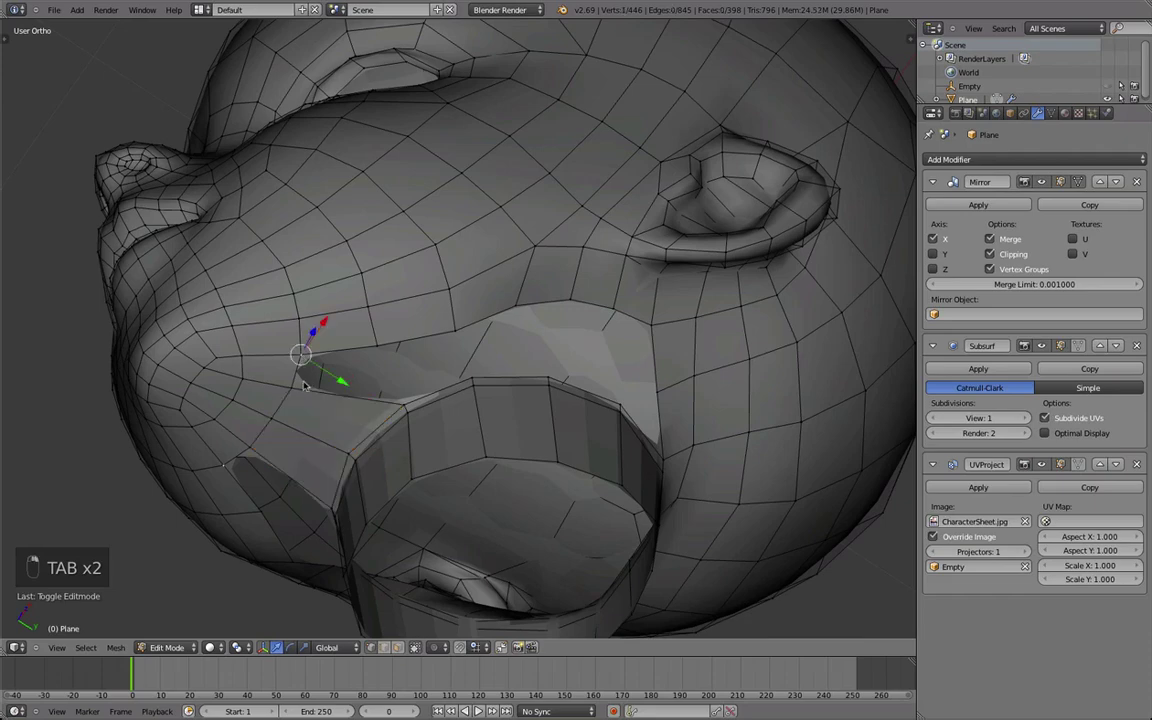
key(f)
middle_drag(491, 392, 461, 413)
middle_drag(401, 367, 368, 401)
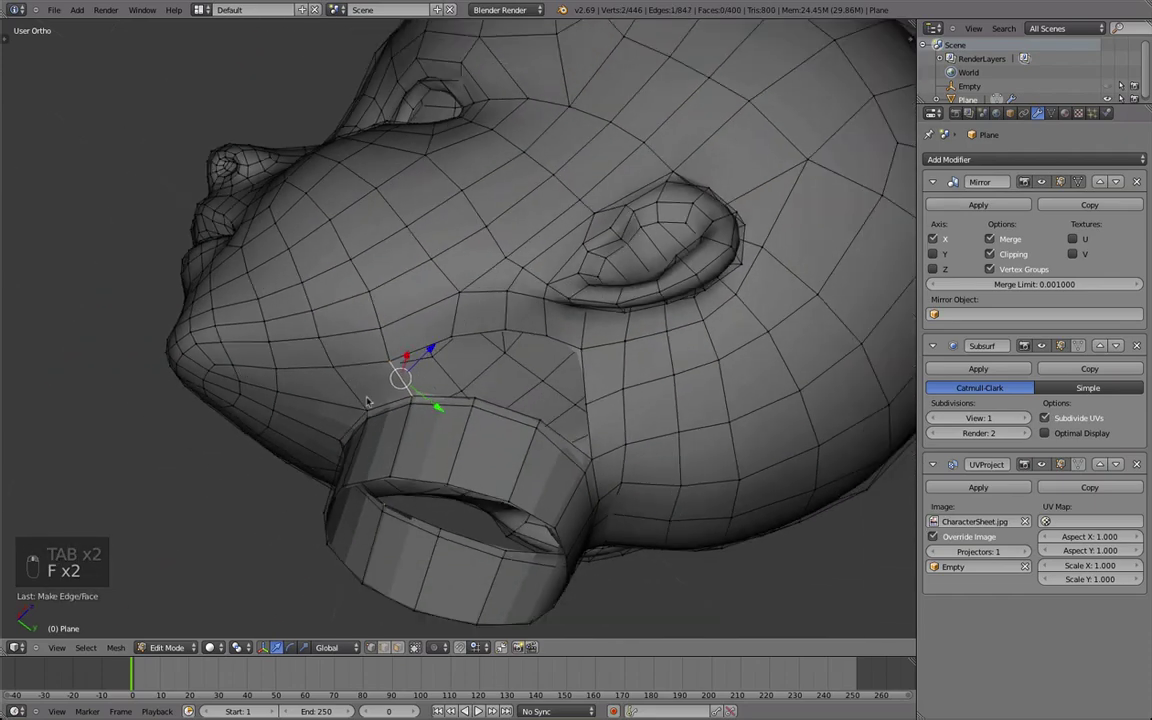
scroll(370, 400, down, 3)
scroll(420, 380, up, 4)
key(f)
key(super+z)
key(a)
Step: Extrude a vertex into the gap below the ear and fill two faces between the jaw and the neck
middle_drag(581, 345, 560, 330)
right_click(576, 376)
middle_drag(585, 382, 604, 388)
key(e)
click(535, 341)
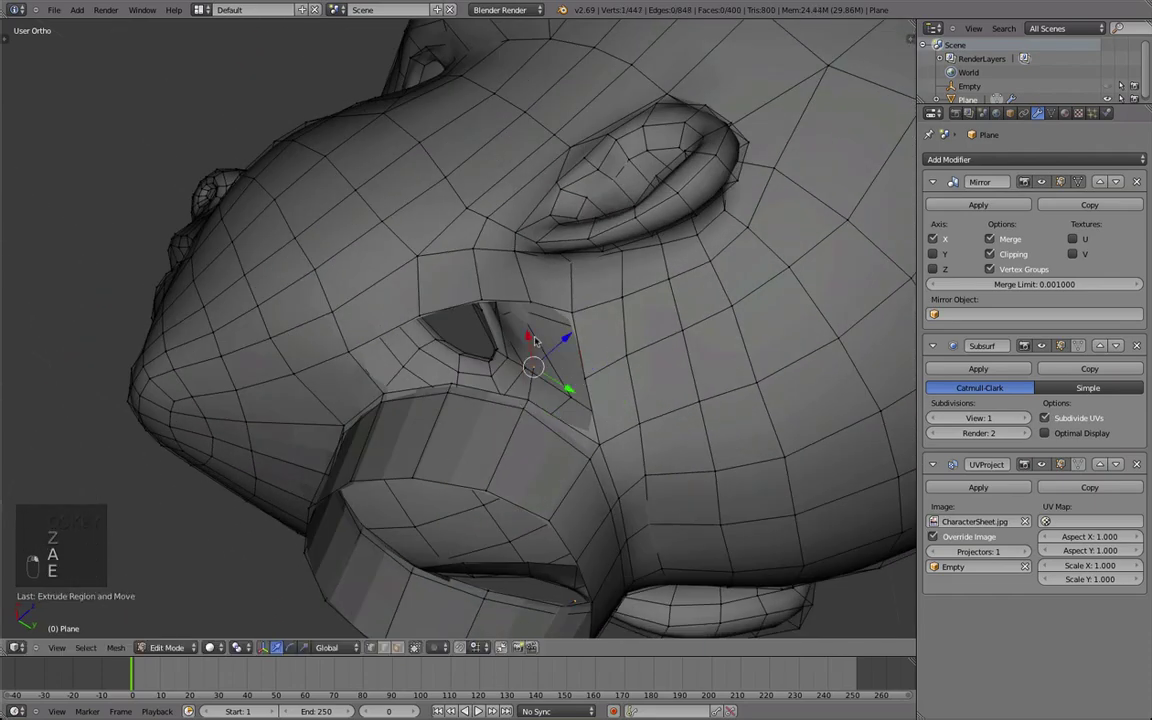
middle_drag(485, 306, 605, 386)
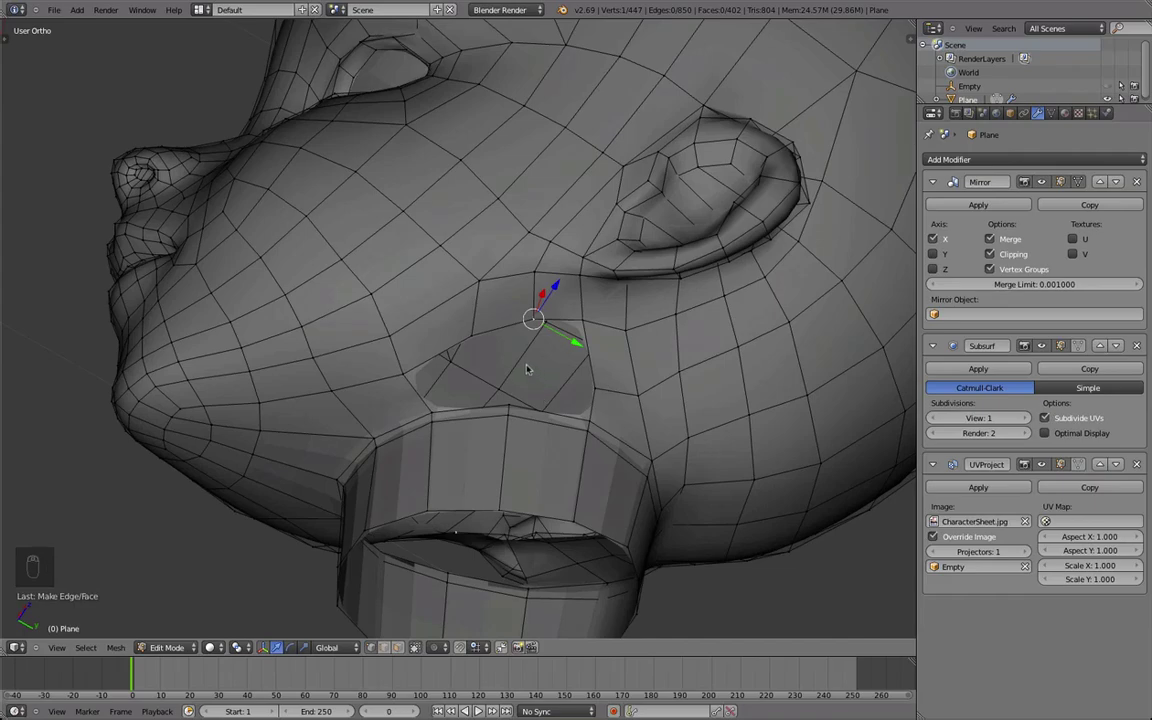
Step: Select the edge loops beside the gap below the ear and slide them to even out the spacing
middle_drag(526, 369, 430, 368)
alt+right_click(437, 411)
key(d)
alt+right_click(522, 402)
key(d)
Step: Add a loop cut down the side of the neck below the ear and reposition the vertices beside it
key(ctrl+r)
click(500, 425)
alt+right_click(491, 441)
key(a)
right_click(514, 465)
key(g)
key(g)
right_click(455, 470)
key(g)
click(451, 471)
key(g)
Step: Adjust the edges around the gap below the ear and fill two faces joining the jaw to the neck
click(566, 282)
key(r)
key(r)
key(g)
key(g)
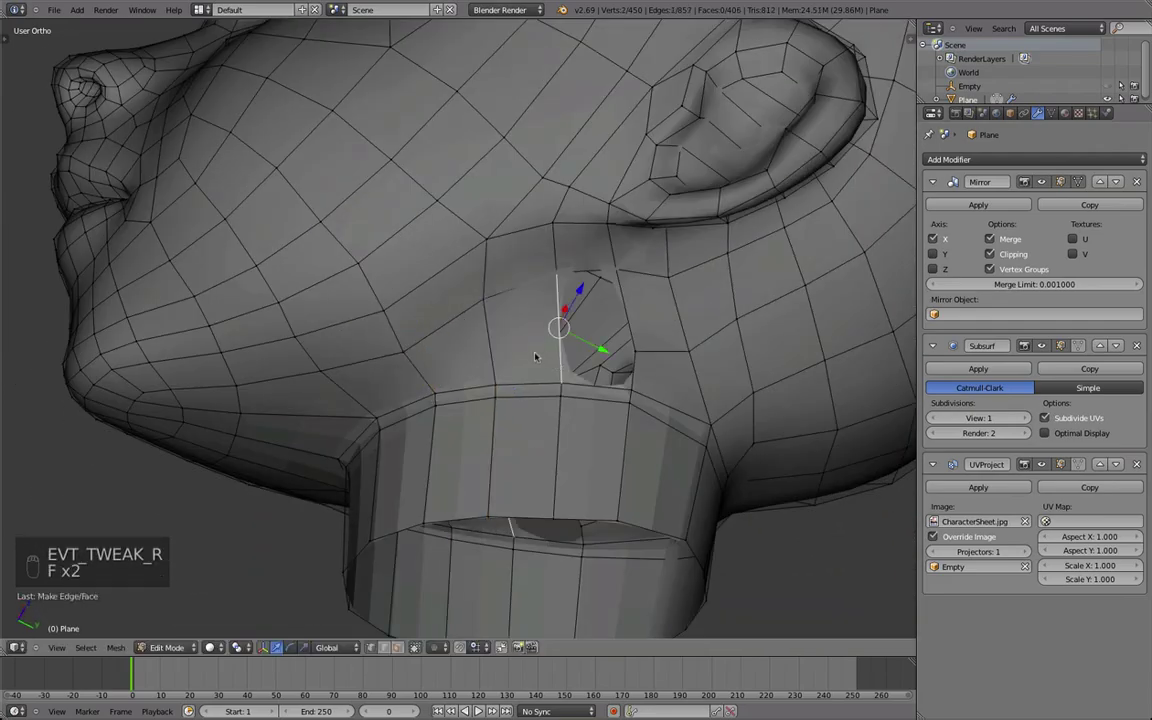
Step: Undo the last face fill, delete the added edge loop on the side of the neck and undo the subsequent edit
middle_drag(535, 356, 536, 490)
key(super+z)
alt+right_click(558, 398)
key(x)
click(512, 549)
middle_drag(508, 535, 452, 415)
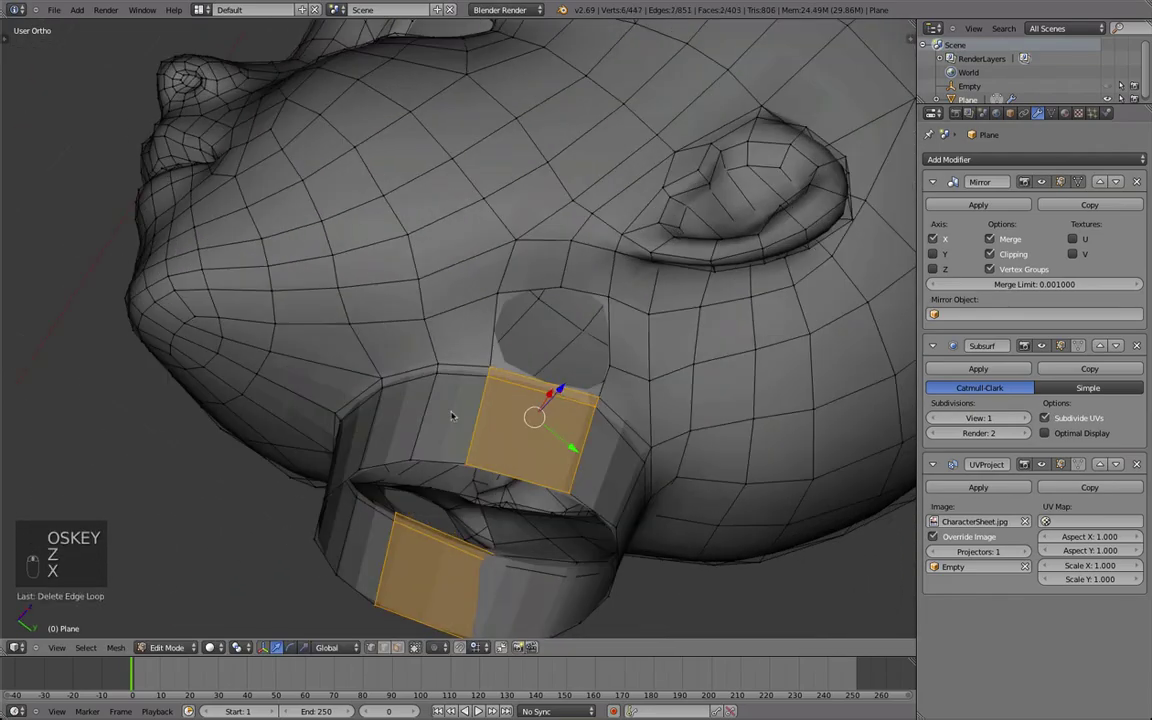
click(523, 349)
key(super+z)
Step: Delete the geometry directly beneath the earlobe and move a vertex on the edge of the resulting opening
middle_drag(523, 349, 548, 288)
key(a)
scroll(612, 389, down, 2)
middle_drag(612, 389, 510, 376)
scroll(545, 303, up, 3)
right_click(560, 317)
scroll(530, 358, up, 1)
key(x)
click(479, 272)
right_click(524, 338)
key(g)
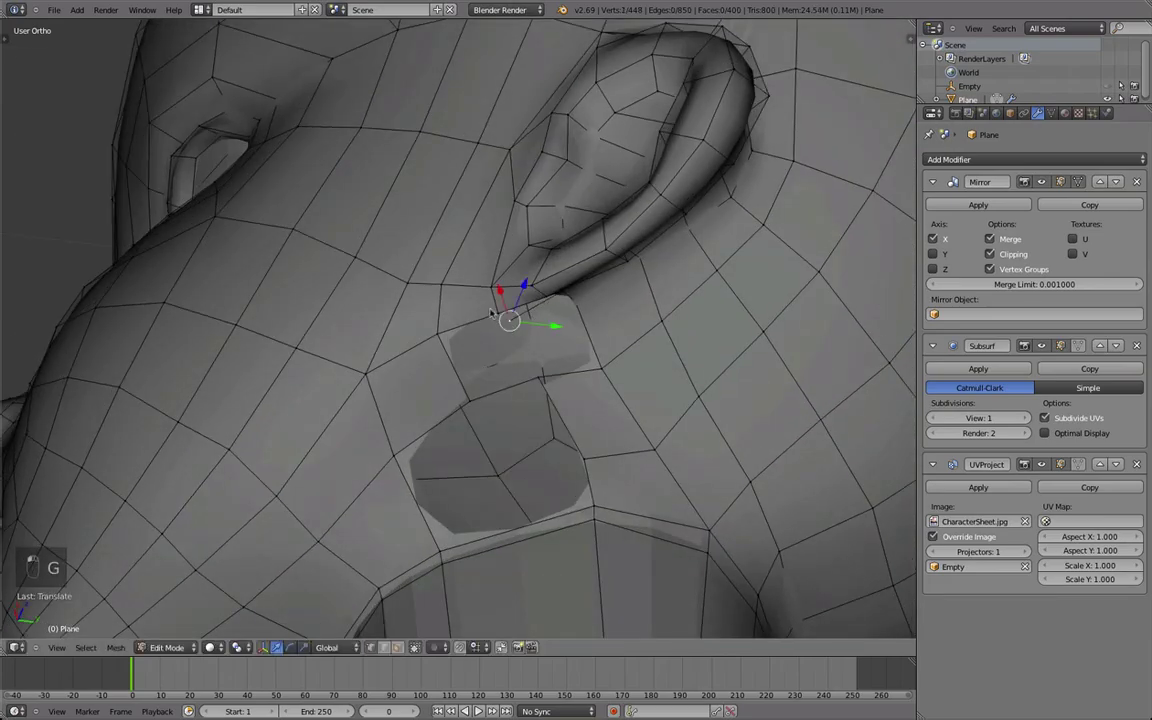
Step: Extrude a vertex from the edge of the opening beneath the earlobe and fill faces to bridge the gap
middle_drag(490, 313, 474, 400)
key(f)
key(z)
key(g)
key(z)
right_click(424, 236)
key(e)
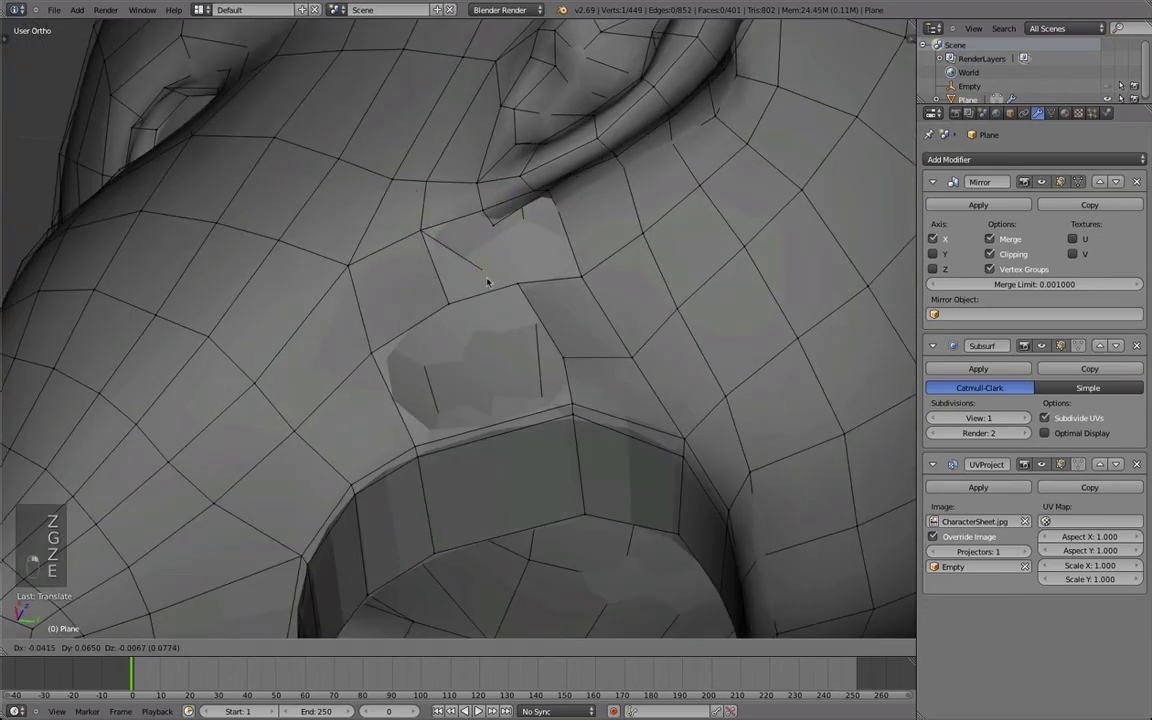
click(489, 279)
key(f)
middle_drag(490, 262, 525, 188)
key(f)
Step: Reposition the vertices of the filled area beneath the earlobe to smooth its transition into the neck
key(g)
click(567, 272)
key(Tab)
key(Tab)
middle_drag(567, 272, 441, 311)
key(g)
click(555, 256)
key(Tab)
key(Tab)
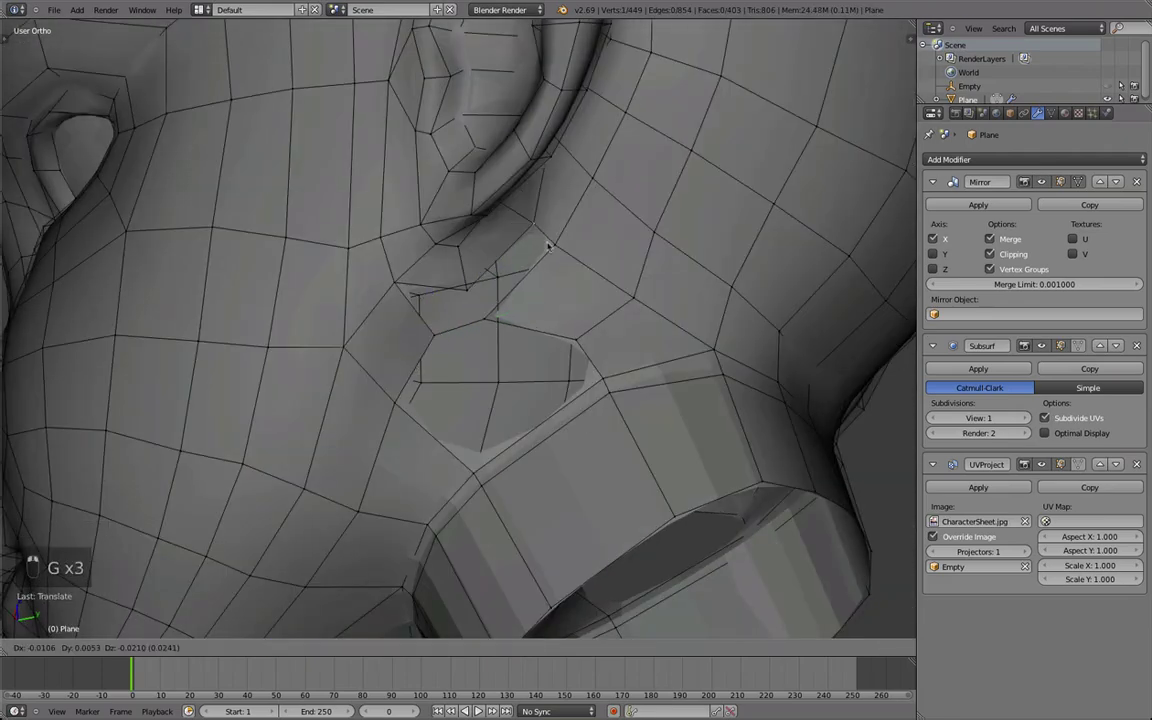
click(414, 343)
Step: Add a loop cut through the new faces beneath the earlobe
middle_drag(414, 343, 440, 380)
key(a)
key(ctrl+r)
right_click(482, 307)
key(ctrl+r)
right_click(482, 339)
scroll(440, 380, up, 3)
Step: Try to rip the vertex at the top of the ear and delete the surrounding faces, and undo the deletion
right_click(510, 362)
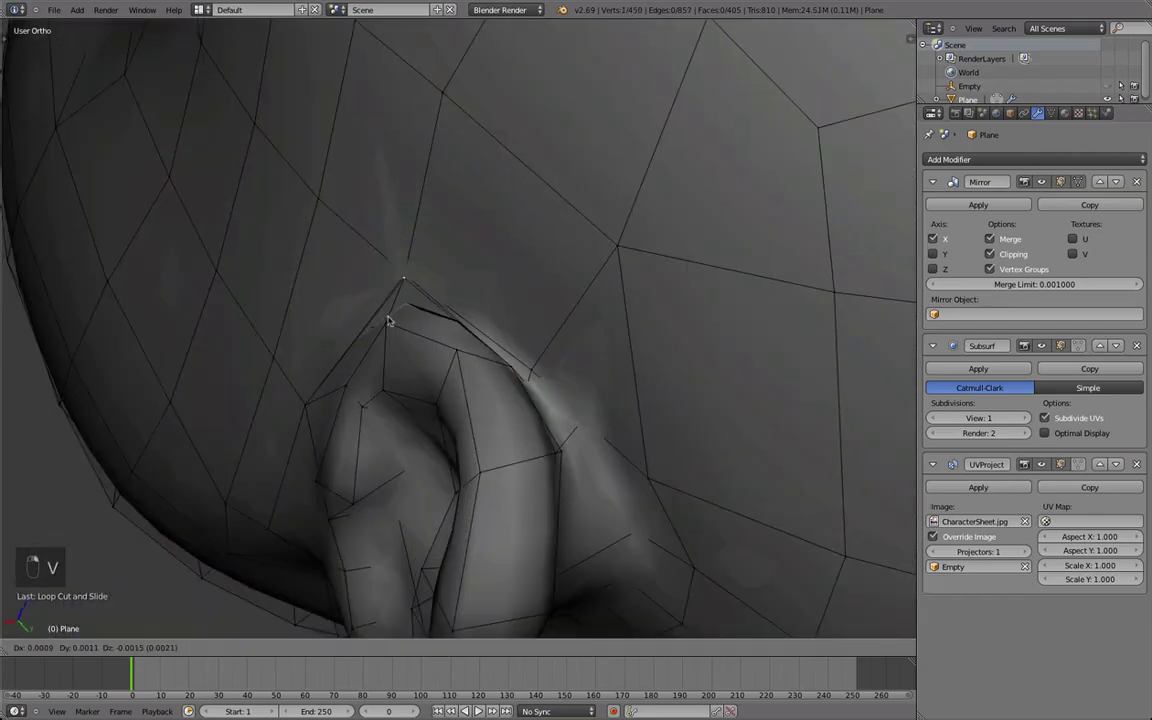
click(388, 319)
key(minus)
middle_drag(527, 450, 394, 695)
key(x)
click(546, 394)
middle_drag(546, 394, 437, 527)
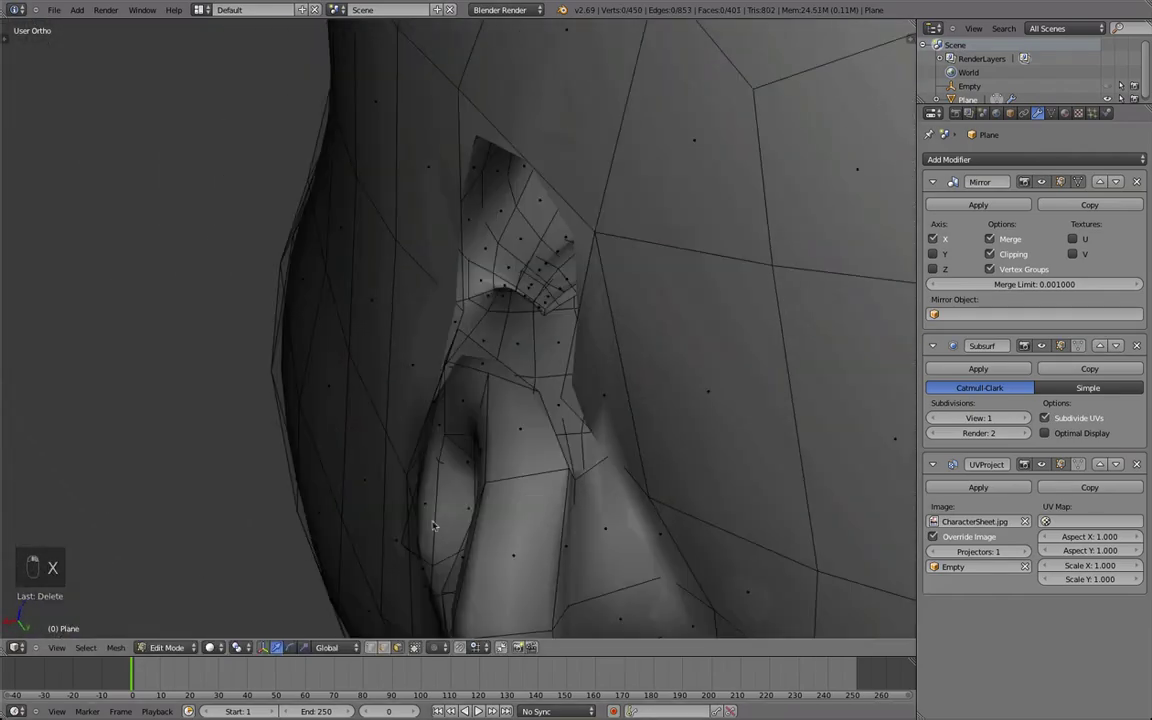
key(super+z)
Step: Delete the unwanted geometry at the top of the ear and fill a face between the ear rim and head
key(x)
click(437, 535)
click(384, 648)
right_click(506, 437)
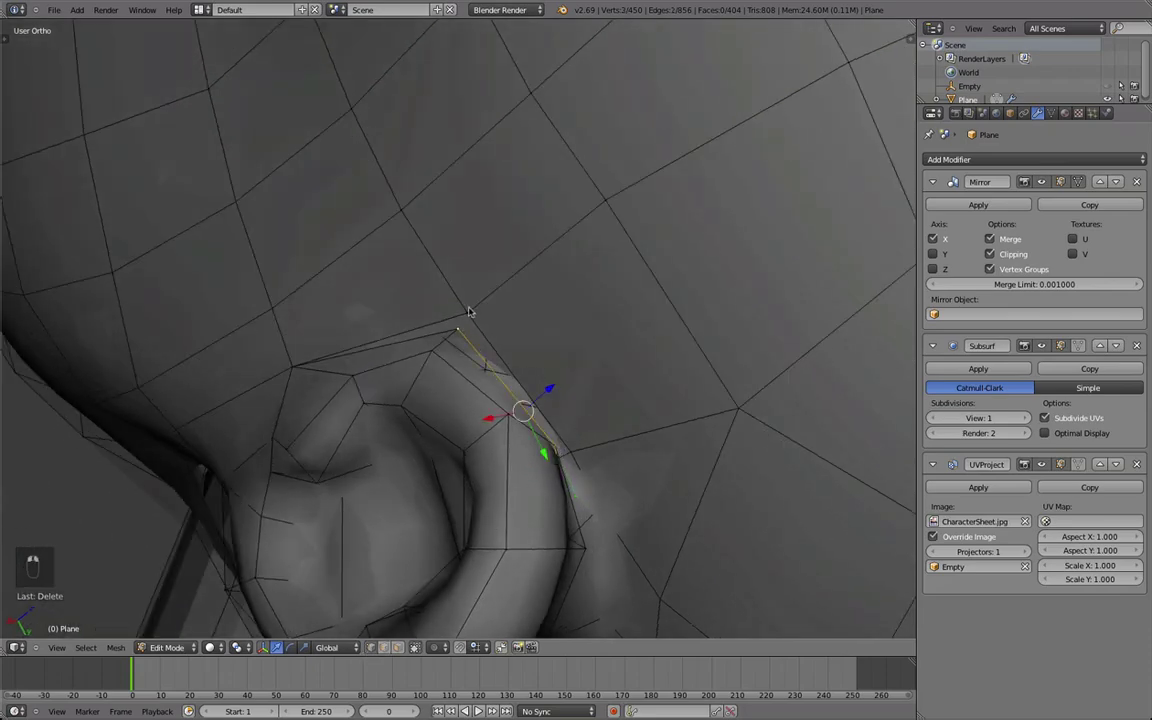
shift+right_click(490, 345)
key(f)
Step: Adjust the vertices along the front of the ear and delete the face between the ear and cheek
middle_drag(490, 345, 349, 416)
right_click(462, 318)
shift+middle_drag(349, 416, 458, 270)
shift+right_click(414, 306)
key(d)
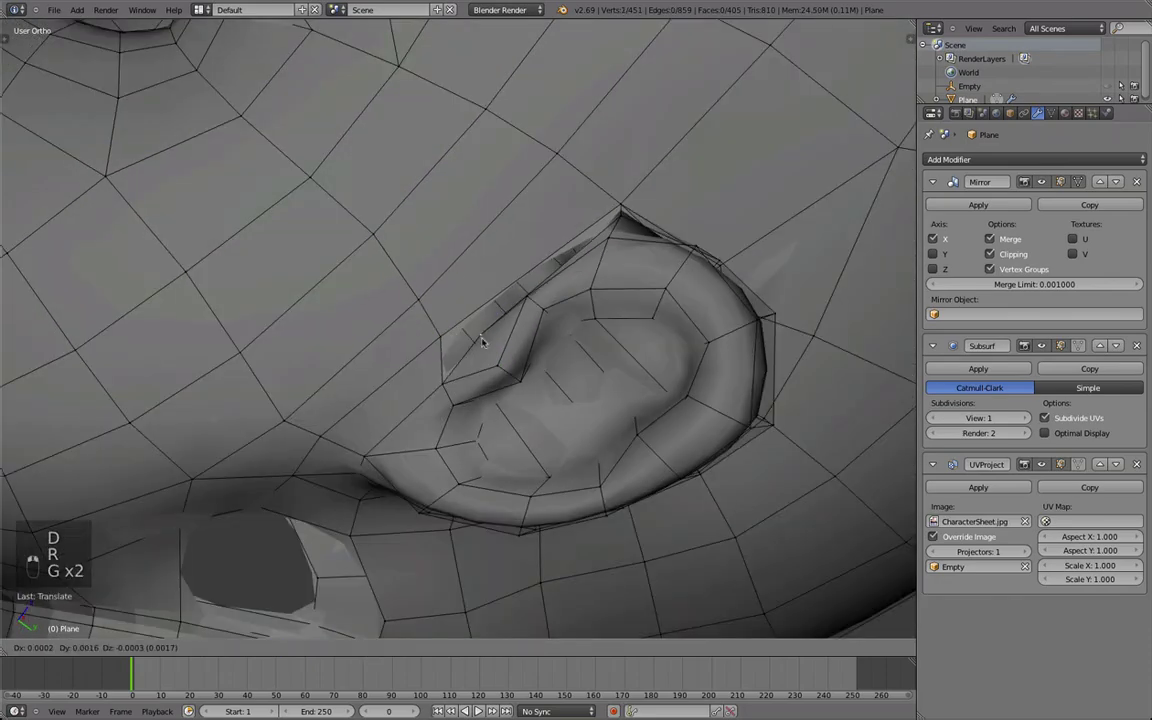
click(479, 322)
middle_drag(479, 322, 515, 305)
right_click(613, 203)
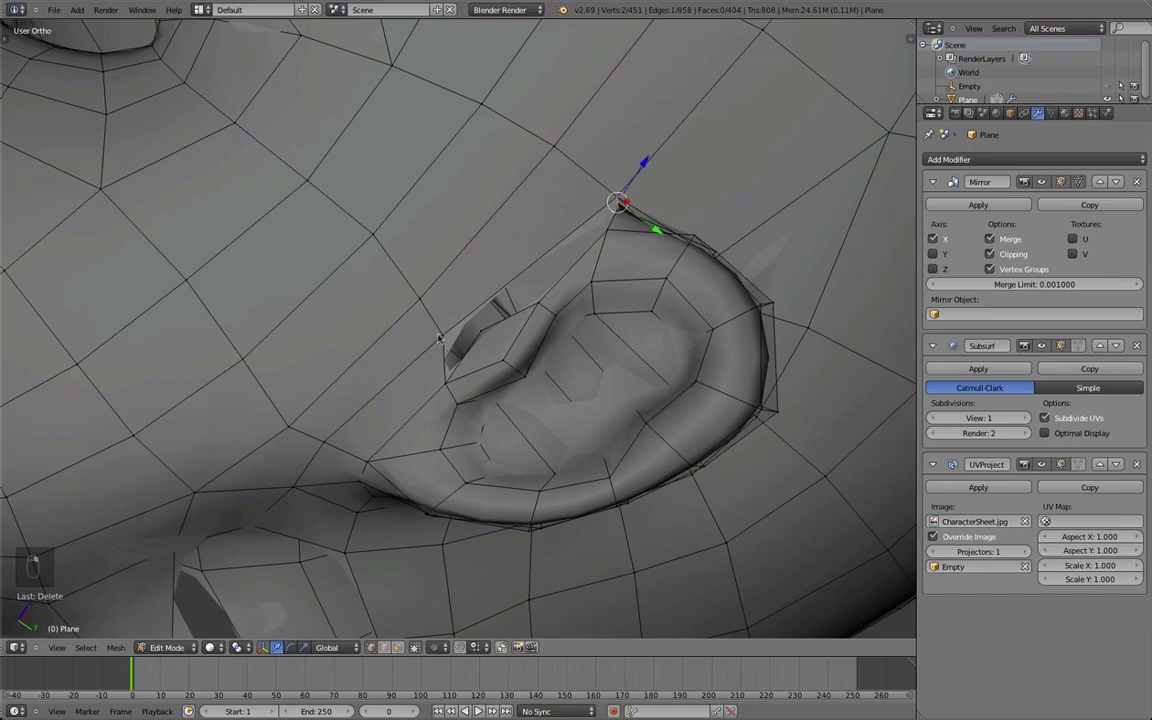
Step: Try to rework the edges at the ear's upper front corner and undo the last edit
key(KP_3)
scroll(456, 357, down, 3)
key(a)
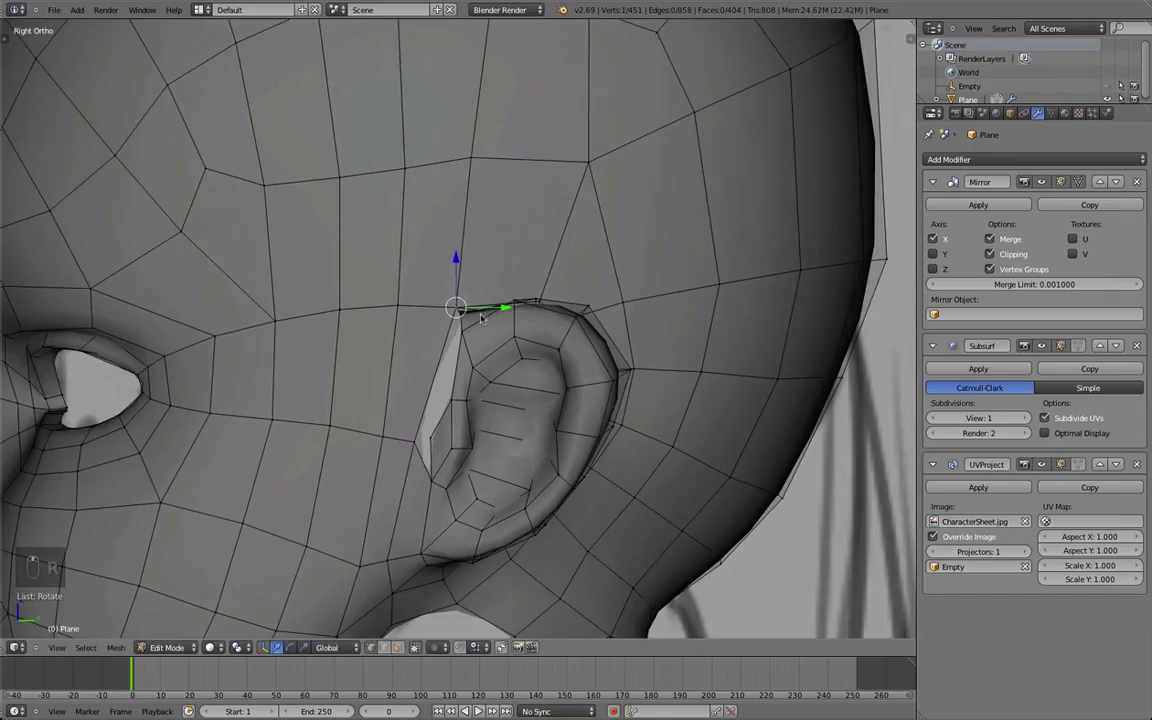
scroll(481, 318, up, 5)
middle_drag(481, 318, 400, 490)
alt+right_click(602, 380)
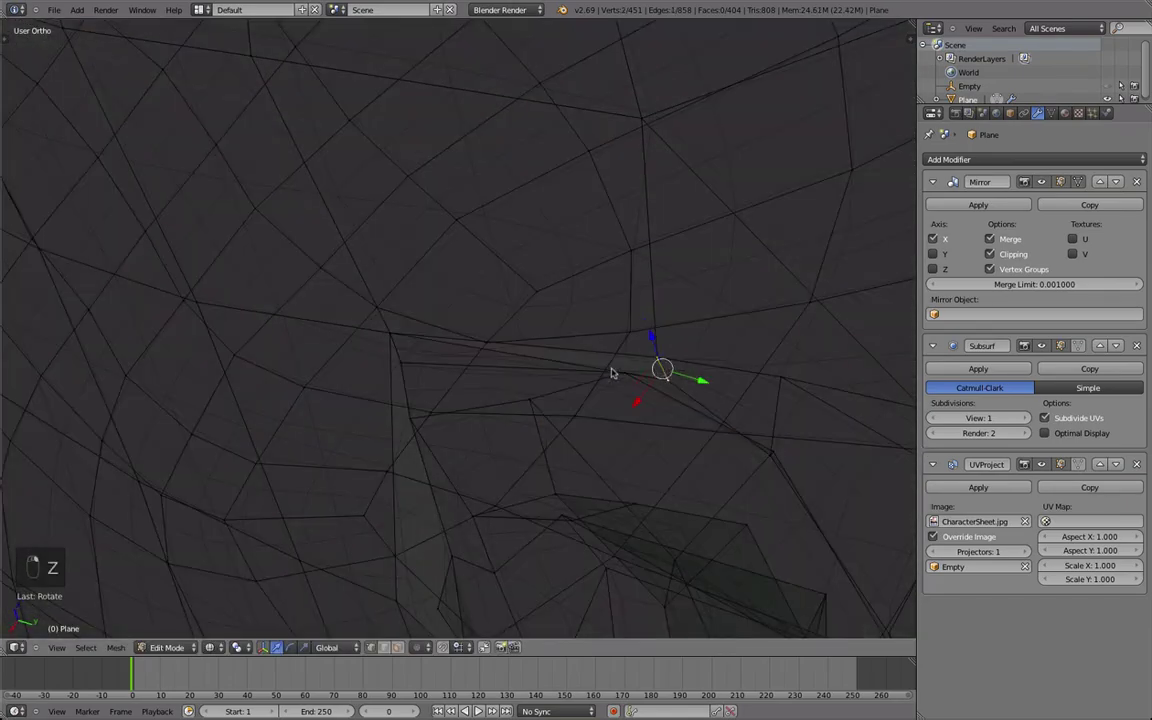
key(z)
key(super+z)
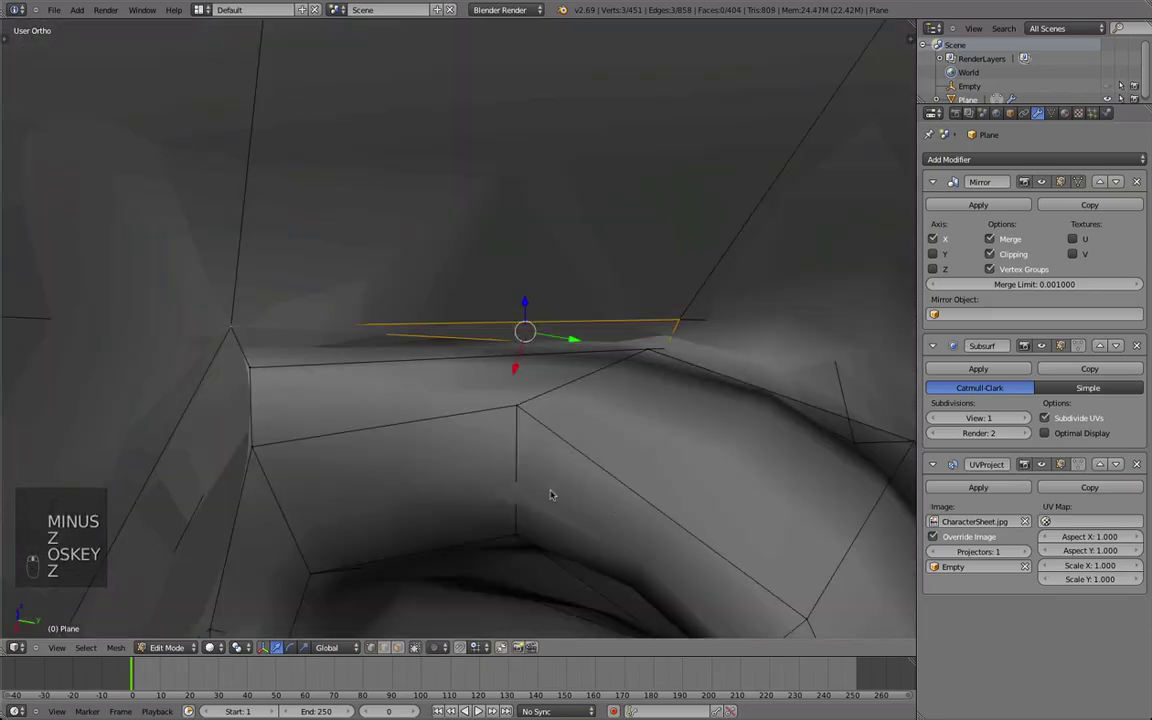
Step: Rip the vertex at the ear's upper front corner and delete the unwanted geometry beside it
middle_drag(433, 349, 449, 352)
key(z)
scroll(415, 370, up, 3)
key(z)
right_click(366, 350)
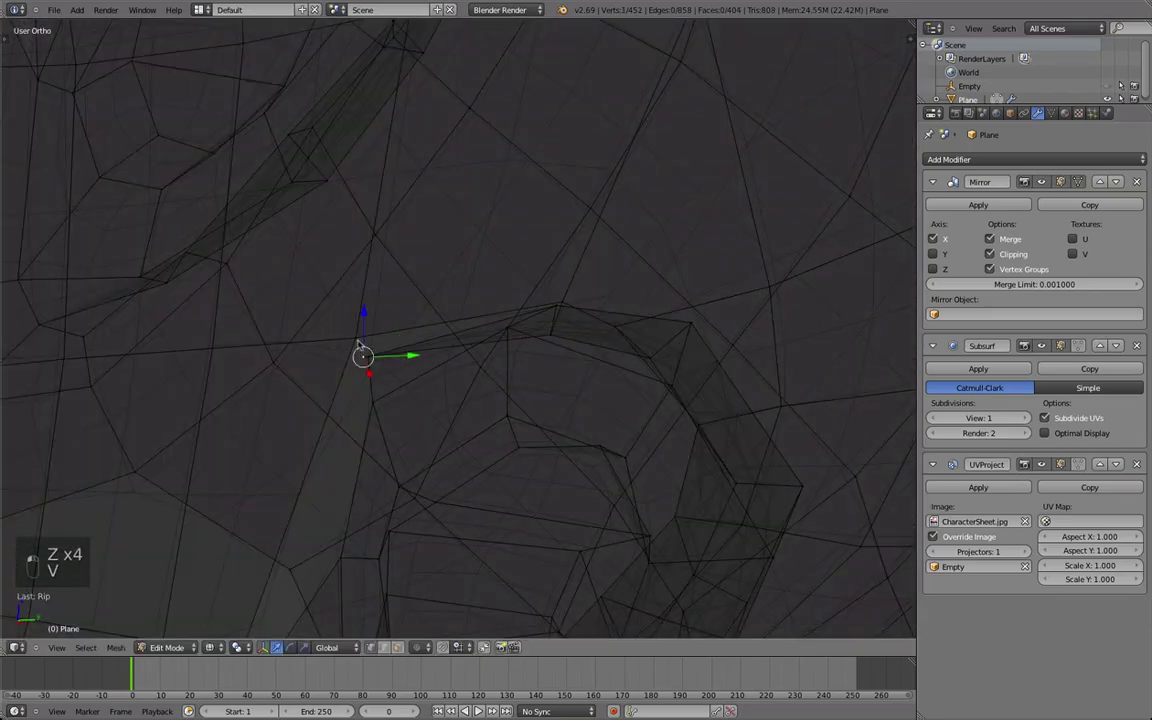
key(f)
key(z)
scroll(479, 395, down, 3)
scroll(475, 316, up, 3)
key(x)
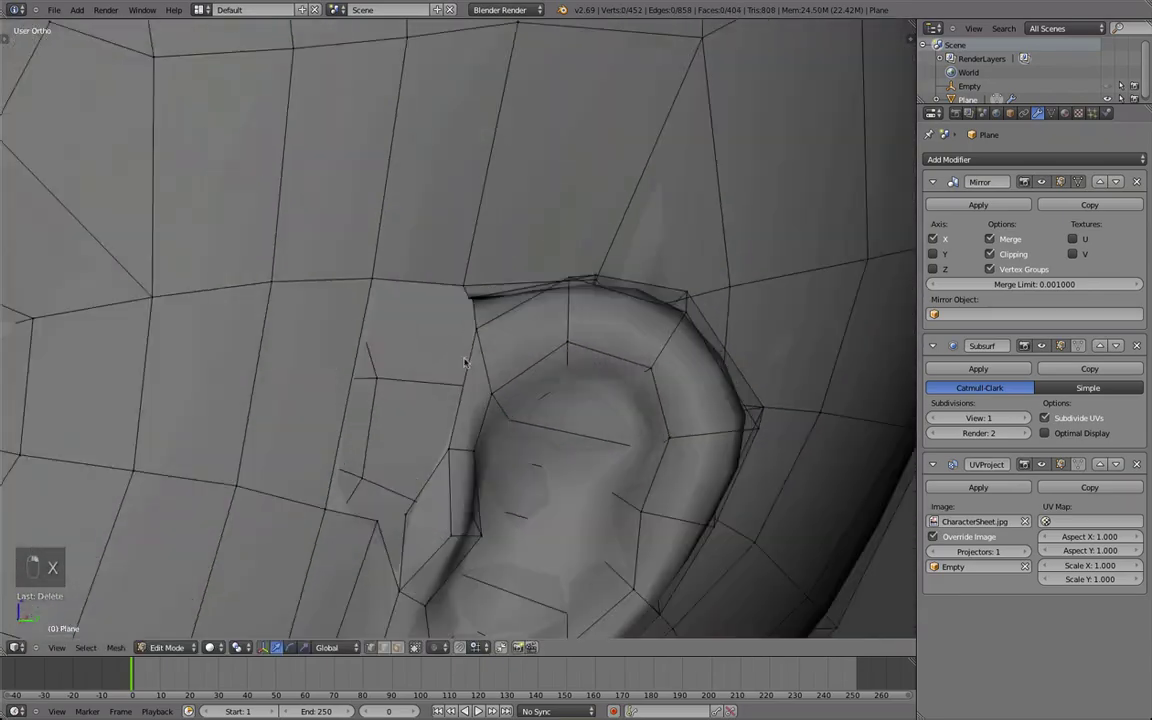
Step: Extrude an edge from the ear's upper front corner down into the gap in front of the ear
scroll(465, 362, up, 3)
right_click(453, 301)
middle_drag(453, 320, 500, 450)
key(r)
key(s)
key(e)
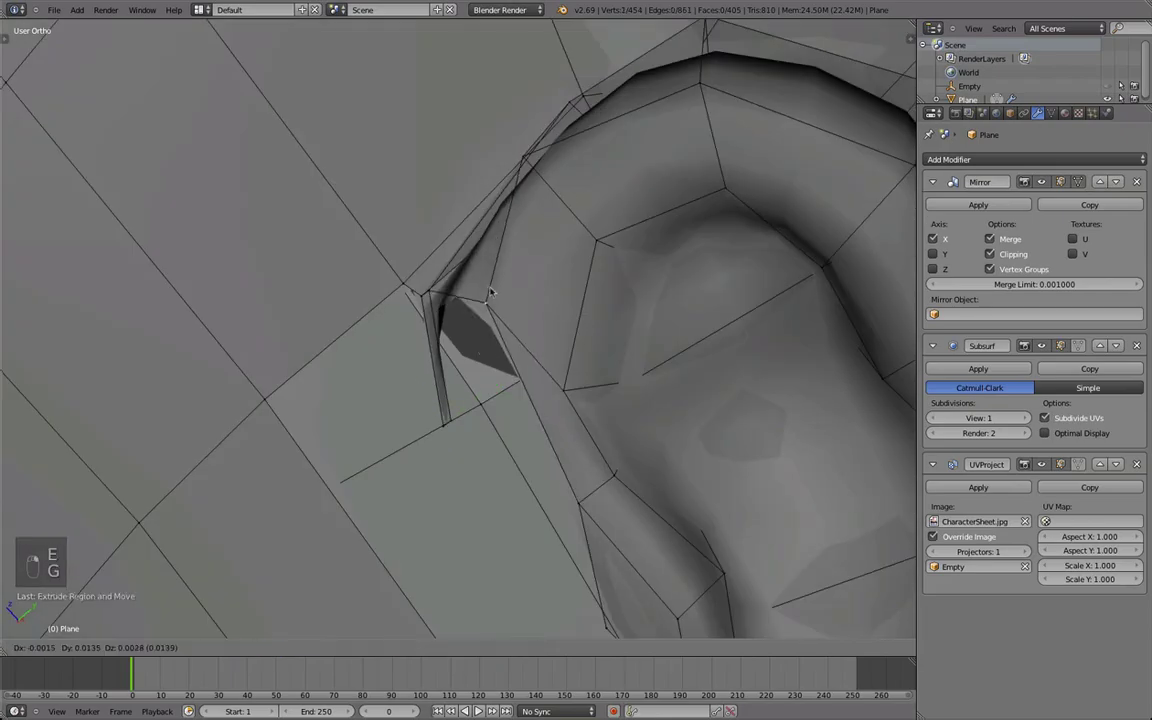
click(491, 292)
Step: Move, rotate and scale the extruded edge to fit the gap in front of the ear
right_click(460, 372)
key(g)
key(r)
key(r)
key(s)
key(g)
right_click(418, 208)
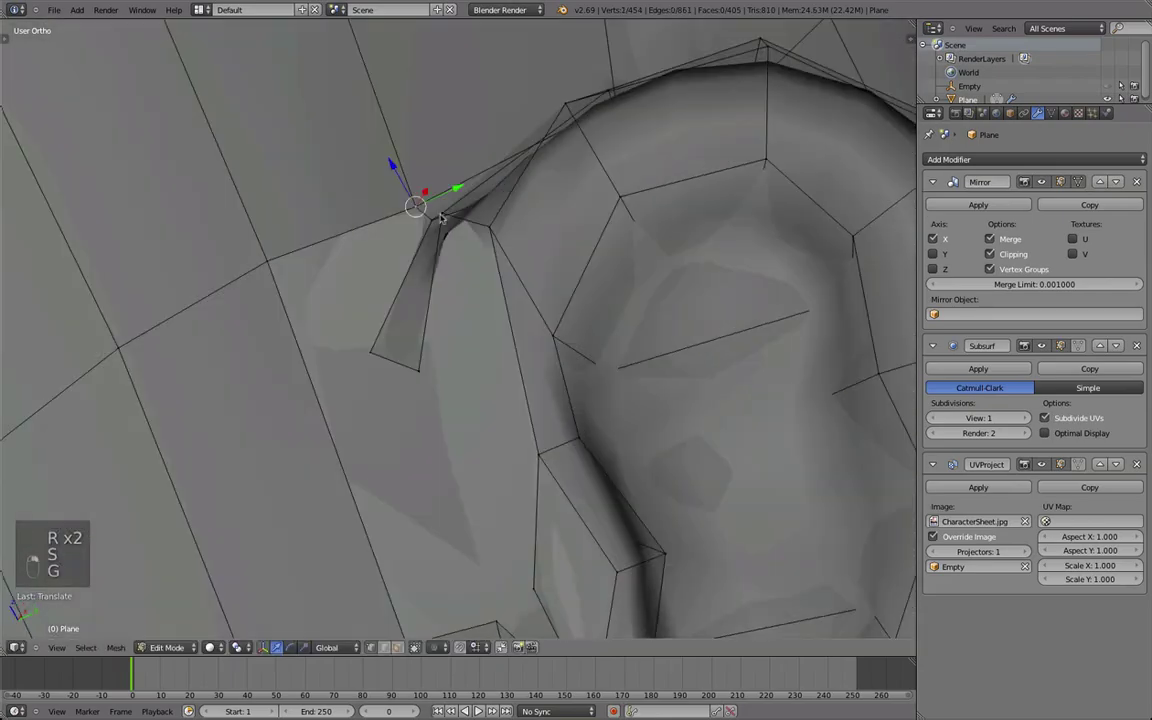
Step: Fill a face at the ear's upper front corner and slide the adjoining vertices into place
key(f)
key(Tab)
key(Tab)
key(g)
click(442, 339)
key(Tab)
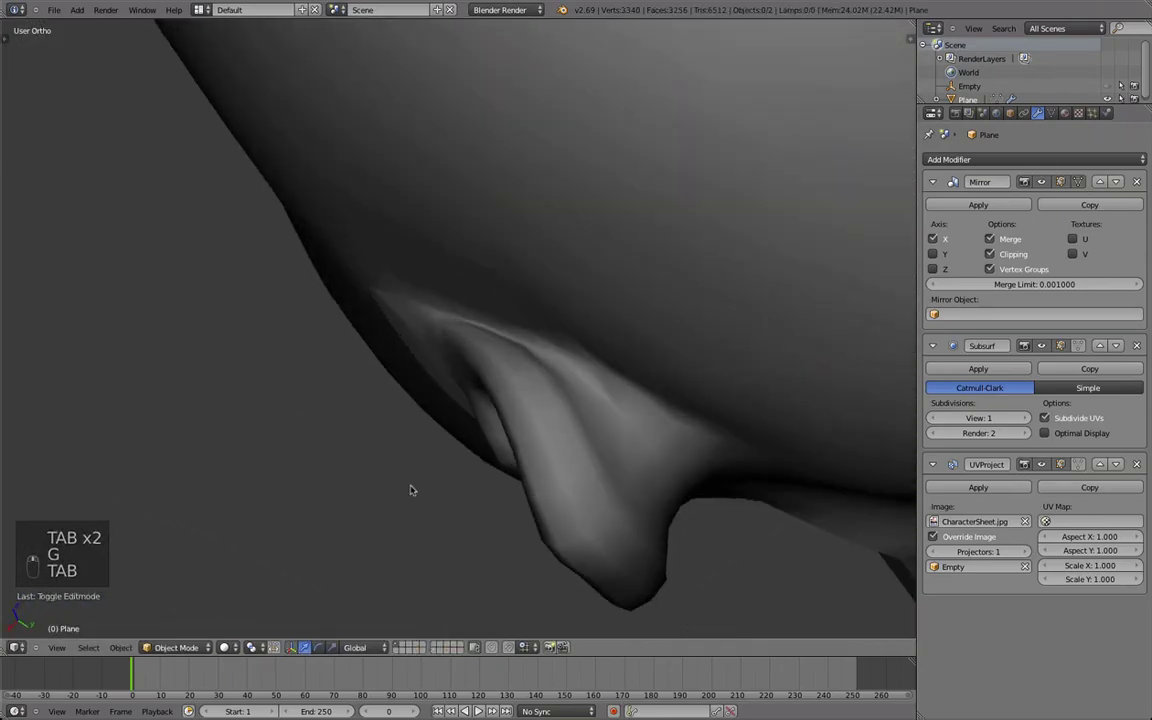
key(Tab)
key(g)
key(g)
click(447, 225)
Step: Reposition the vertices around the top and upper front of the ear where it joins the head
middle_drag(450, 230, 570, 290)
right_click(635, 262)
key(g)
key(g)
click(687, 296)
key(a)
key(a)
key(a)
middle_drag(687, 296, 450, 330)
right_click(437, 264)
key(g)
click(436, 268)
middle_drag(483, 427, 542, 378)
scroll(542, 378, up, 3)
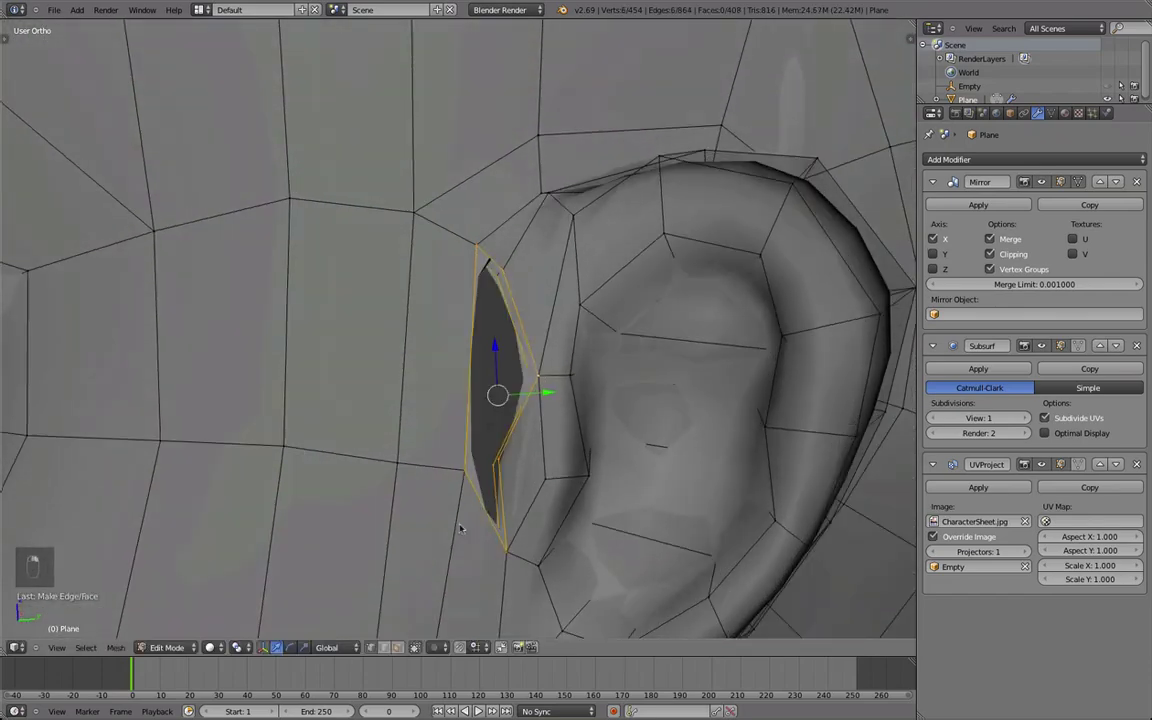
Step: Remove the extra vertex at the gap in front of the ear and fill the remaining hole with faces
middle_drag(460, 529, 462, 514)
key(a)
right_click(468, 462)
key(e)
click(506, 443)
middle_drag(508, 452, 531, 512)
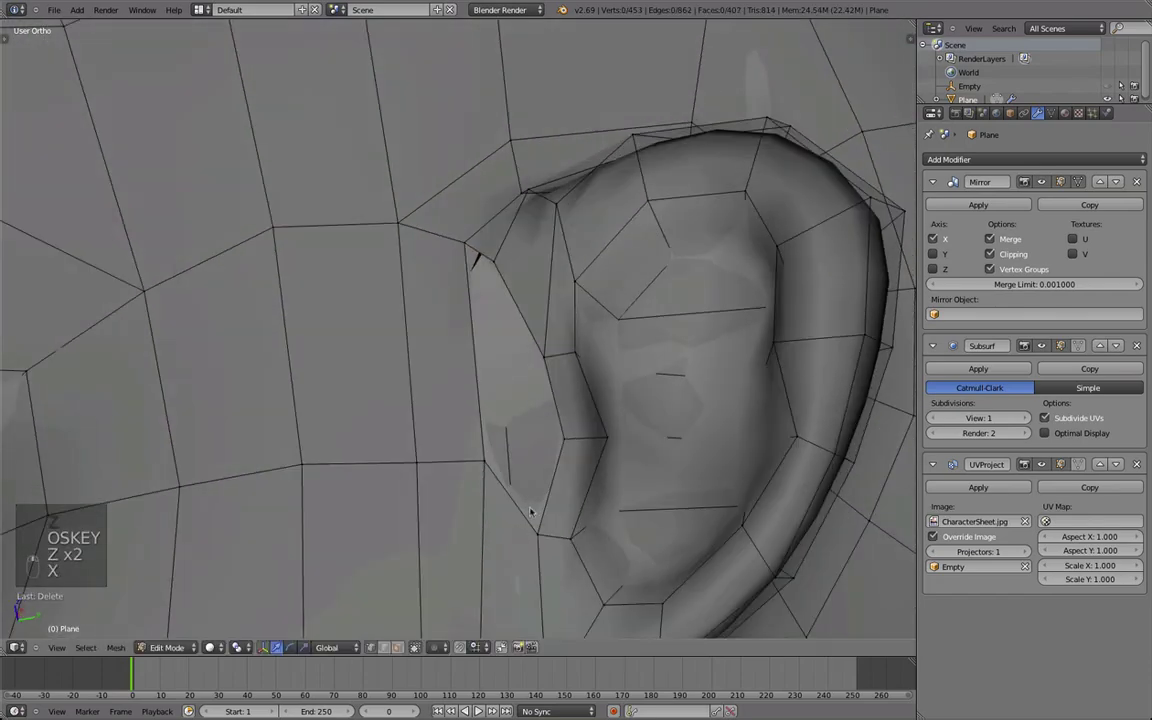
key(f)
key(Tab)
key(Tab)
key(Tab)
key(Tab)
Step: Move the vertex at the front edge of the ear to smooth its transition into the cheek
scroll(491, 468, down, 6)
key(Tab)
scroll(548, 396, up, 5)
key(g)
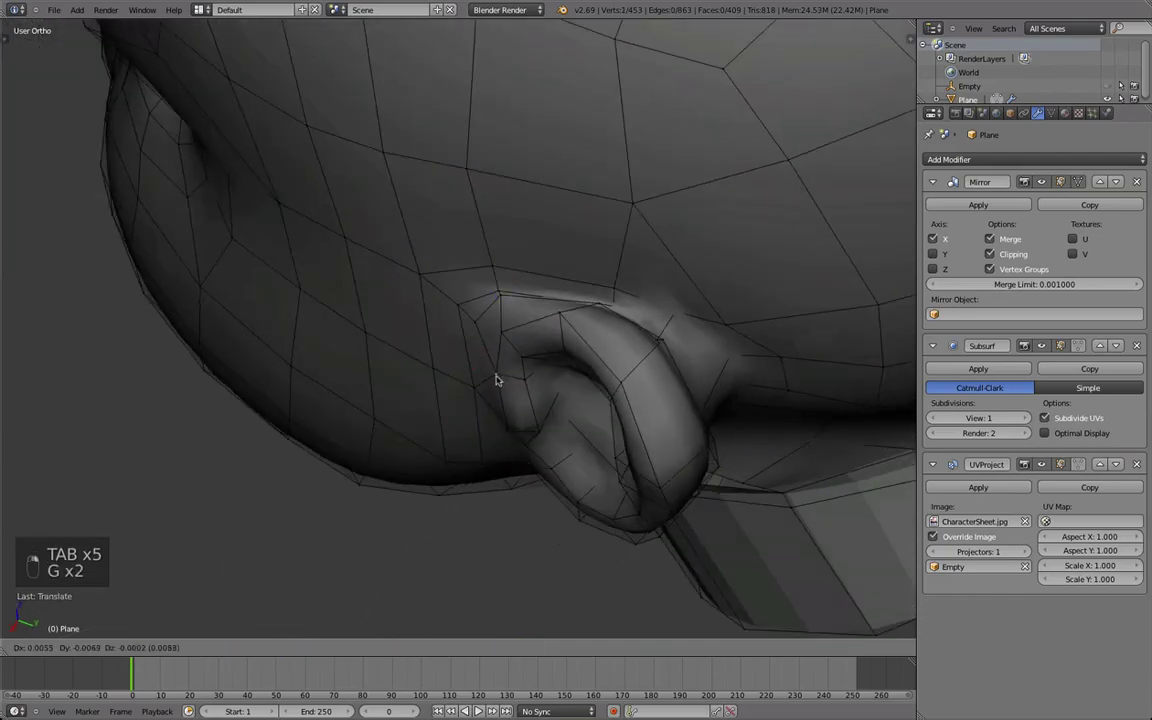
click(496, 380)
key(Tab)
key(Tab)
scroll(478, 325, up, 5)
Step: Move the vertices along the inner edge of the earlobe to refine its shape
right_click(527, 496)
key(g)
click(524, 508)
shift+right_click(502, 508)
key(minus)
middle_drag(505, 490, 510, 317)
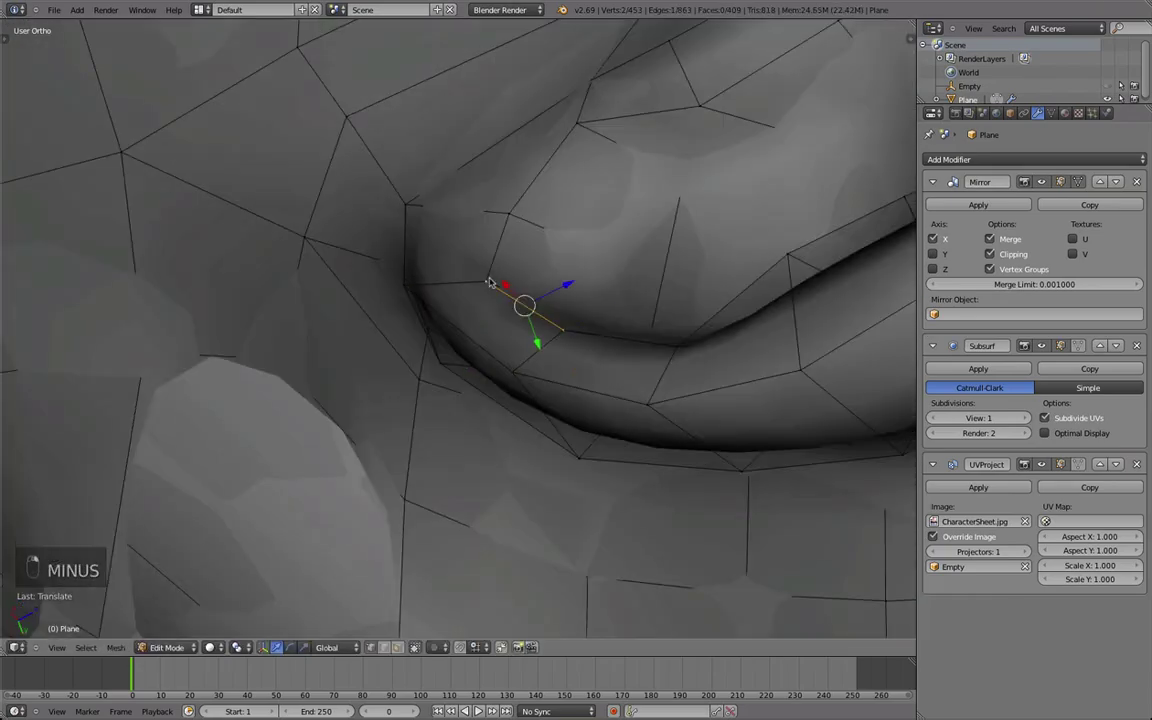
key(g)
click(492, 290)
Step: Reposition the edge where the front of the earlobe meets the cheek
scroll(500, 310, down, 8)
key(Tab)
key(Tab)
scroll(480, 350, up, 3)
key(d)
click(400, 362)
key(g)
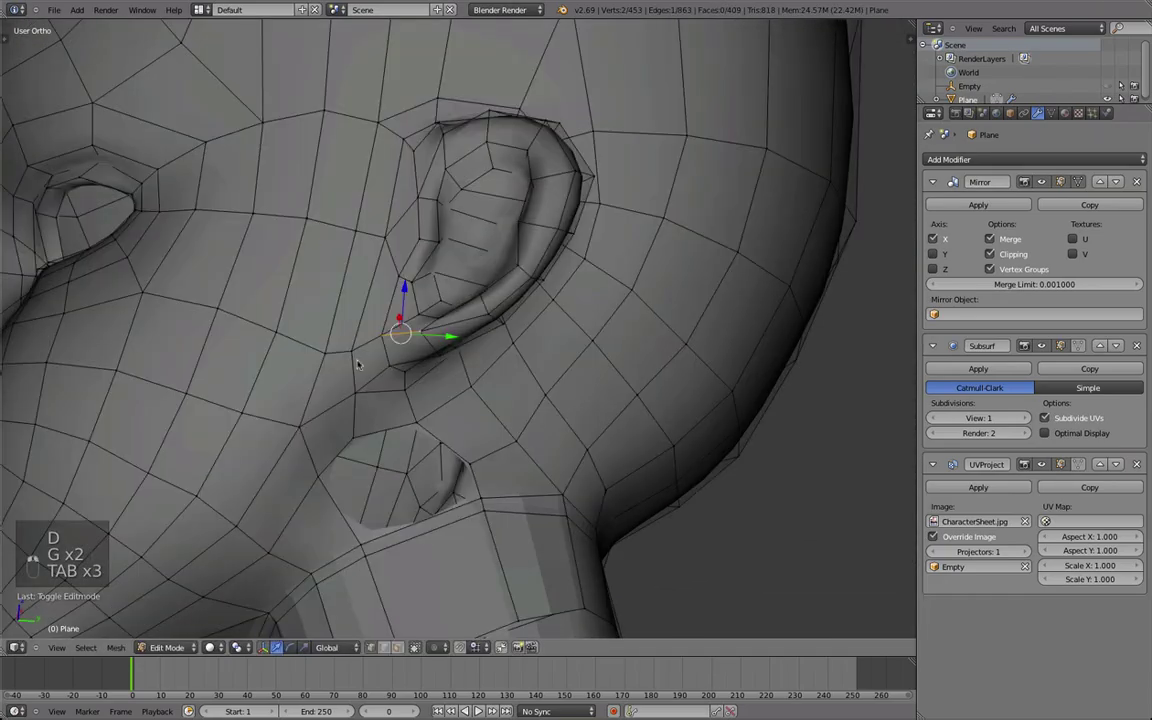
key(g)
Step: Check the smoothed ear shape and move the vertices along the ear's outer back rim
scroll(458, 357, down, 5)
key(Tab)
key(Tab)
scroll(440, 320, up, 4)
key(g)
key(Tab)
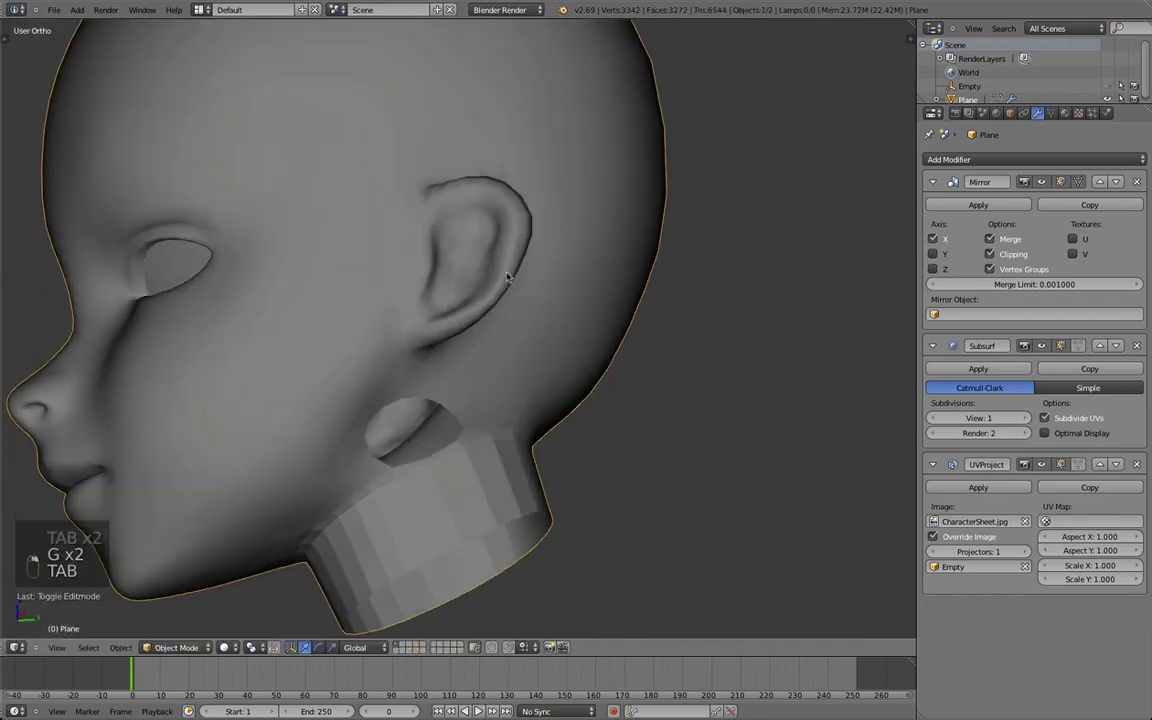
key(Tab)
scroll(440, 267, up, 1)
key(g)
middle_drag(521, 430, 455, 335)
key(g)
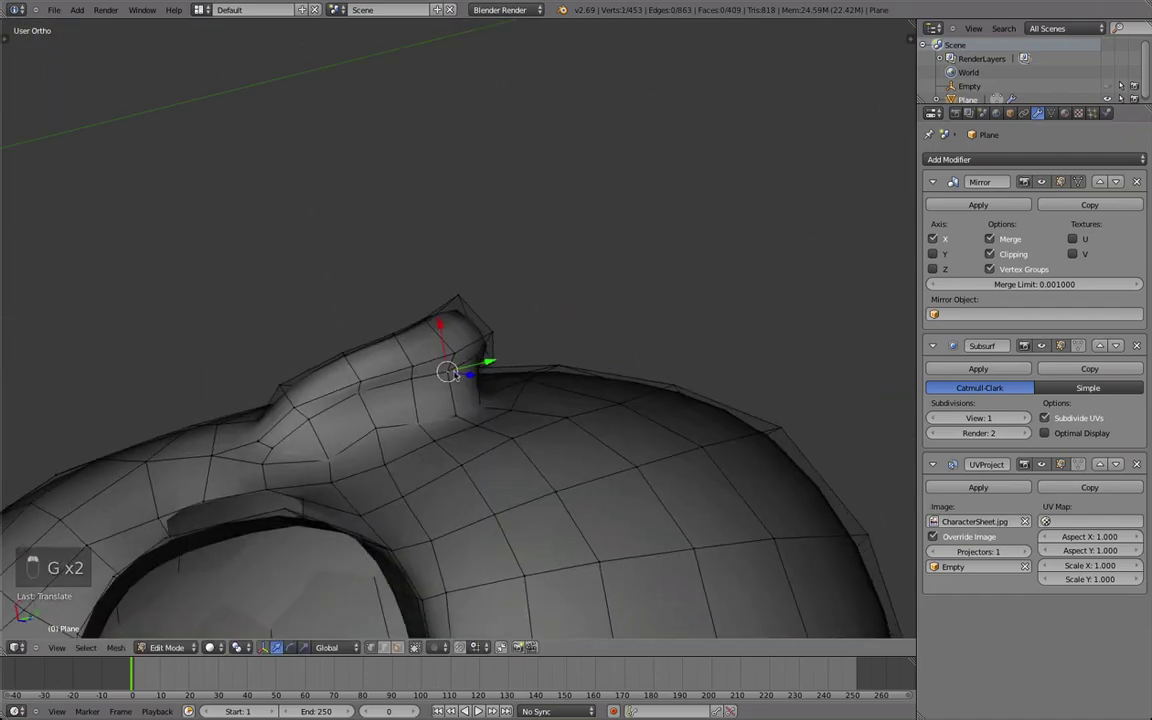
Step: Adjust the vertices behind the ear where its back surface meets the head
shift+right_click(481, 367)
key(g)
key(r)
click(504, 379)
key(r)
middle_drag(504, 379, 319, 489)
key(r)
click(432, 405)
right_click(419, 361)
click(422, 344)
key(Tab)
key(Tab)
Step: Reposition the vertices where the top of the ear joins the side of the head
right_click(362, 355)
key(g)
click(365, 358)
key(g)
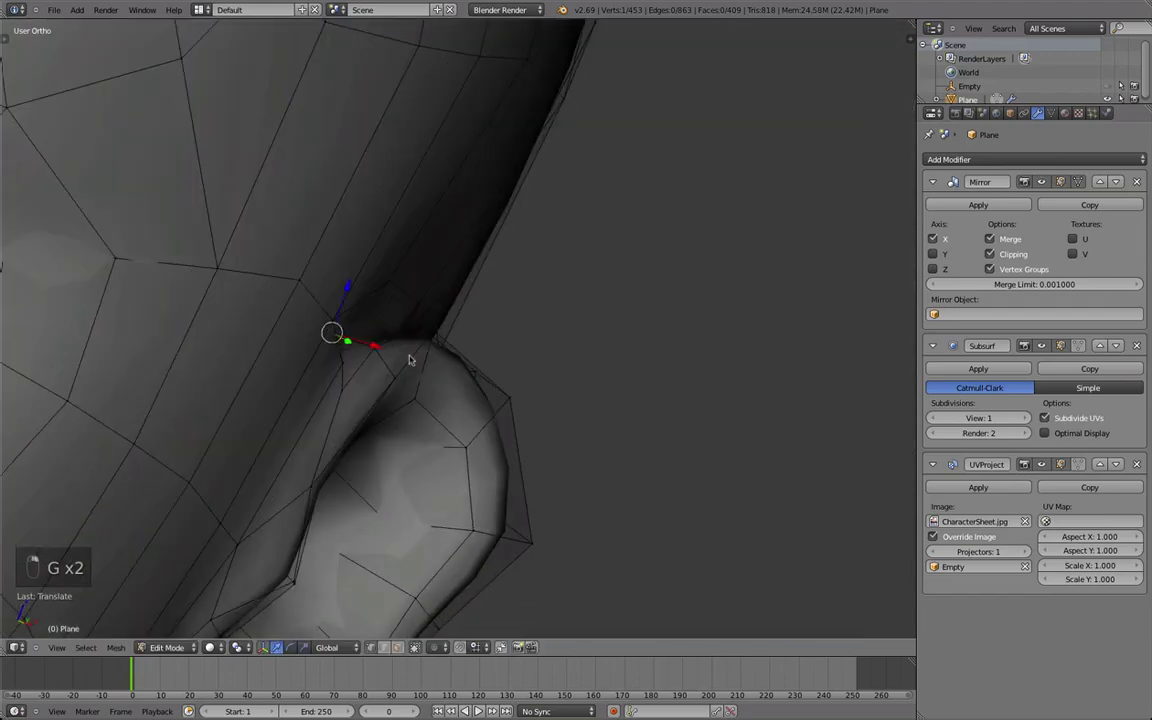
key(g)
key(g)
click(460, 327)
key(Tab)
key(Tab)
Step: Smooth the small face at the ear's upper front edge and adjust its transition into the temple
key(z)
key(z)
key(q)
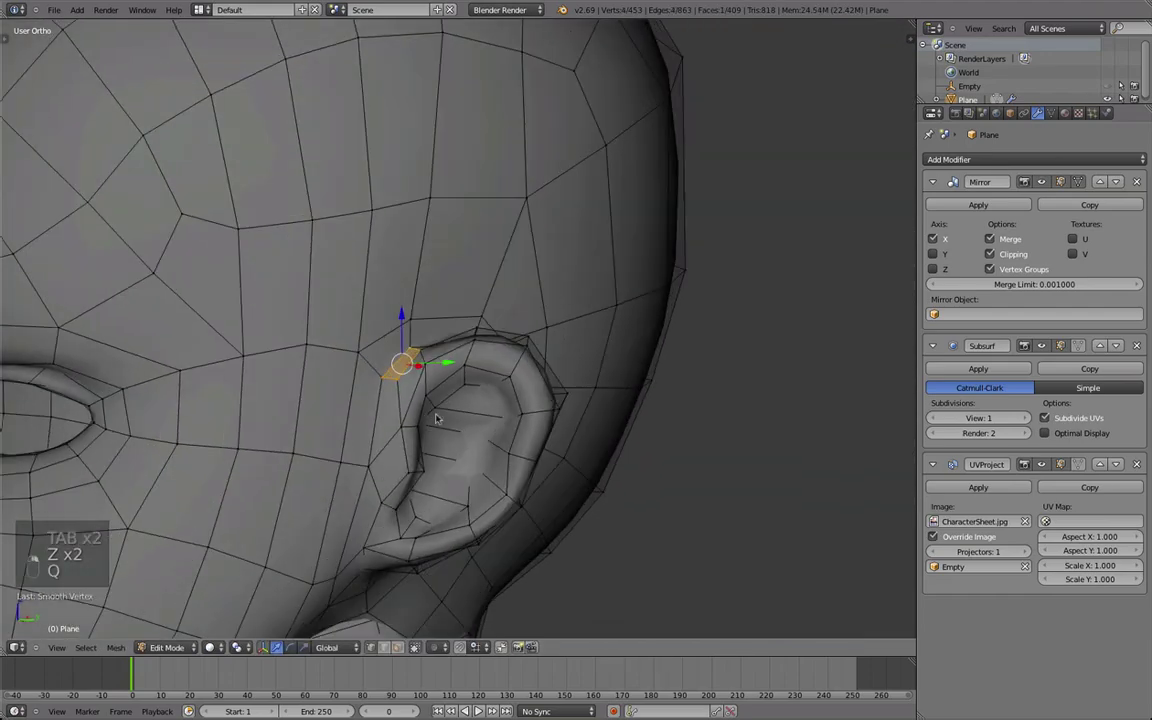
key(Tab)
key(Tab)
key(r)
key(r)
click(487, 377)
Step: Examine the smoothed ear and its blend into the head from a distance
key(Tab)
scroll(421, 396, down, 4)
key(Tab)
key(a)
key(a)
key(a)
key(a)
key(a)
key(a)
middle_drag(470, 355, 429, 406)
key(q)
key(Tab)
key(Tab)
Step: Smooth and move the vertices bordering the open gap between the jaw and neck below the ear
scroll(429, 406, up, 9)
key(a)
key(a)
right_click(296, 332)
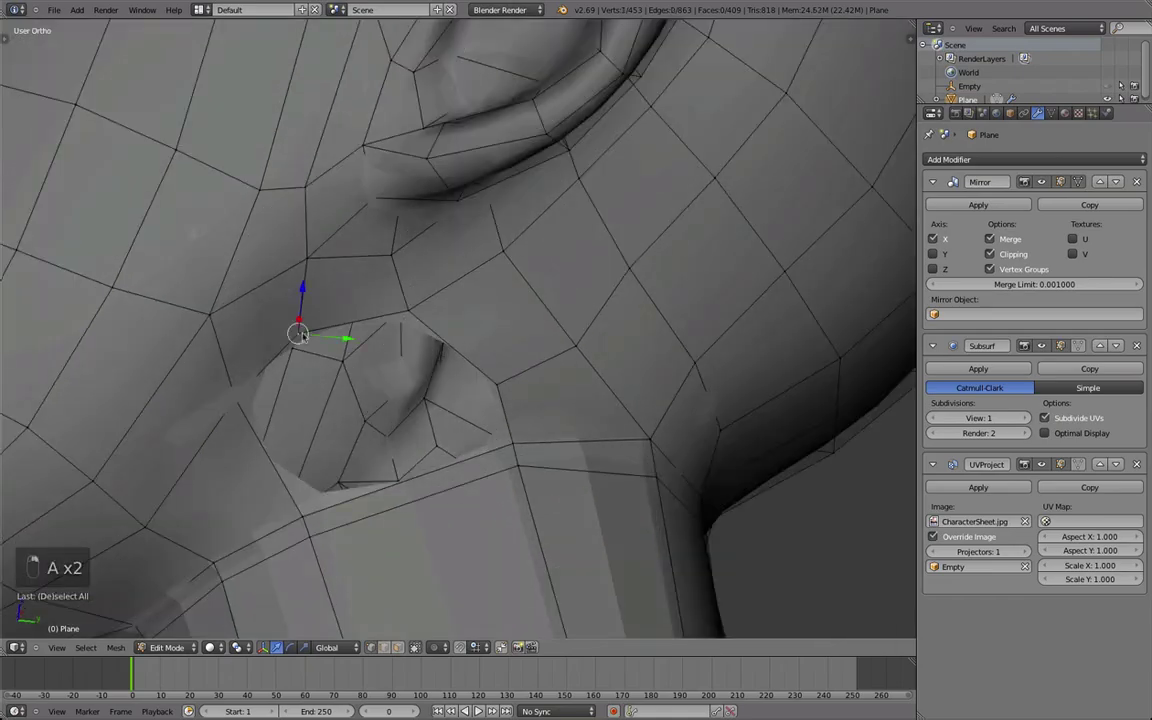
scroll(330, 310, down, 4)
middle_drag(310, 325, 427, 232)
key(ctrl+r)
right_click(427, 232)
click(371, 261)
middle_drag(371, 261, 411, 300)
key(q)
key(g)
click(411, 371)
middle_drag(411, 371, 440, 340)
Step: Close the gap below the ear with faces built from an extruded vertex, and slide the adjoining neck edge
key(e)
click(434, 282)
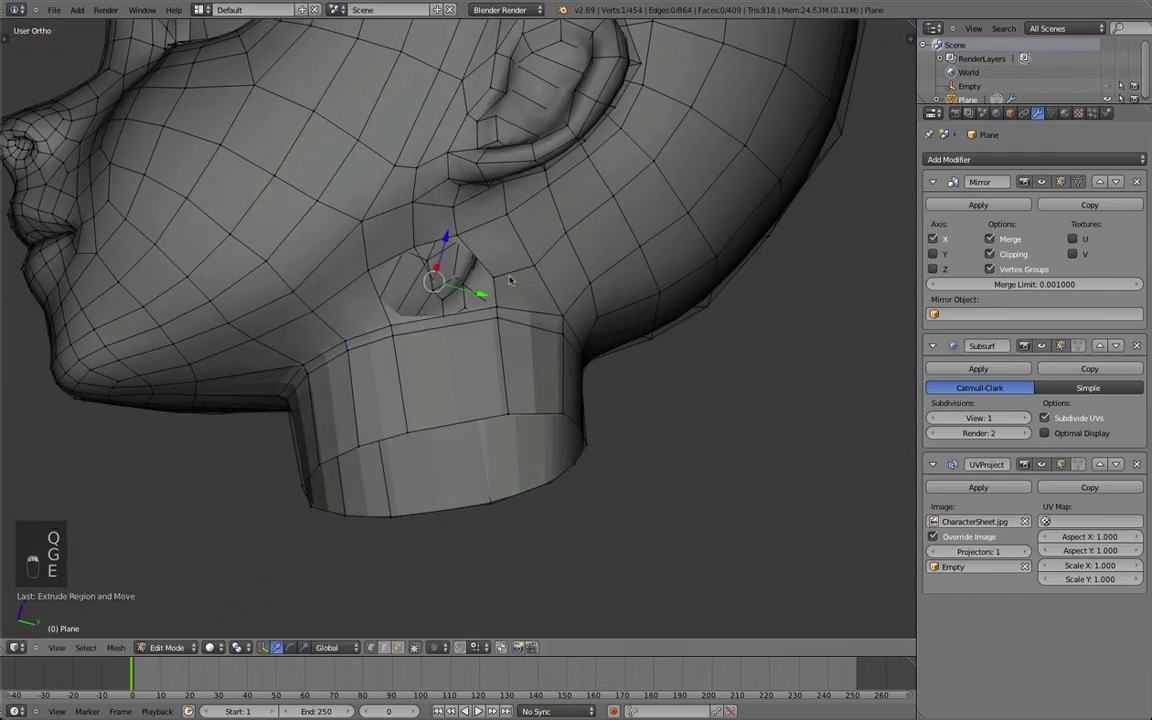
alt+right_click(352, 385)
key(d)
click(374, 382)
middle_drag(374, 382, 384, 360)
scroll(384, 360, down, 1)
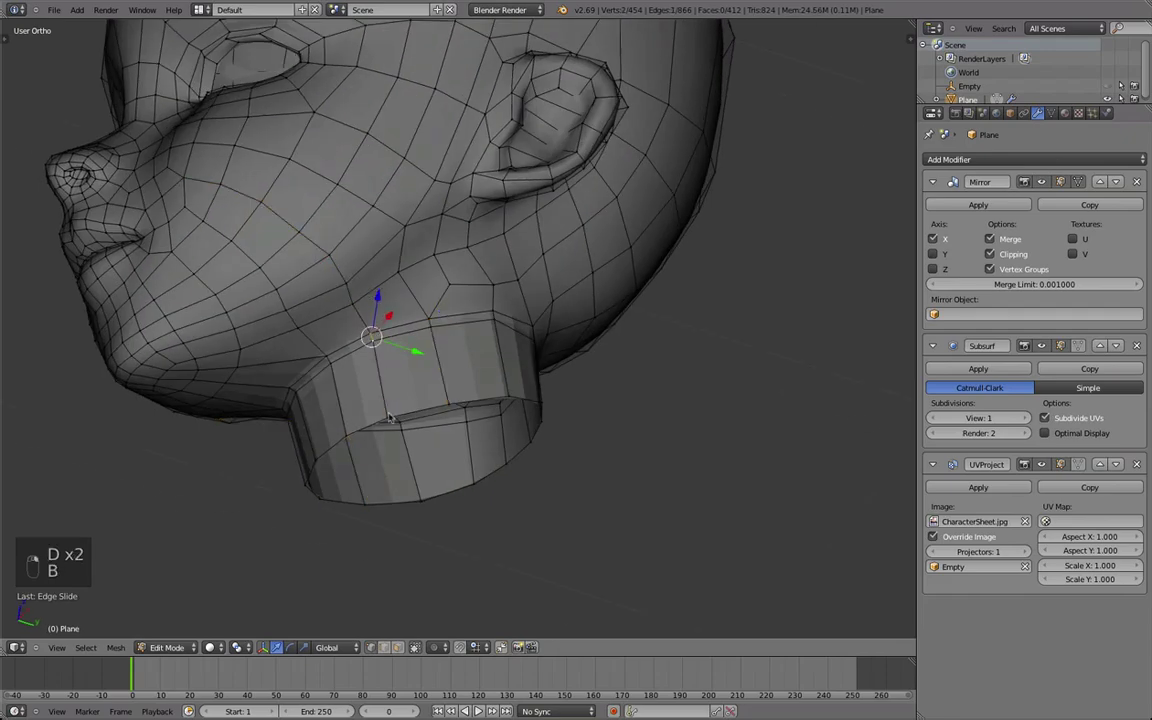
key(d)
Step: Recalculate the mesh's normals and show the shaded head against the side reference
key(Tab)
key(t)
key(Tab)
key(KP_3)
key(Tab)
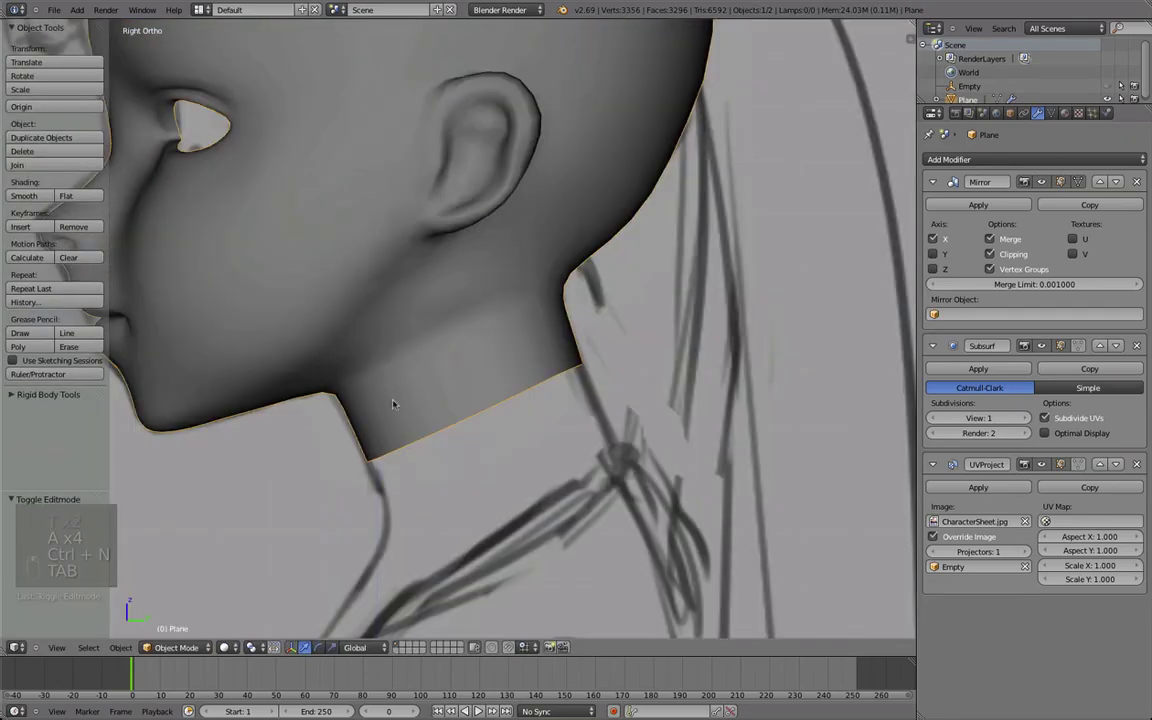
Step: Try to move the back of the neck's lower rim, and undo the move
key(Tab)
key(g)
click(577, 382)
middle_drag(577, 382, 478, 481)
key(Tab)
key(Tab)
key(super+z)
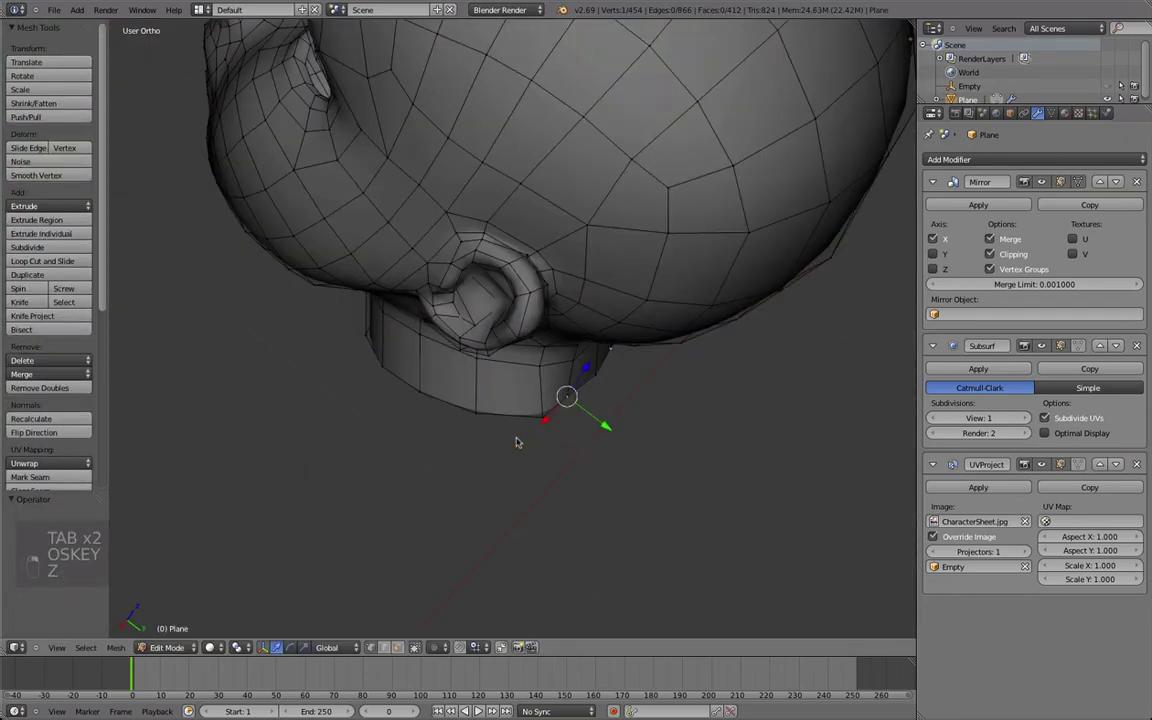
Step: Reposition the vertex at the back of the neck's lower rim
key(g)
click(586, 363)
key(Tab)
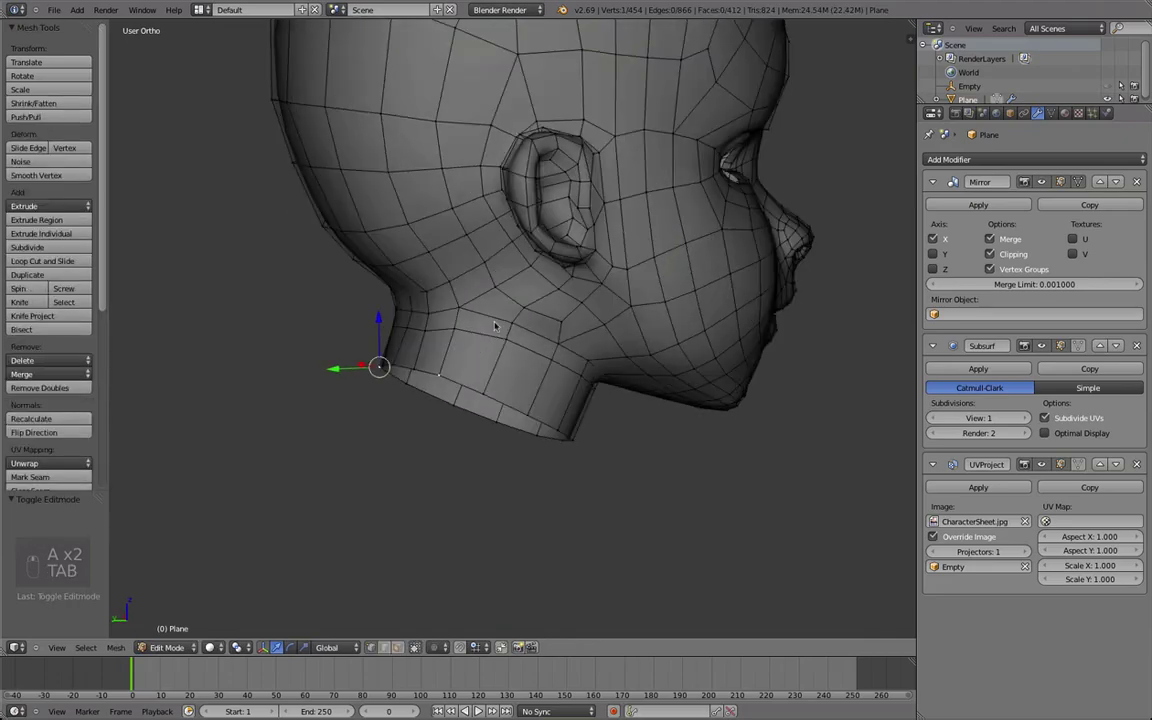
middle_drag(496, 329, 550, 337)
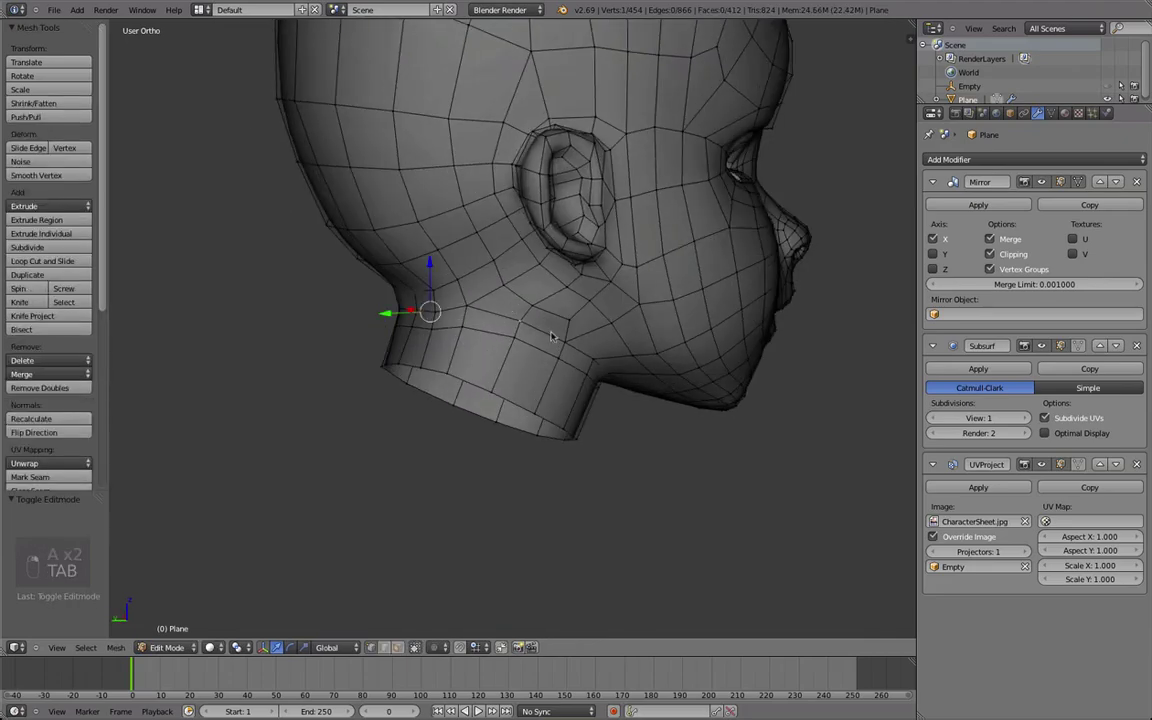
key(Tab)
Step: Move the vertices at the nape where the neck meets the back of the head
middle_drag(514, 284, 490, 291)
key(Tab)
key(g)
key(g)
key(g)
middle_drag(571, 316, 442, 244)
key(Tab)
key(Tab)
Step: Smooth the selected vertices and reposition a vertex near the lower part of the ear
key(b)
key(q)
key(Tab)
key(Tab)
right_click(427, 194)
key(g)
click(414, 175)
key(Tab)
Step: Move the edge below the earlobe where the jaw meets the neck
middle_drag(373, 270, 430, 262)
key(Tab)
right_click(390, 318)
key(g)
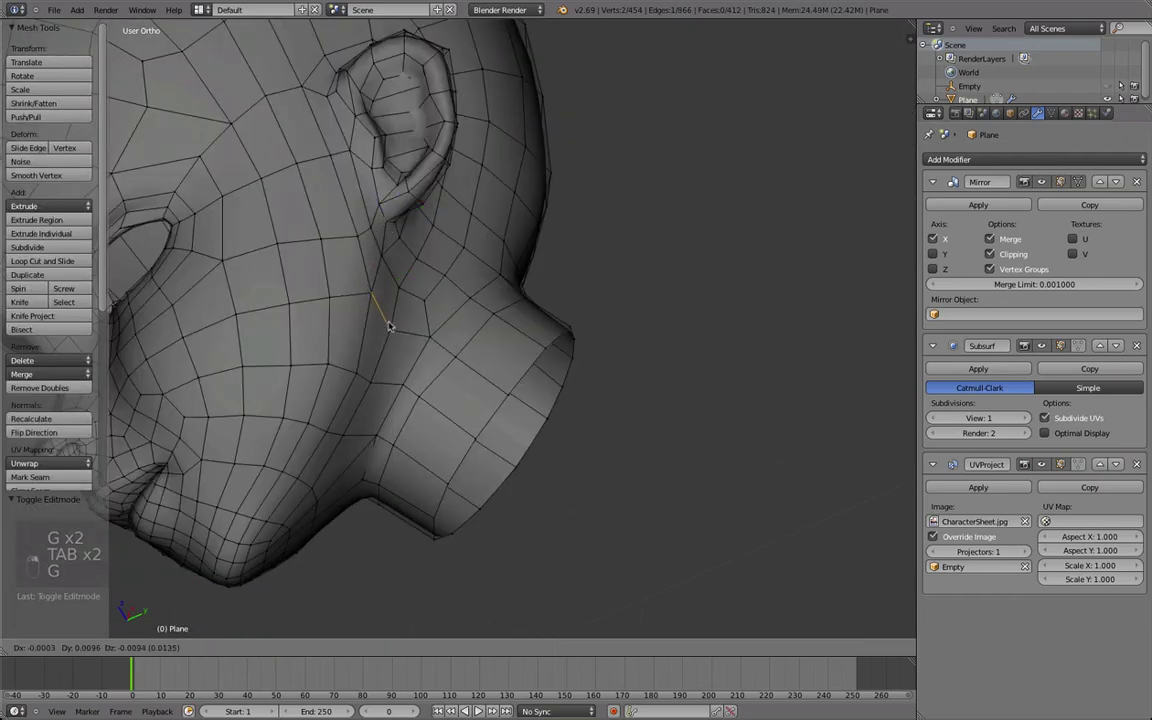
click(388, 324)
key(Tab)
scroll(400, 310, down, 4)
middle_drag(400, 310, 622, 234)
Step: Turn on proportional editing and reshape the outline at the back of the skull
key(Tab)
key(o)
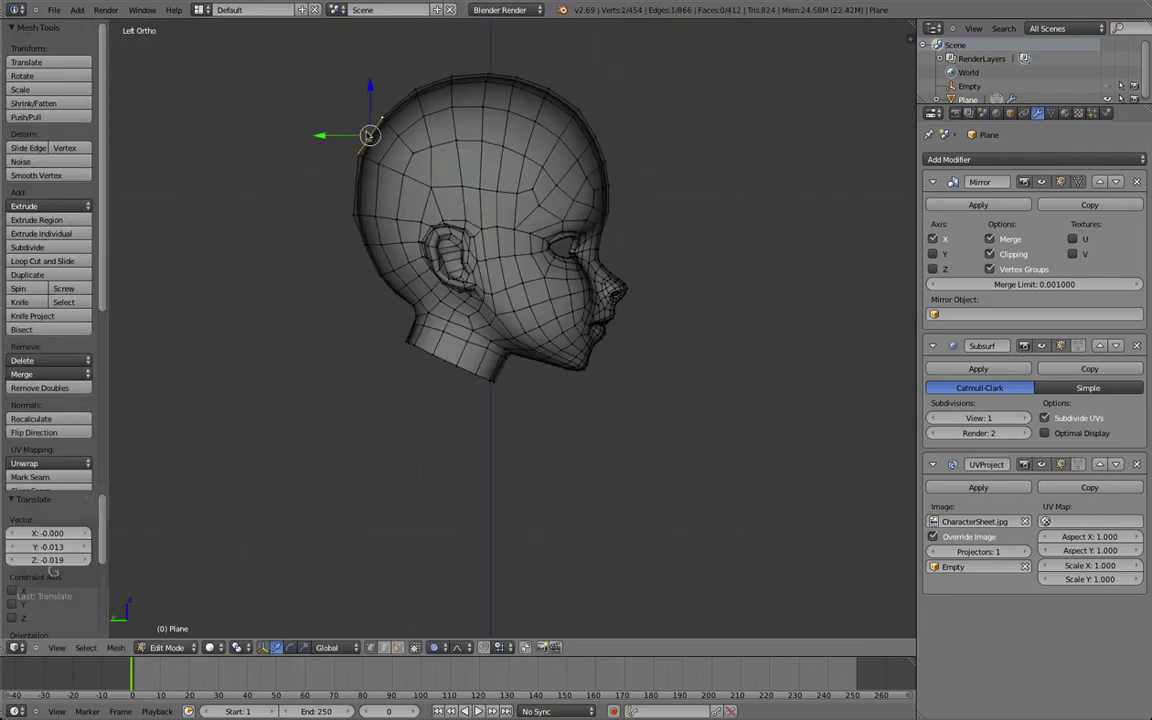
key(g)
click(357, 213)
key(Tab)
Step: Check the whole head and adjust its front profile in the side view with proportional editing
key(a)
key(a)
middle_drag(652, 345, 332, 332)
scroll(503, 374, up, 3)
key(Tab)
key(Tab)
key(a)
key(a)
key(KP_3)
key(Tab)
right_click(241, 258)
key(g)
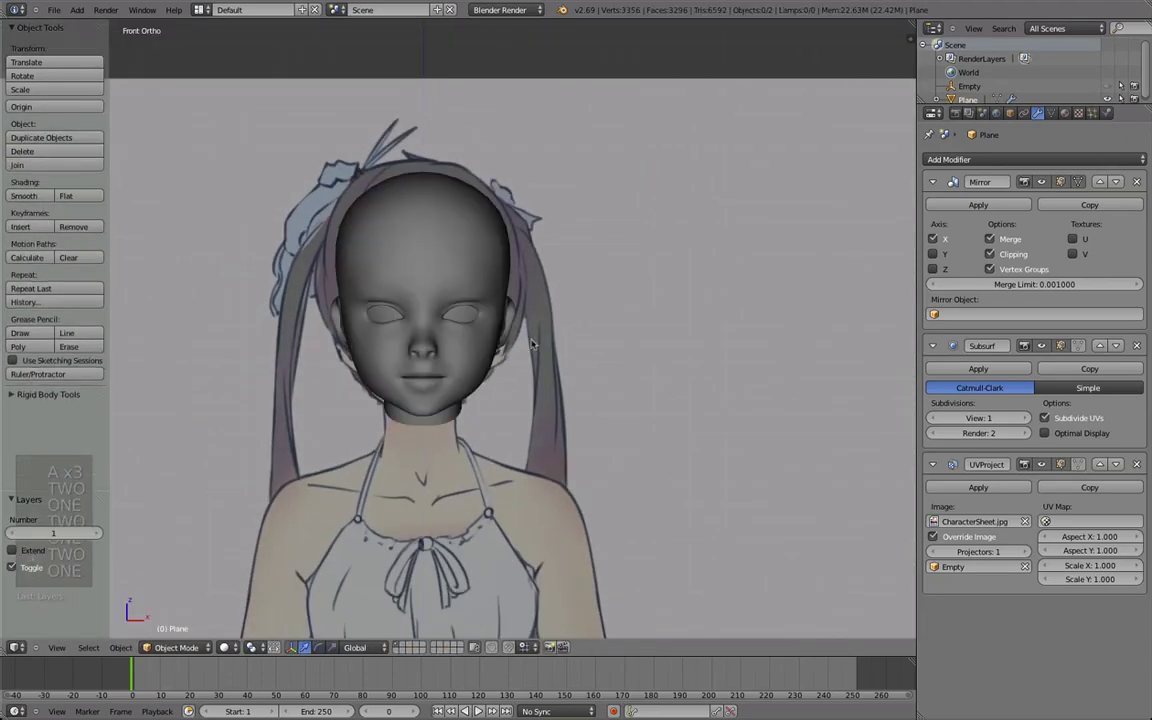
Step: Switch back and forth between layers 1 and 2 to compare the head with the front reference
key(2)
key(1)
key(2)
key(1)
key(2)
key(2)
key(1)
key(1)
key(2)
key(2)
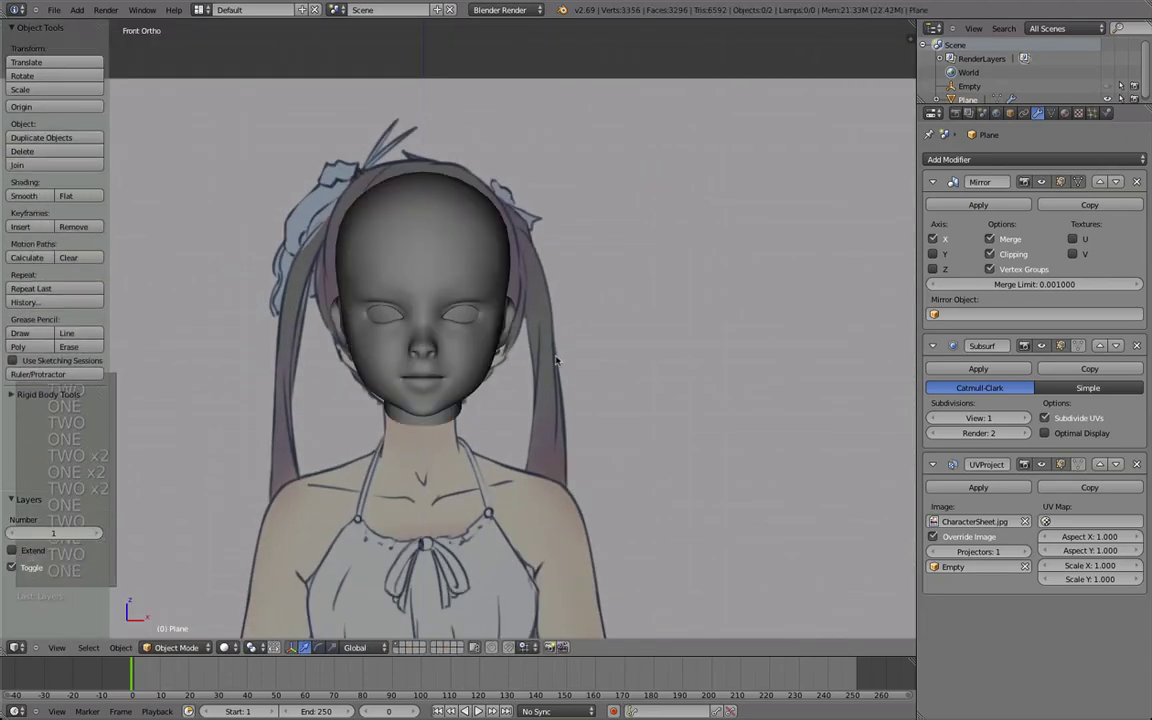
Step: Examine the side of the head and the ear in both the mesh and the shaded display
scroll(557, 360, up, 7)
scroll(622, 355, down, 2)
key(Tab)
middle_drag(622, 355, 519, 363)
alt+shift+right_click(470, 345)
key(Tab)
scroll(414, 320, down, 3)
scroll(418, 342, up, 4)
Step: Turn off proportional editing and smooth the vertices in the lower inner part of the ear above the earlobe
key(Tab)
right_click(458, 333)
scroll(479, 394, up, 8)
key(z)
key(o)
key(z)
key(z)
shift+right_click(393, 286)
key(z)
key(z)
key(z)
key(Tab)
key(Tab)
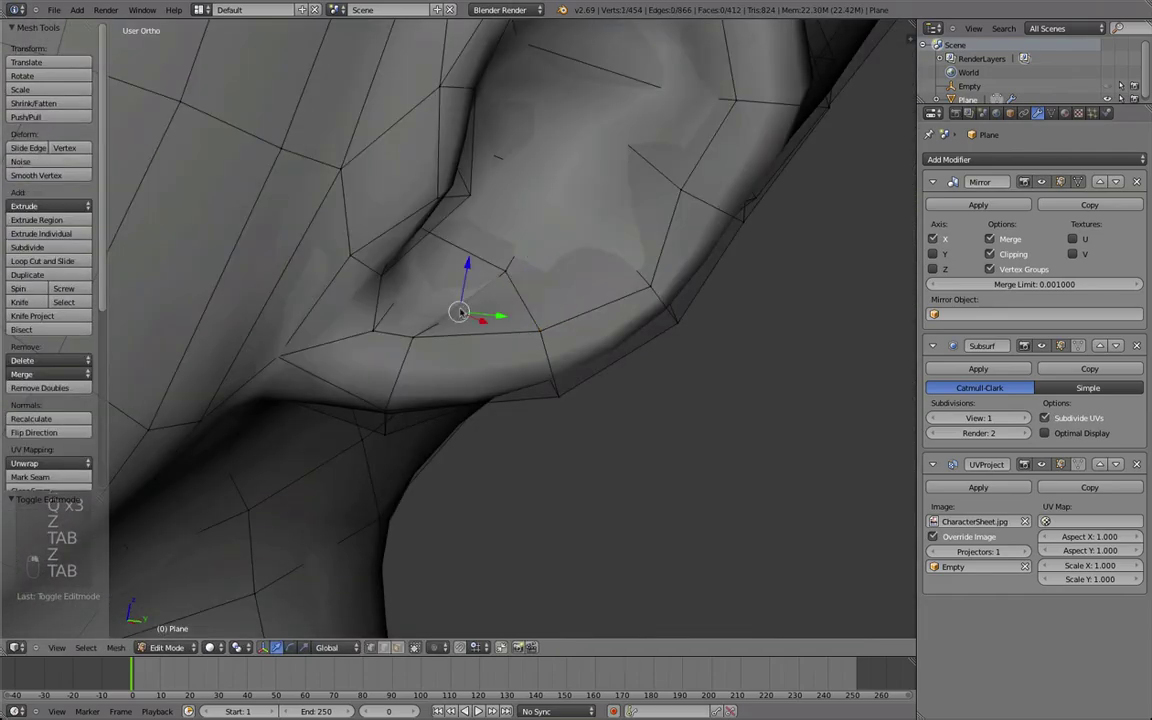
Step: Reposition the vertices in the lower inner ear above the earlobe and check the ear in the shaded display
middle_drag(490, 300, 558, 236)
key(z)
key(z)
key(g)
key(Tab)
scroll(533, 325, down, 8)
key(Tab)
mouse_move(533, 325)
middle_down()
mouse_move(463, 185)
mouse_move(531, 349)
middle_up()
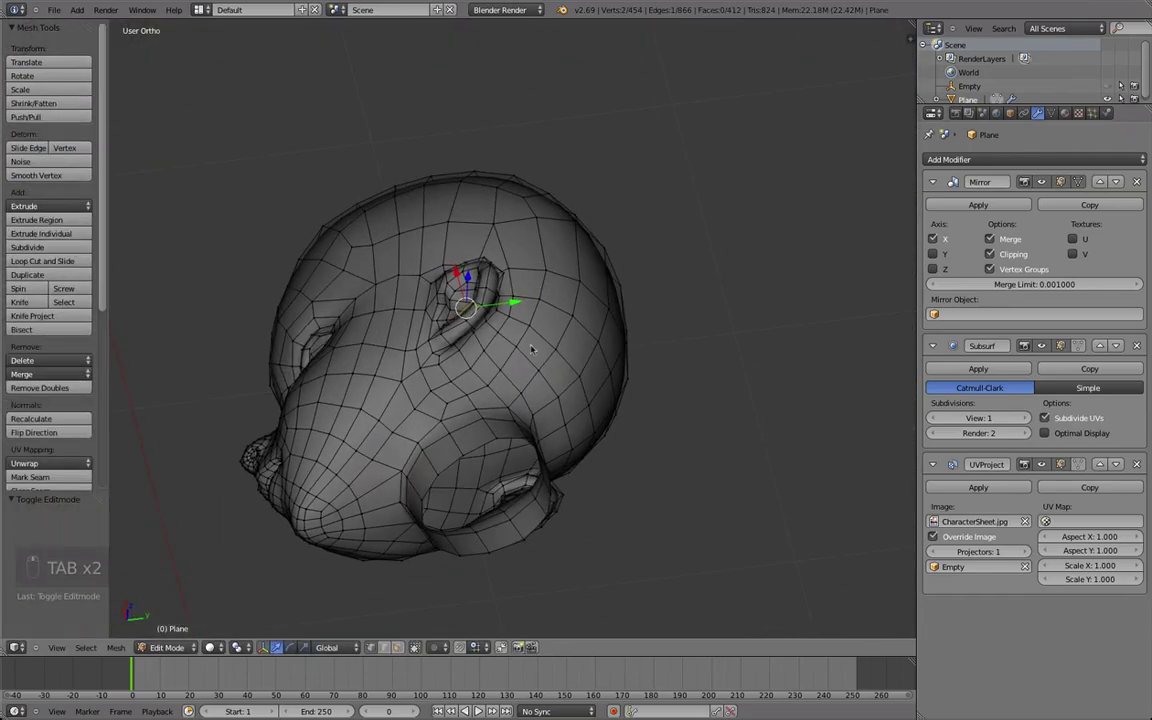
scroll(476, 312, up, 3)
click(488, 308)
key(Tab)
middle_drag(488, 308, 563, 396)
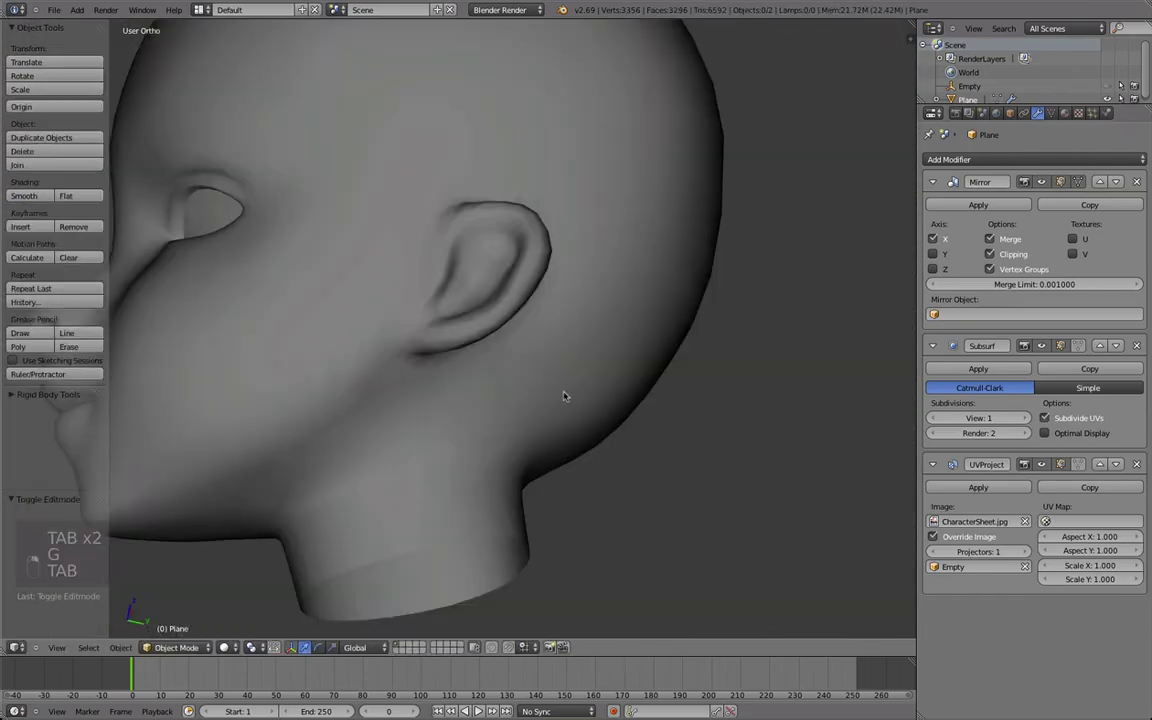
Step: Examine the shaded head from three-quarter angles and hide the tool shelf
scroll(540, 385, down, 3)
key(a)
key(a)
key(a)
middle_drag(430, 372, 650, 378)
middle_drag(530, 370, 587, 365)
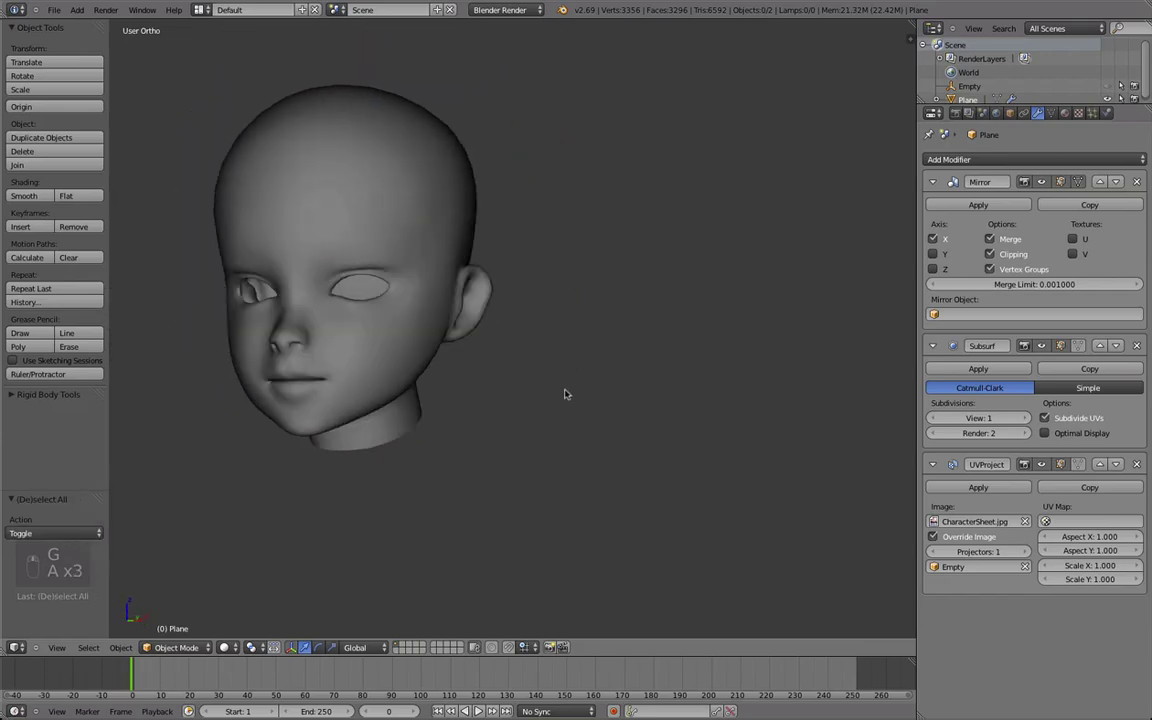
shift+middle_drag(463, 366, 586, 417)
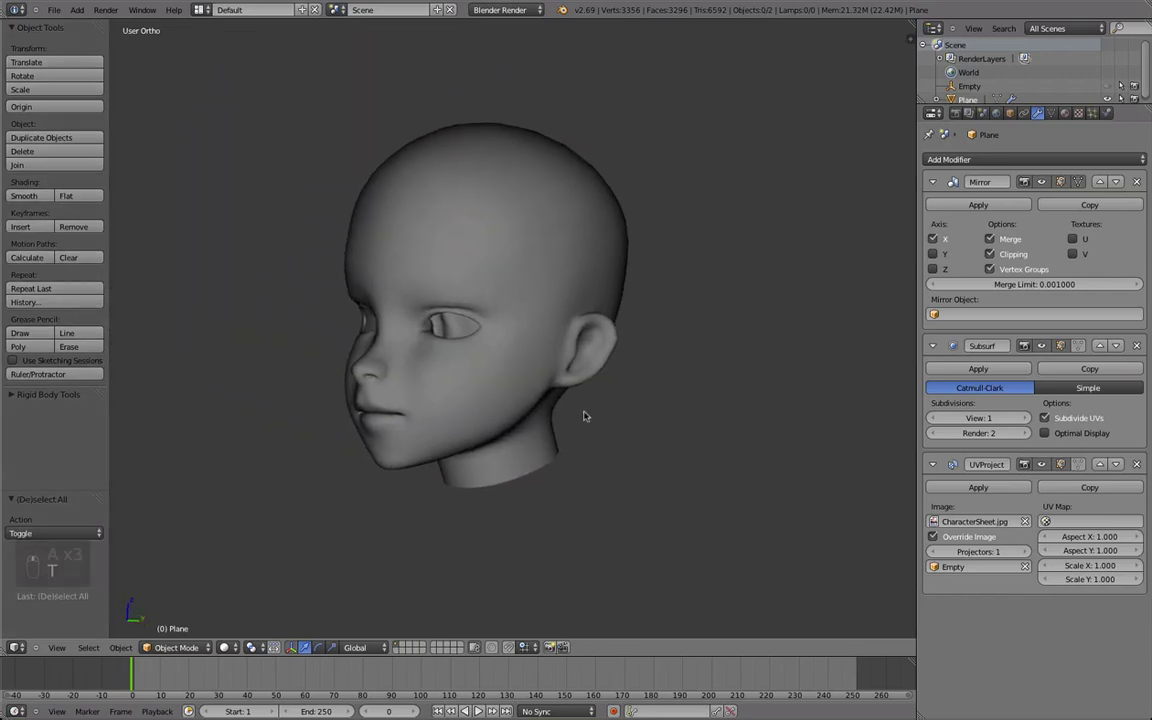
key(t)
Step: Compare the shaded head's profile, ear and neck with the side reference drawing
key(KP_3)
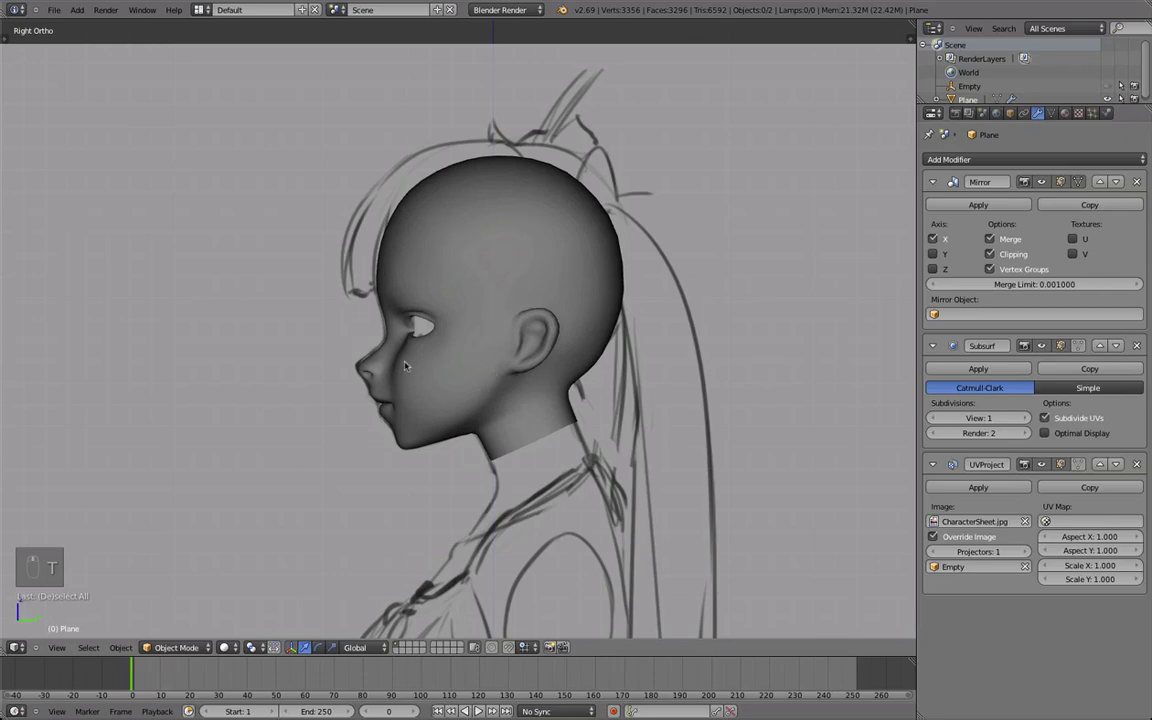
scroll(340, 345, up, 7)
scroll(362, 360, down, 3)
shift+middle_drag(371, 381, 360, 341)
scroll(360, 339, up, 2)
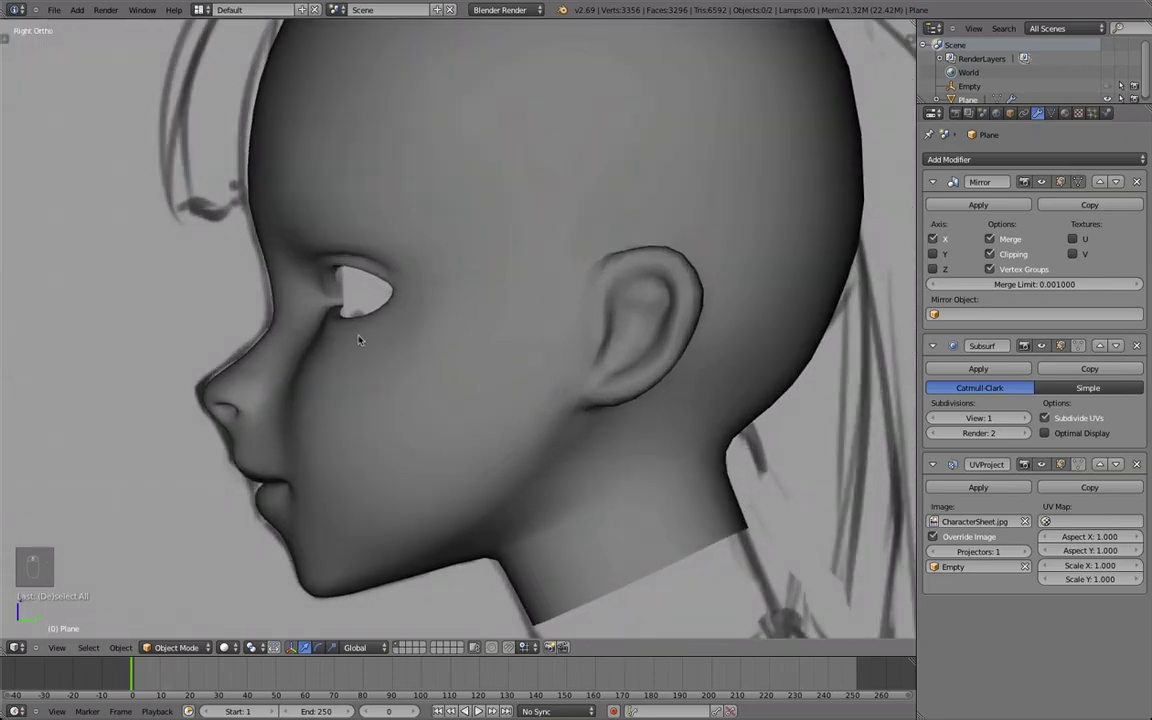
scroll(177, 324, down, 3)
mouse_move(180, 324)
middle_down()
mouse_move(301, 324)
mouse_move(600, 359)
mouse_move(447, 342)
mouse_move(638, 393)
mouse_move(558, 404)
mouse_move(628, 412)
mouse_move(399, 355)
mouse_move(399, 401)
mouse_move(560, 400)
mouse_move(422, 399)
middle_up()
scroll(399, 355, up, 2)
scroll(393, 388, up, 1)
scroll(399, 401, down, 3)
Step: Show the Subsurf modifier's smoothed result on the edit cage and set its view subdivisions to 2
key(Tab)
key(a)
key(a)
scroll(545, 399, up, 2)
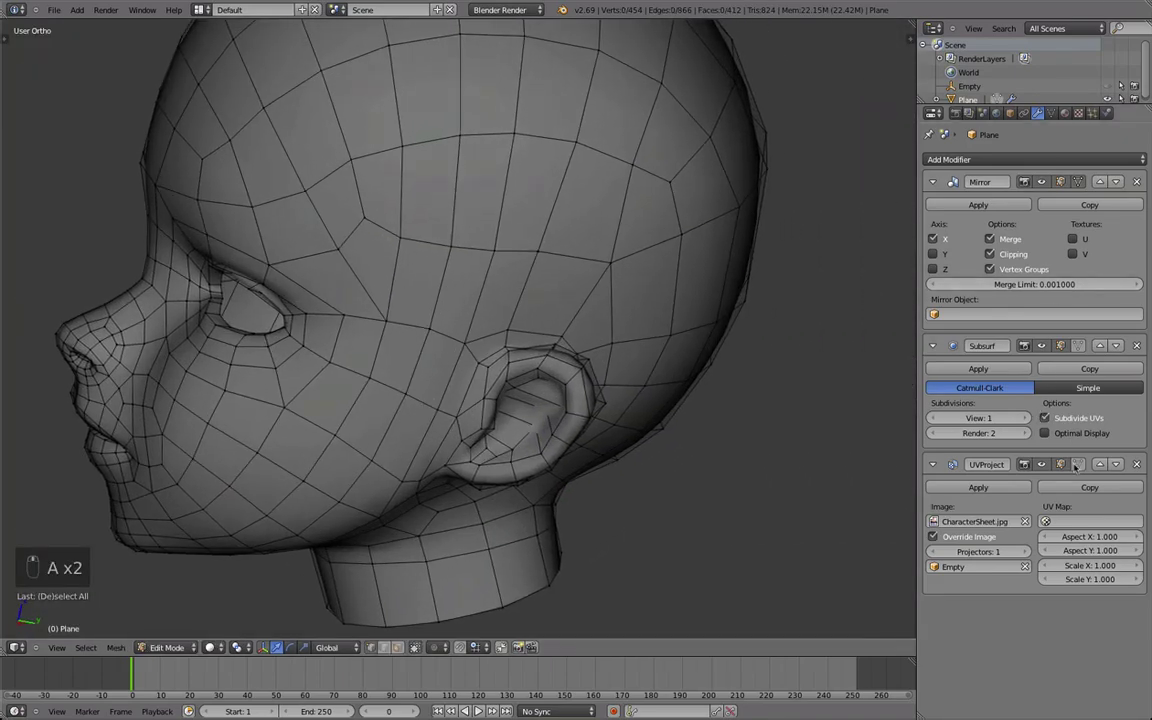
middle_drag(570, 288, 948, 246)
scroll(345, 391, up, 2)
scroll(762, 348, down, 3)
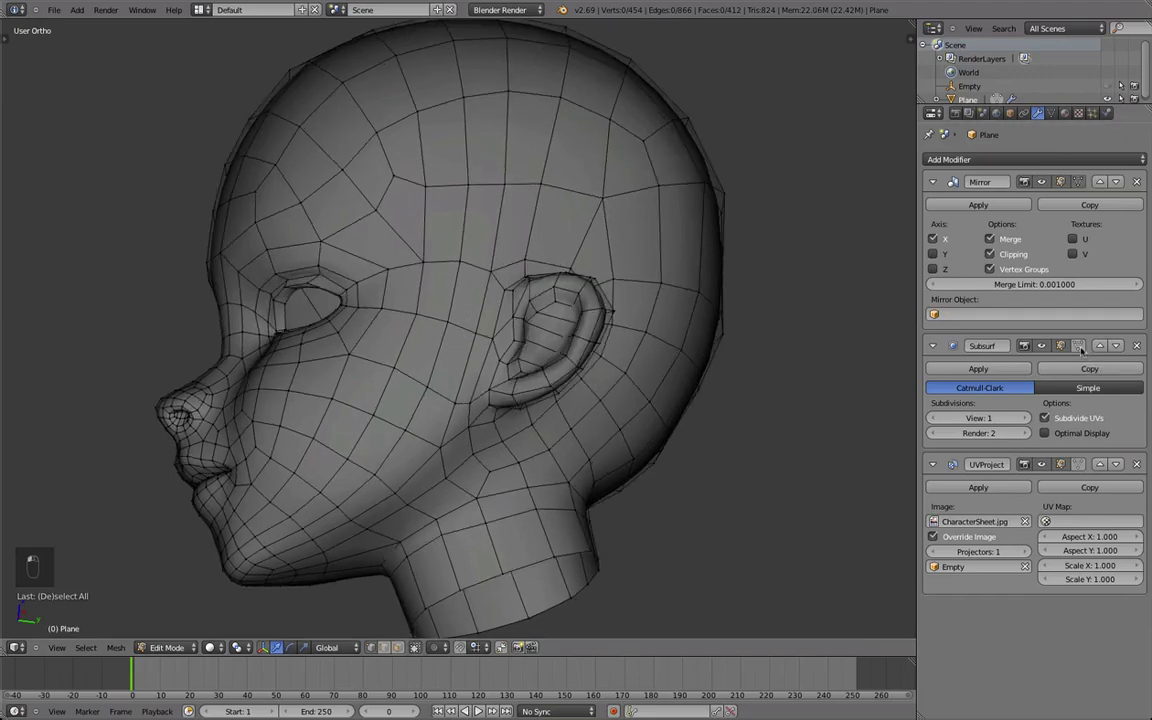
middle_drag(630, 410, 757, 436)
scroll(447, 393, down, 3)
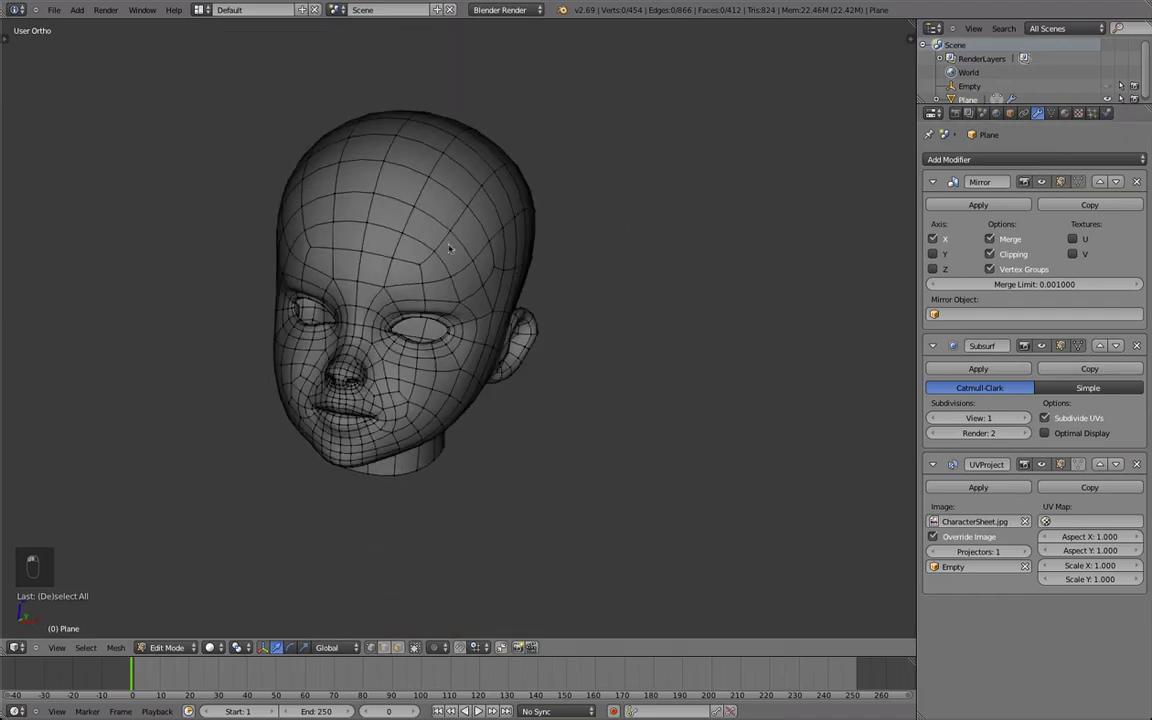
scroll(450, 249, up, 2)
middle_drag(465, 252, 800, 377)
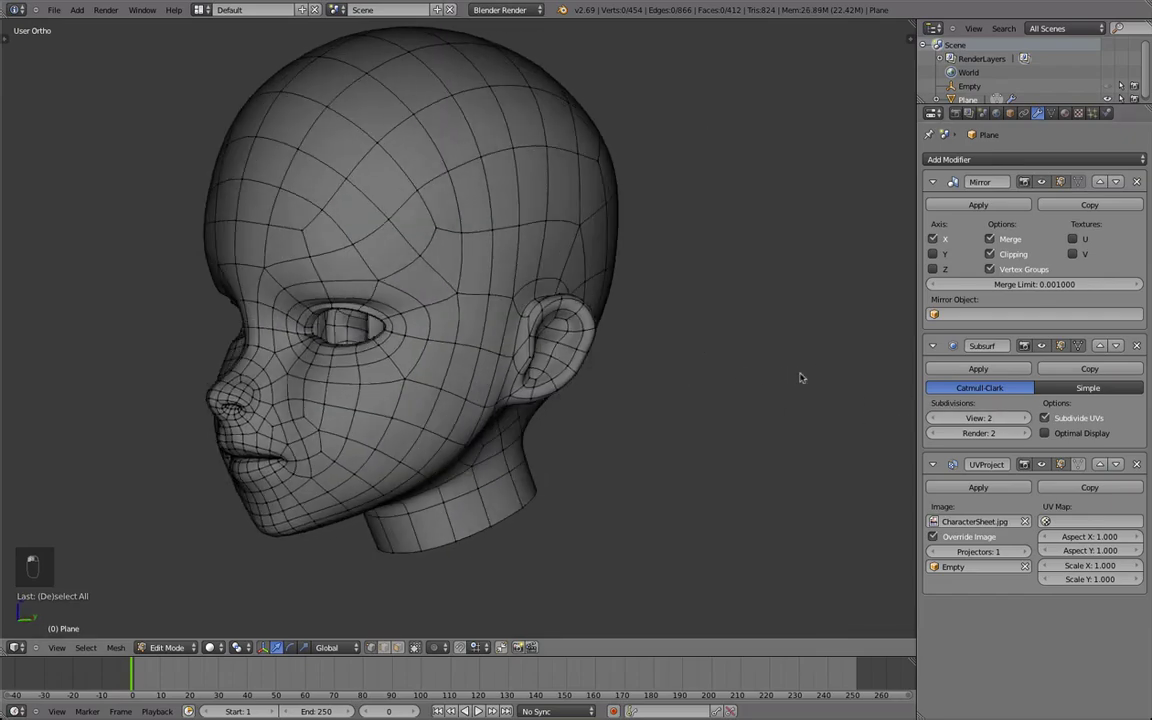
Step: Select the edge loop around the base of the ear to examine how it joins the head
middle_drag(559, 350, 655, 348)
ctrl+middle_drag(540, 316, 303, 329)
scroll(267, 417, down, 3)
middle_drag(267, 417, 502, 264)
scroll(426, 319, up, 2)
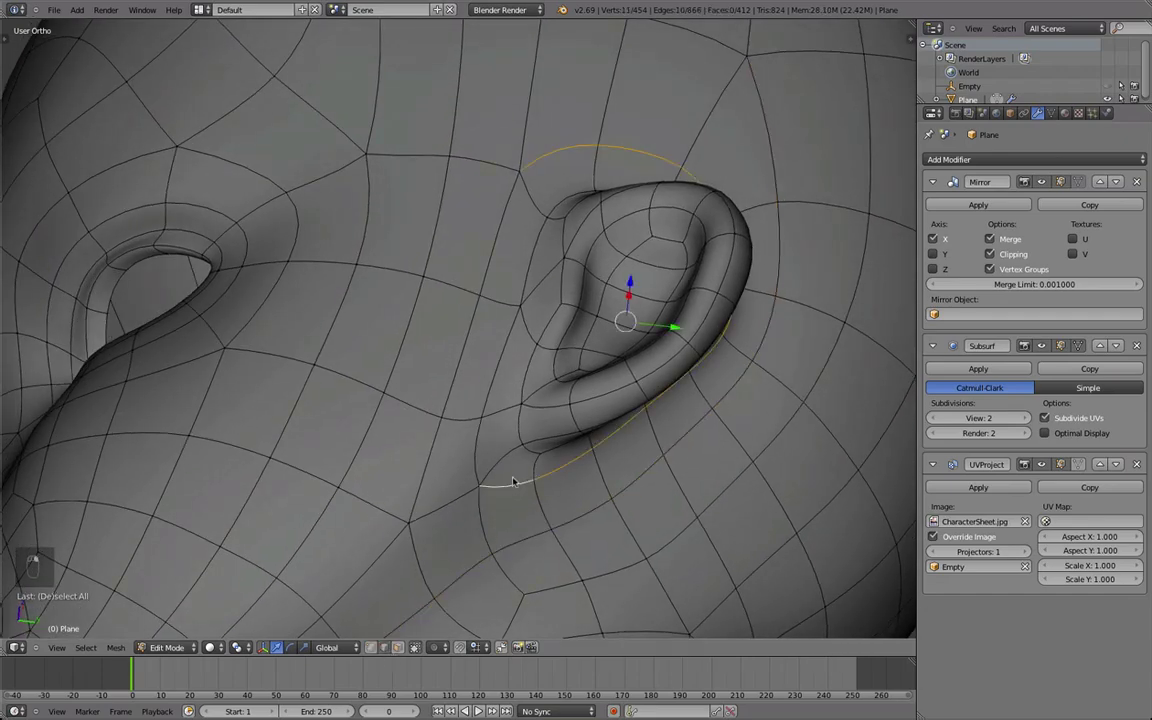
middle_drag(466, 414, 395, 603)
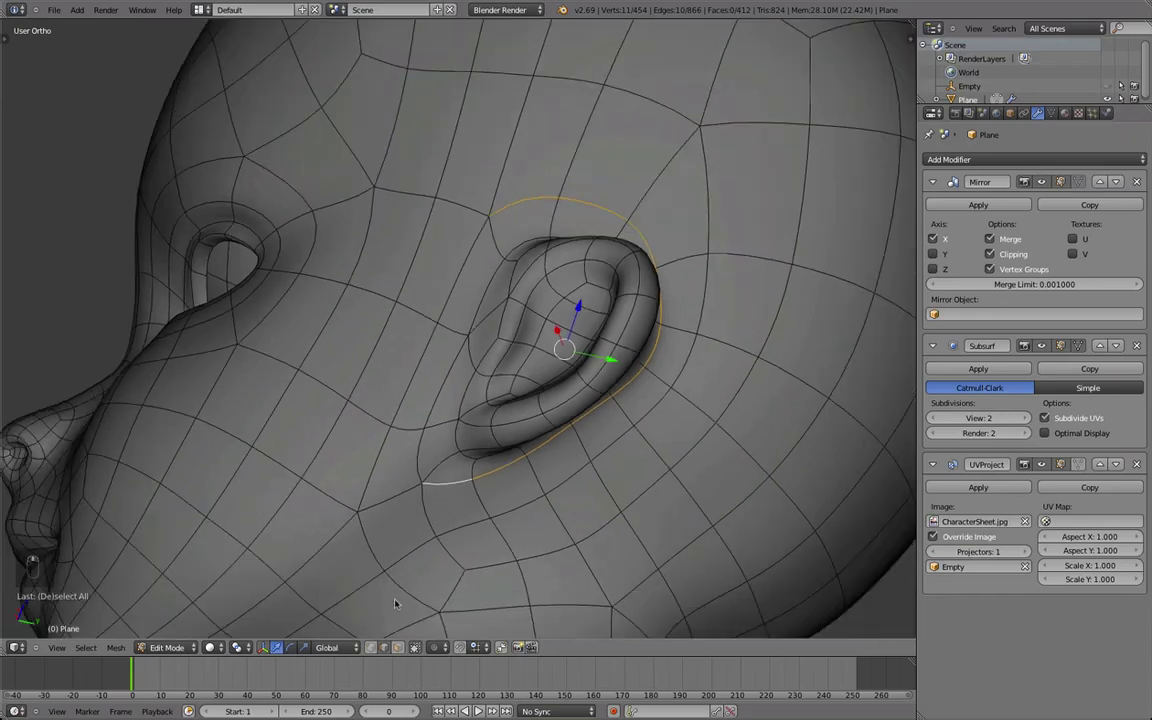
Step: Switch to face selection with nothing selected and examine the face flow around the ear, jaw and neck
middle_drag(512, 507, 400, 645)
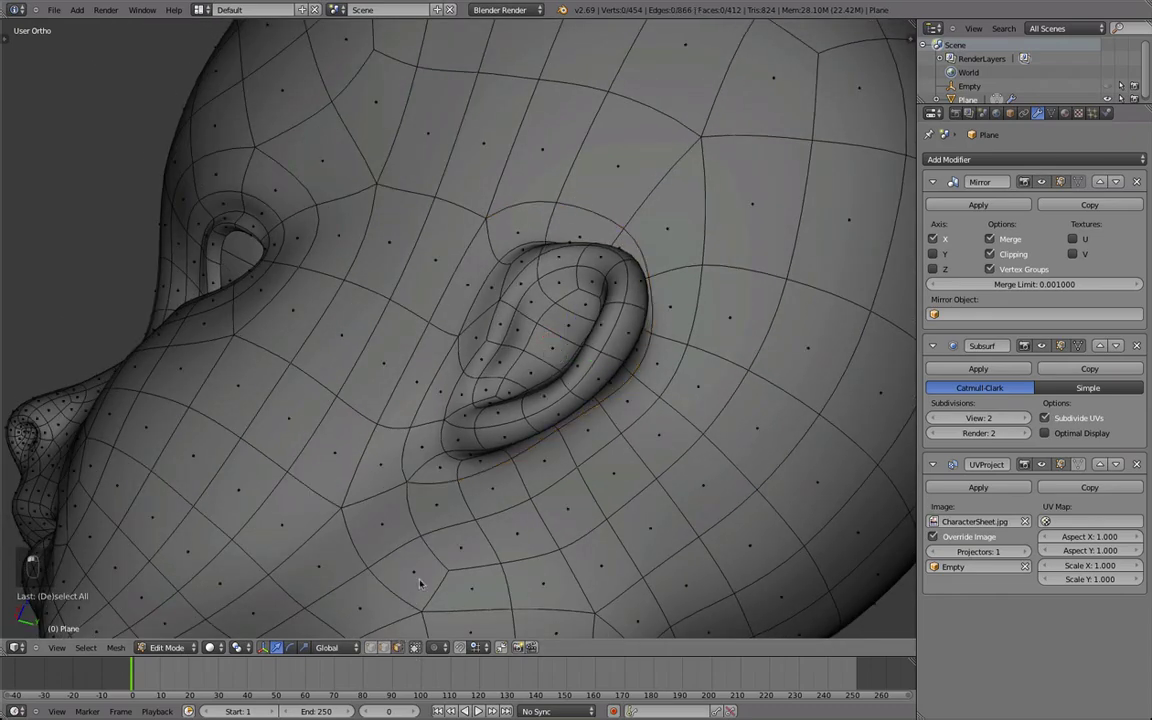
middle_drag(425, 397, 400, 350)
scroll(490, 198, down, 3)
middle_drag(490, 198, 586, 425)
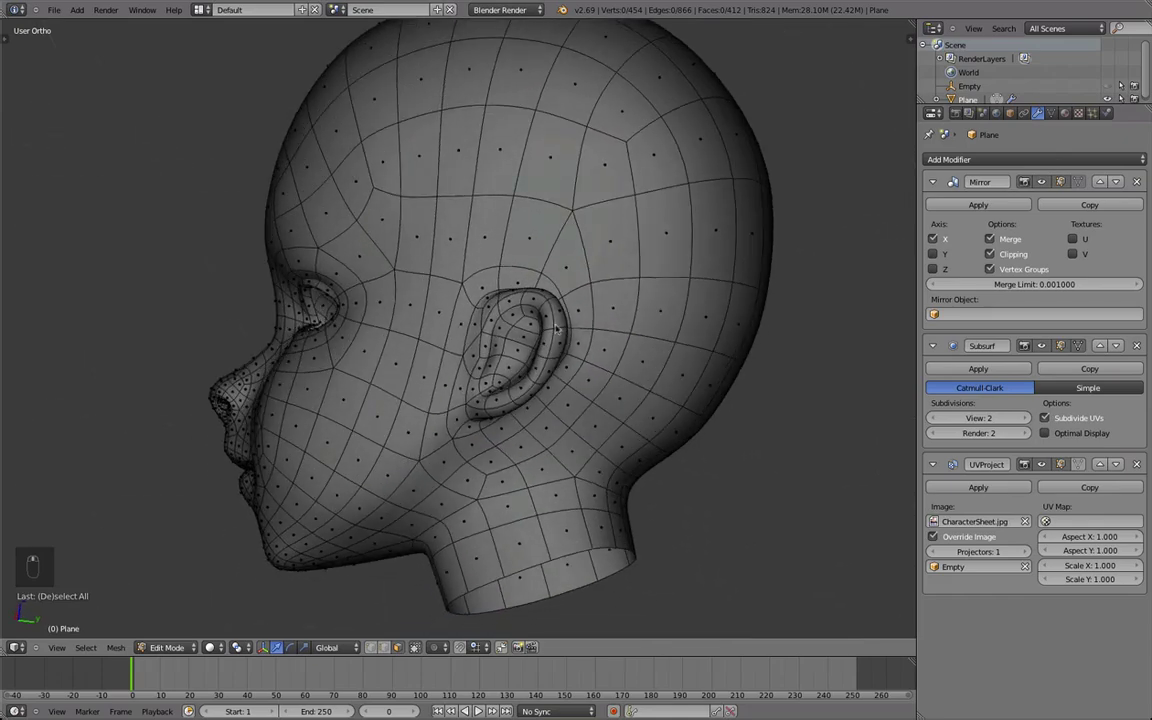
scroll(537, 355, up, 3)
scroll(429, 435, down, 4)
middle_drag(429, 435, 439, 452)
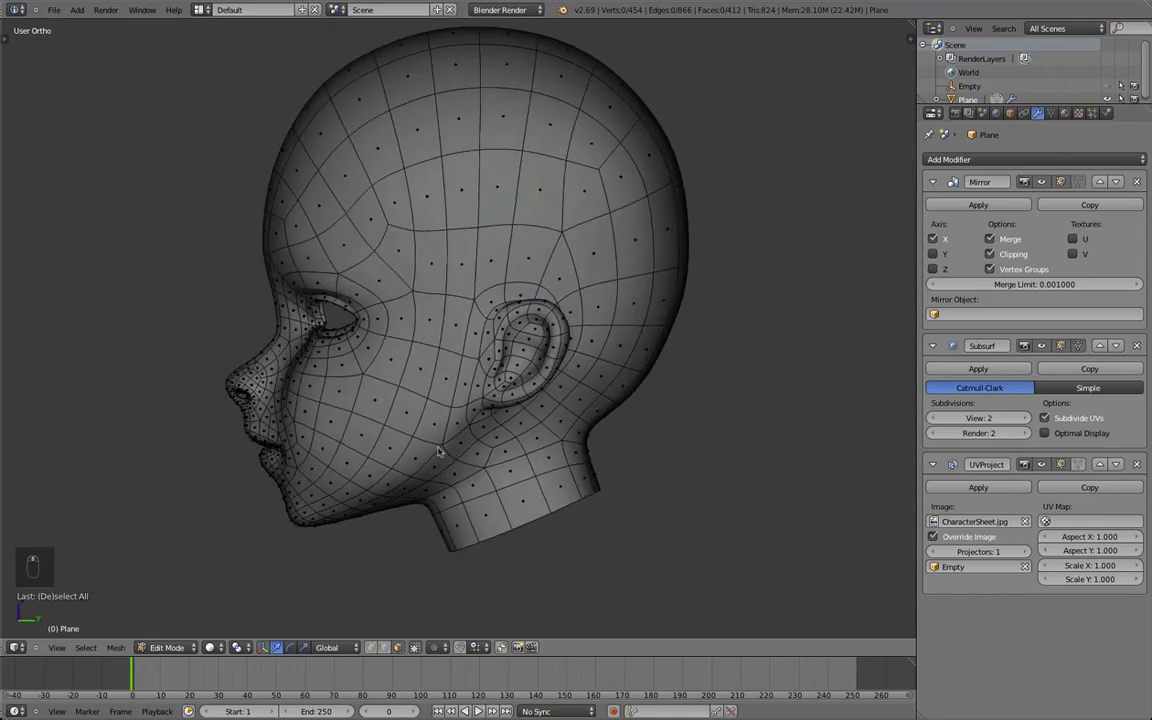
scroll(439, 452, up, 2)
Step: Examine the shaded ear, neck and back of the head in Object Mode
key(Tab)
middle_drag(458, 378, 545, 401)
scroll(584, 278, up, 2)
scroll(584, 278, down, 2)
middle_drag(584, 278, 507, 387)
scroll(655, 364, down, 2)
middle_drag(655, 364, 98, 314)
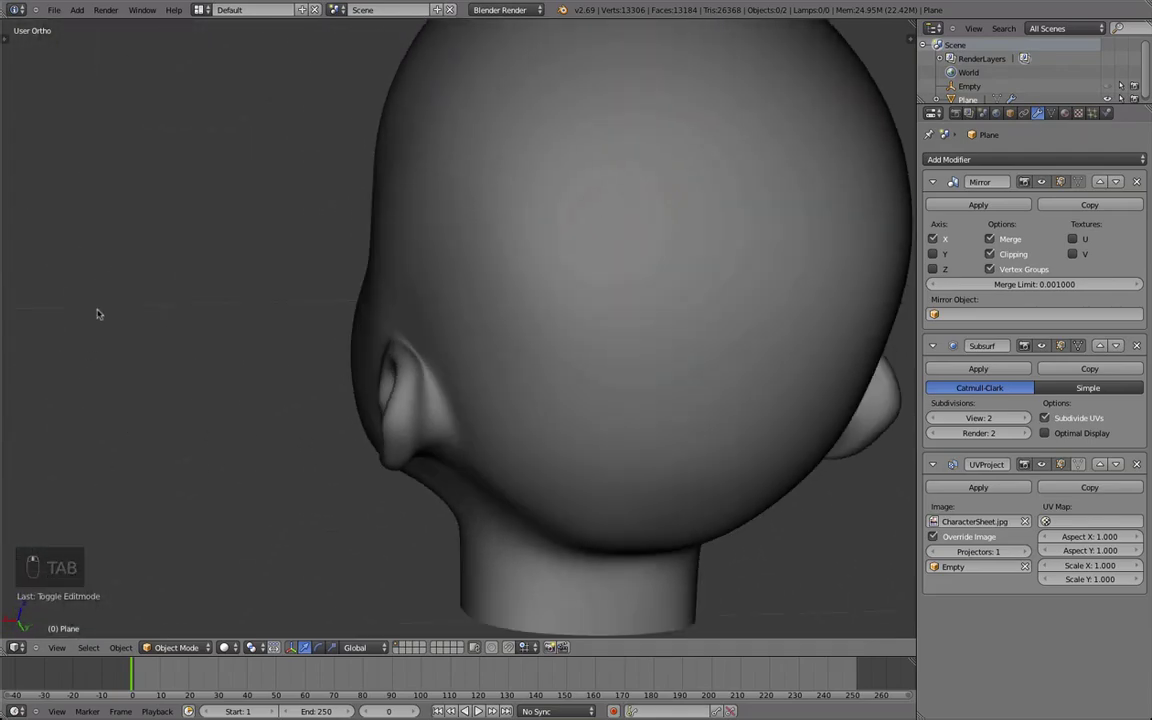
Step: Smooth the mesh around the back of the ear and clear the selection in Edit Mode
scroll(319, 319, up, 4)
key(Tab)
middle_drag(319, 319, 481, 260)
key(q)
key(Tab)
scroll(589, 381, down, 4)
scroll(475, 296, down, 1)
scroll(497, 432, down, 1)
key(Tab)
key(a)
key(a)
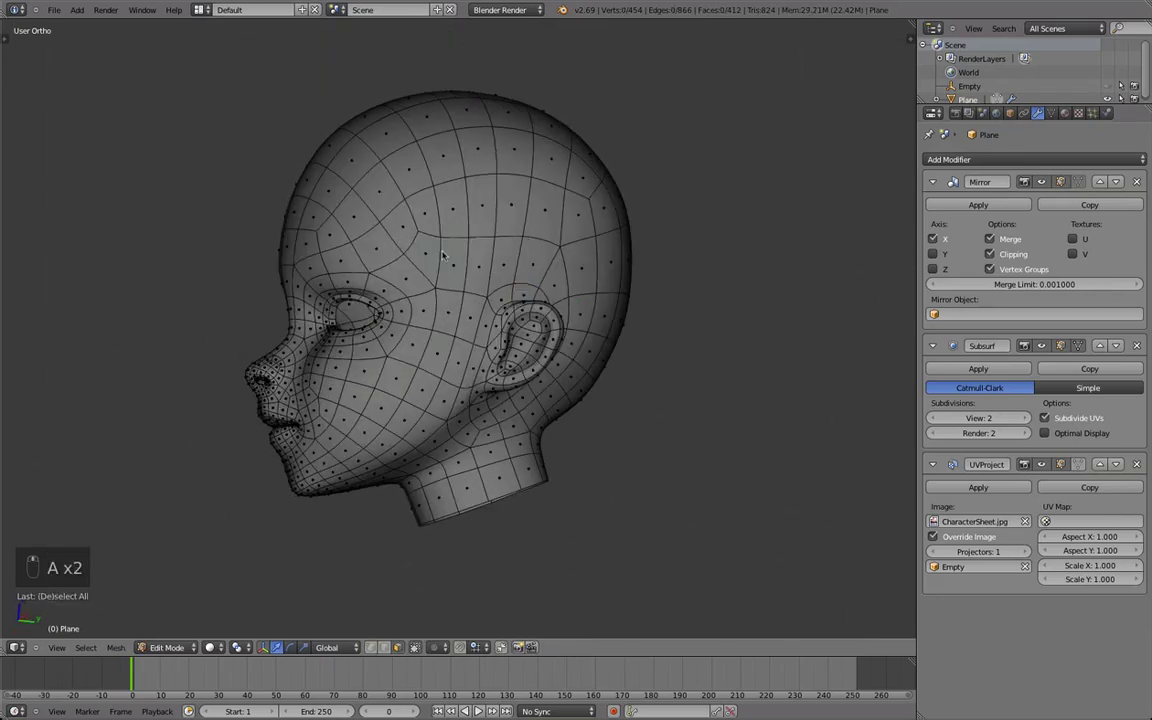
Step: Switch between the shaded head and its mesh to examine the skull and face from above and the front
key(Tab)
middle_drag(360, 296, 492, 512)
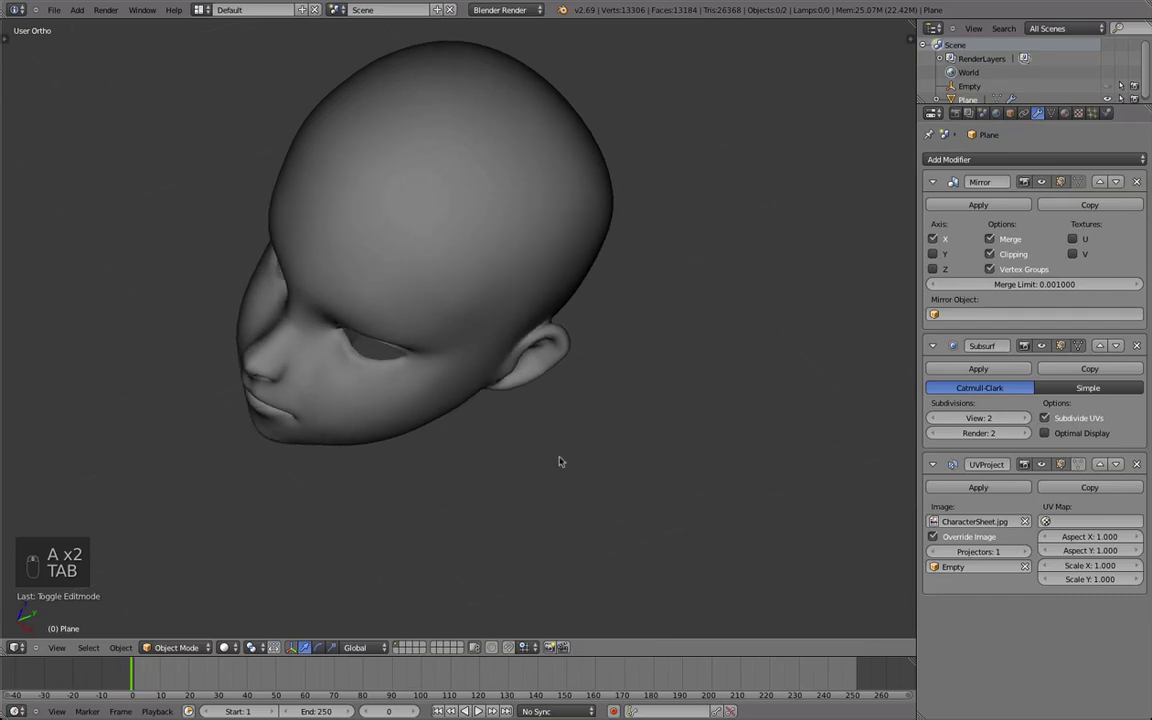
middle_drag(560, 462, 329, 316)
key(Tab)
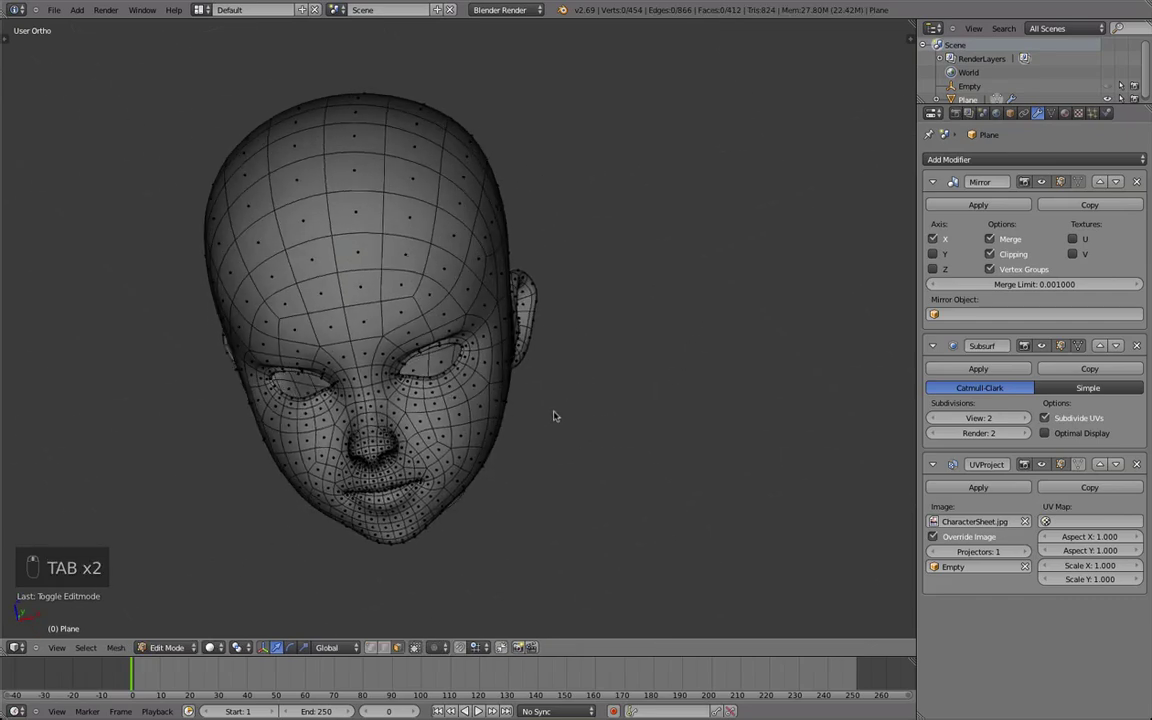
key(Tab)
middle_drag(568, 716, 422, 452)
scroll(422, 452, down, 2)
middle_drag(450, 388, 501, 411)
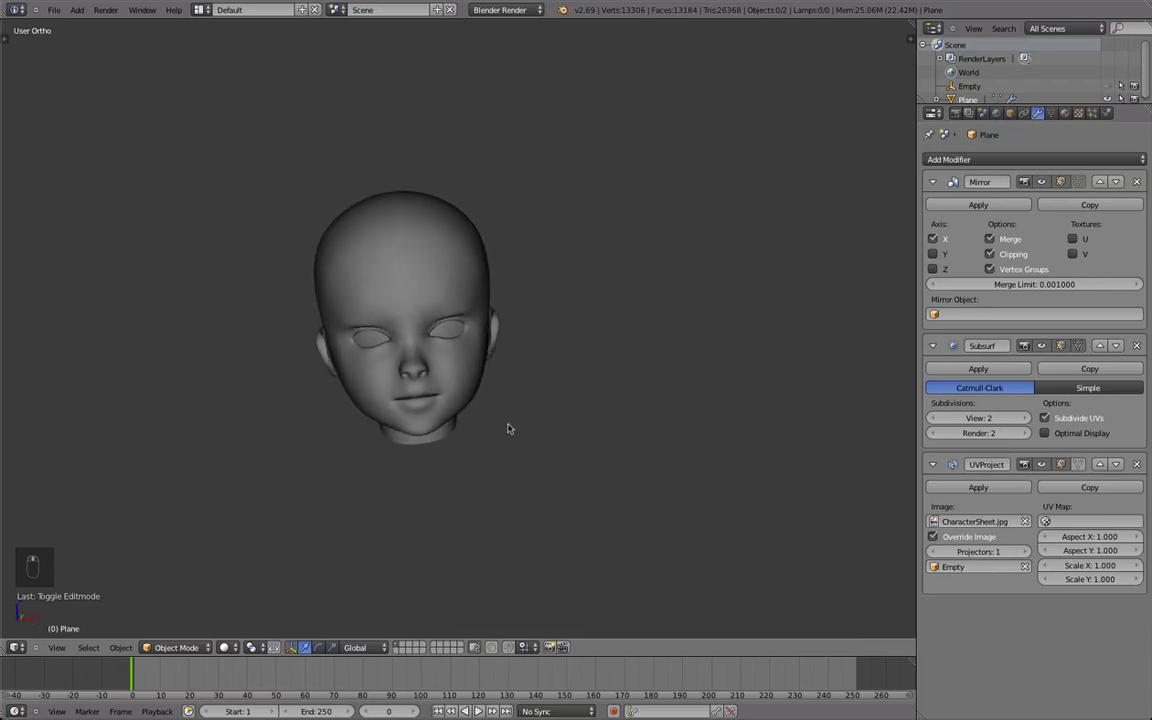
Step: Compare the smoothed head with the front and side reference drawings
key(KP_1)
shift+middle_drag(576, 461, 612, 485)
middle_drag(612, 440, 562, 399)
key(KP_3)
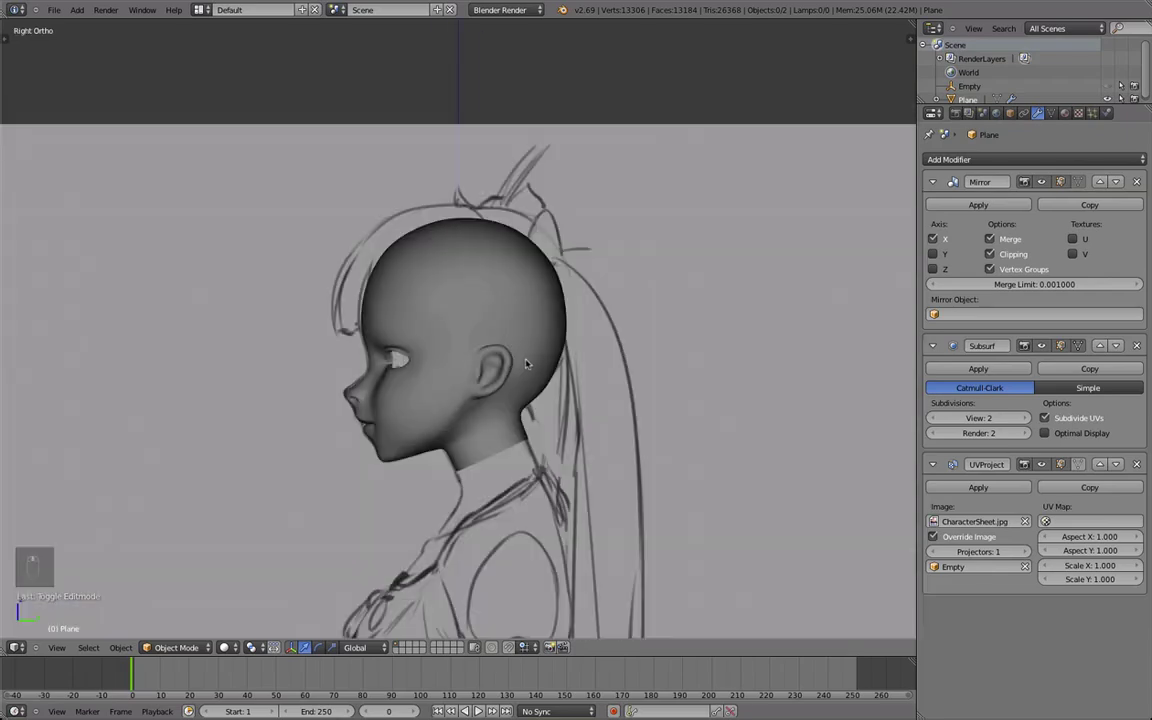
scroll(410, 273, up, 3)
scroll(480, 310, down, 3)
middle_drag(568, 350, 505, 361)
key(Tab)
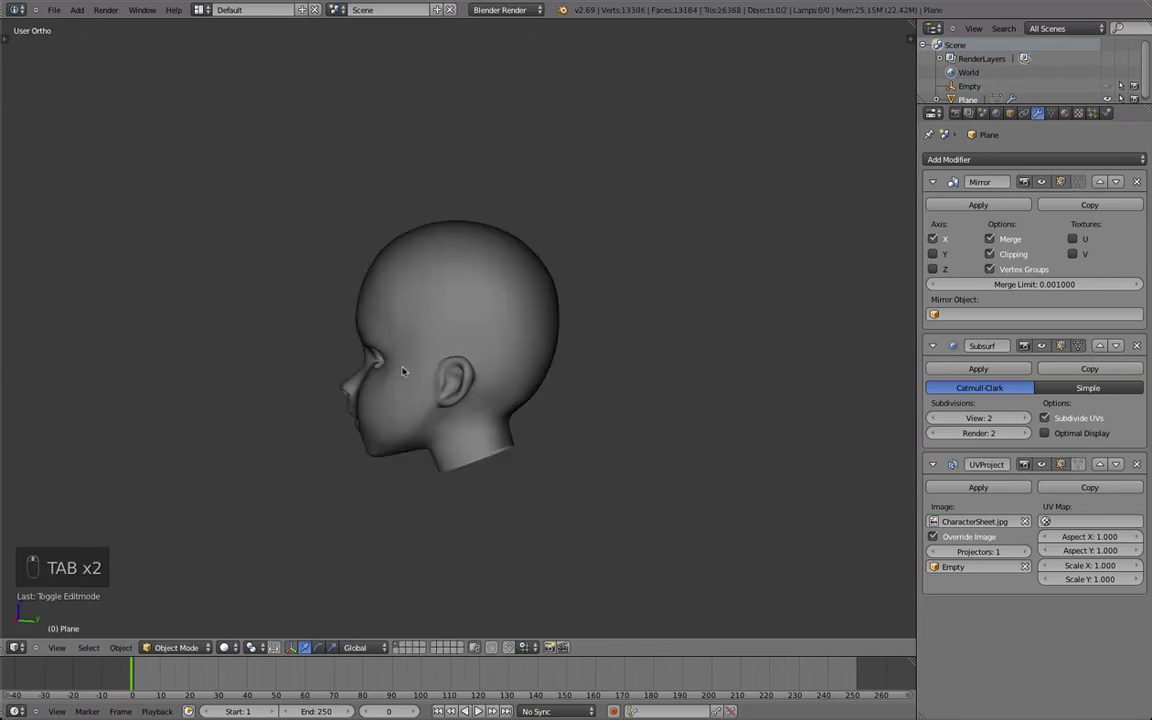
Step: Check the head's width, ears and neck against the front reference and review it from a three-quarter angle
alt+middle_drag(737, 371, 606, 382)
middle_drag(394, 382, 705, 365)
scroll(604, 342, up, 2)
scroll(378, 372, down, 3)
key(KP_1)
scroll(591, 447, up, 3)
scroll(591, 447, up, 1)
scroll(591, 447, down, 1)
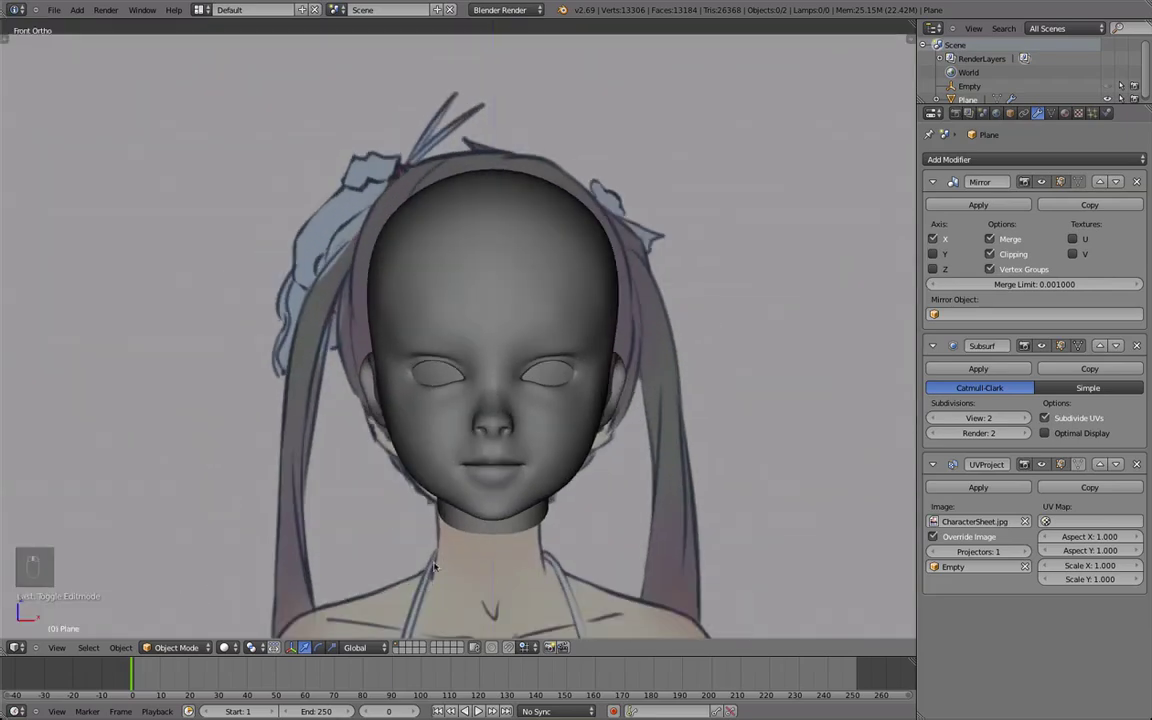
scroll(591, 480, down, 2)
scroll(591, 500, up, 1)
middle_drag(591, 490, 600, 364)
scroll(504, 352, down, 2)
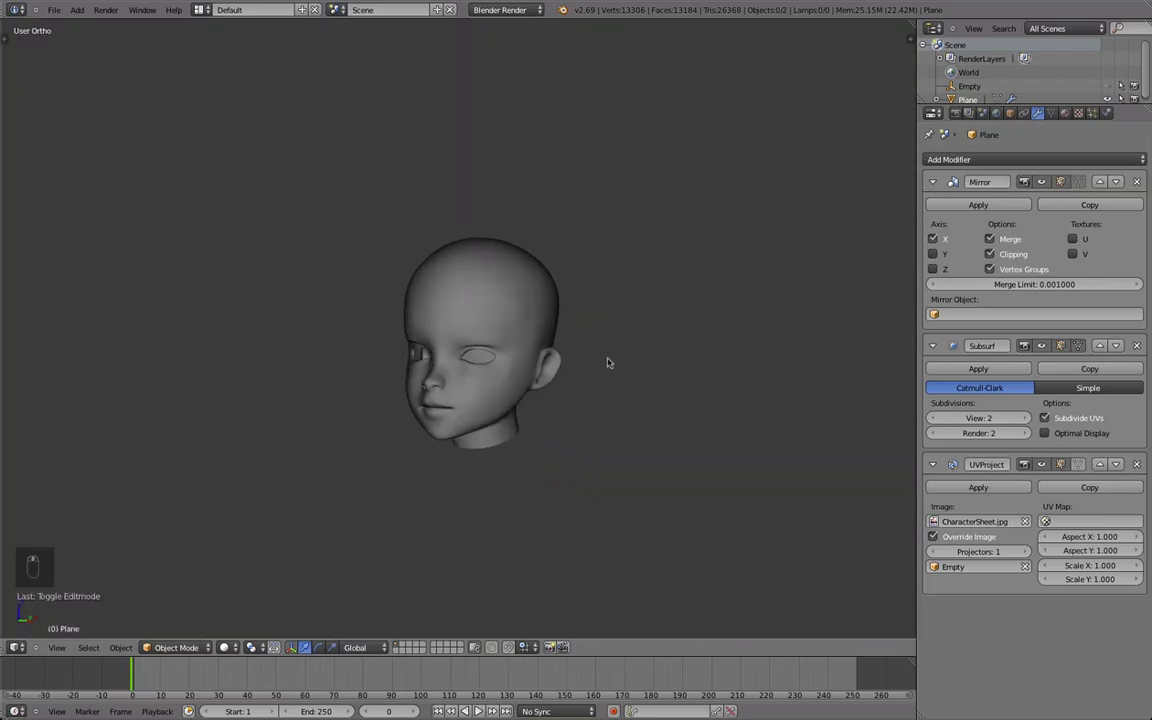